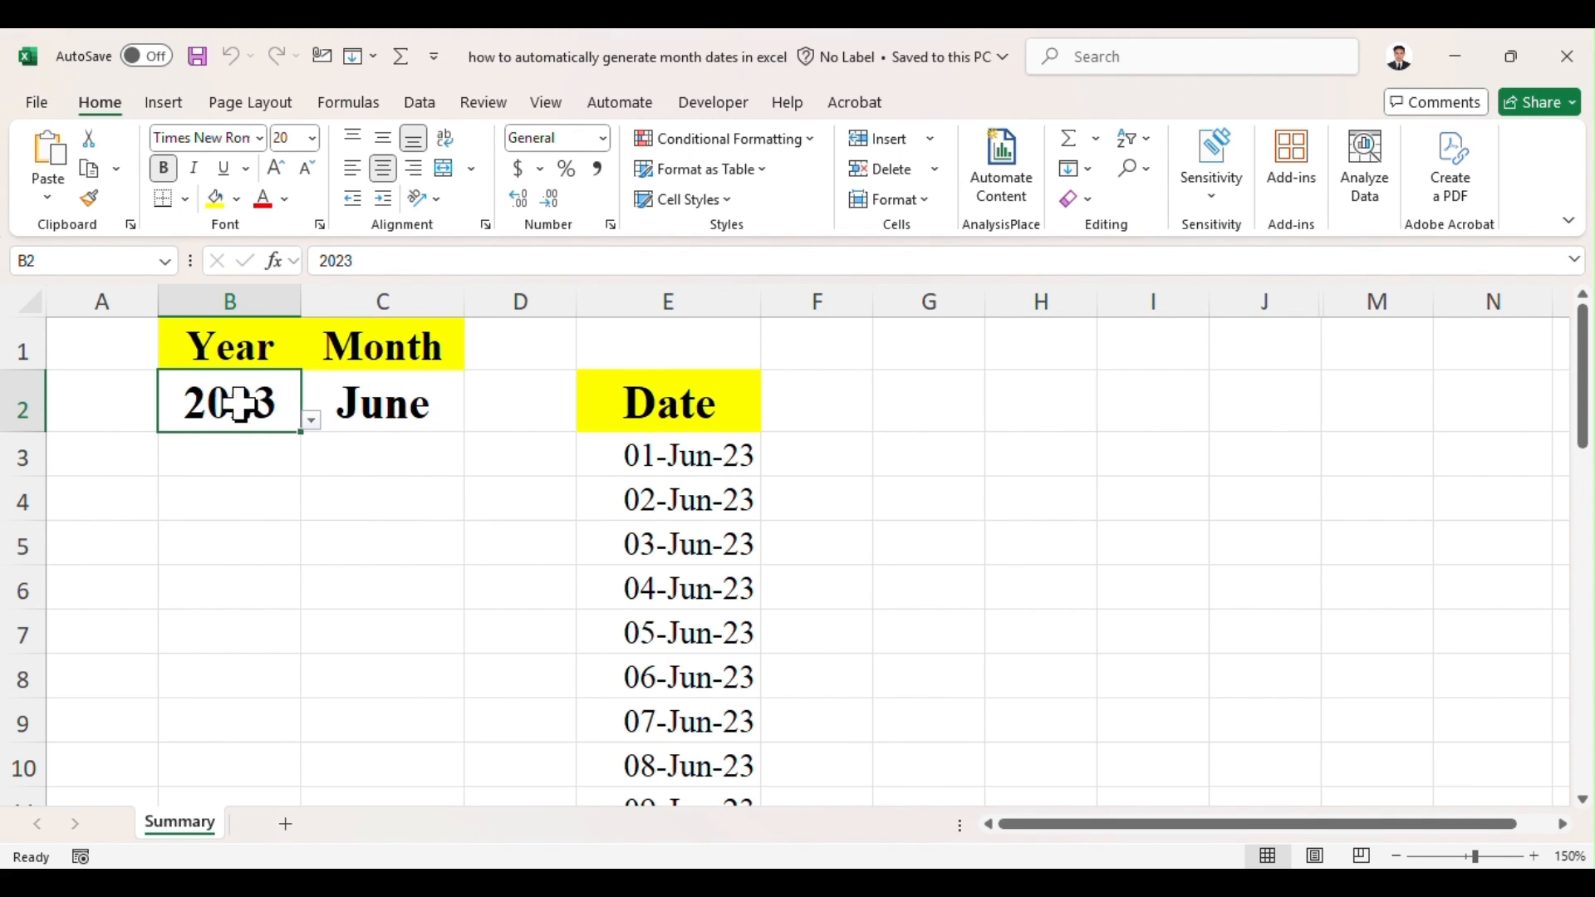
Step: Set the month in cell C2 of the Summary sheet to September from its list
{"action": "left_click", "coordinate": [358, 397]}
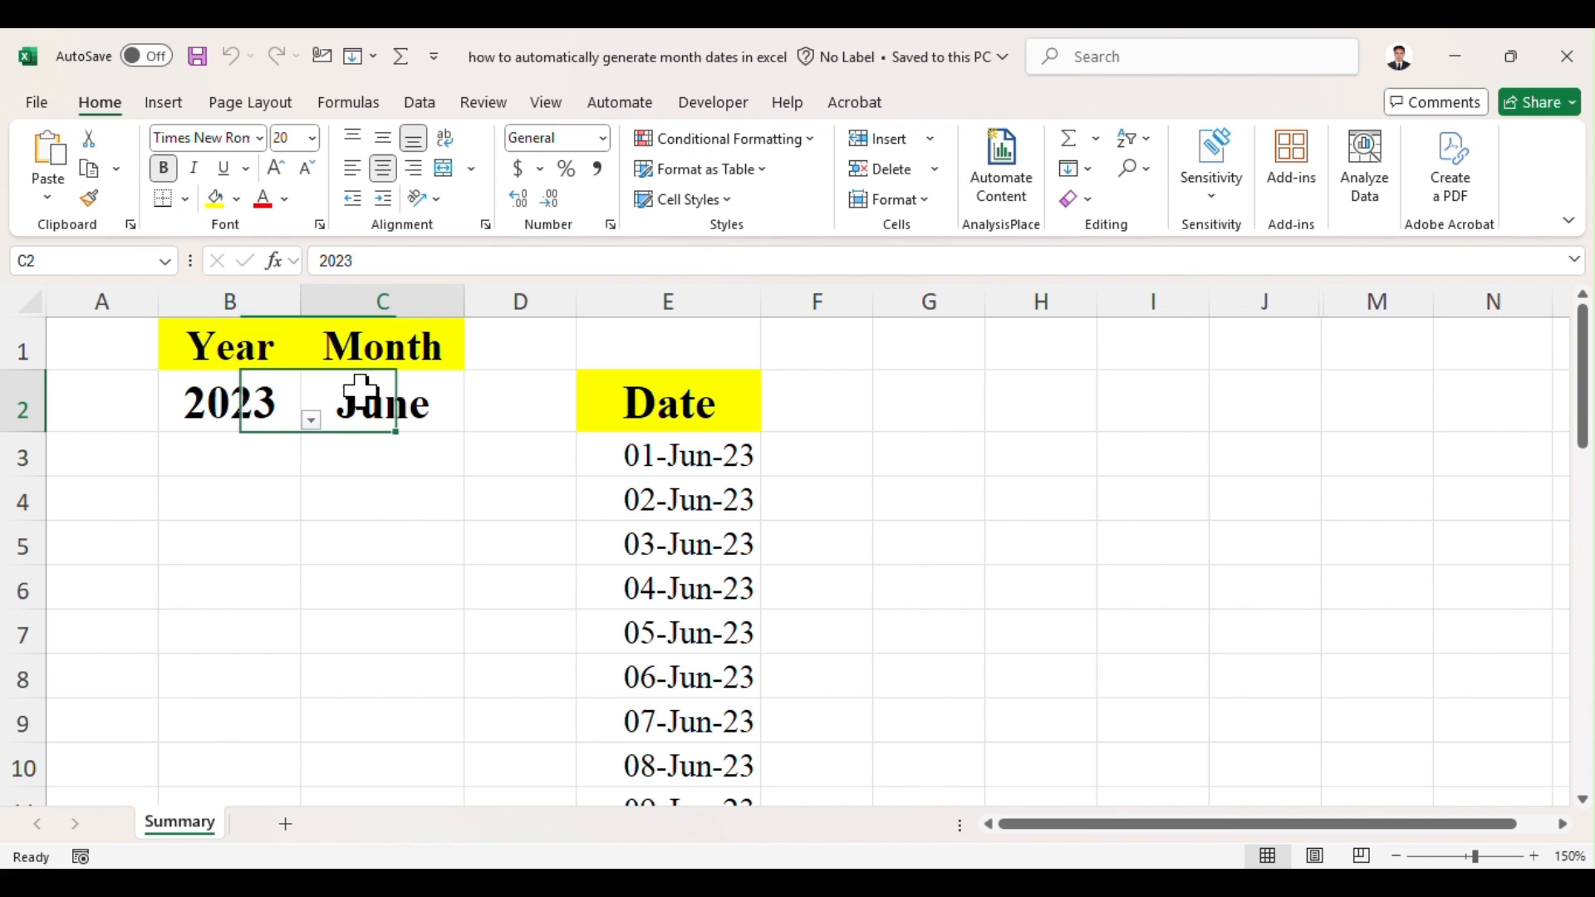
{"action": "left_click", "coordinate": [475, 422]}
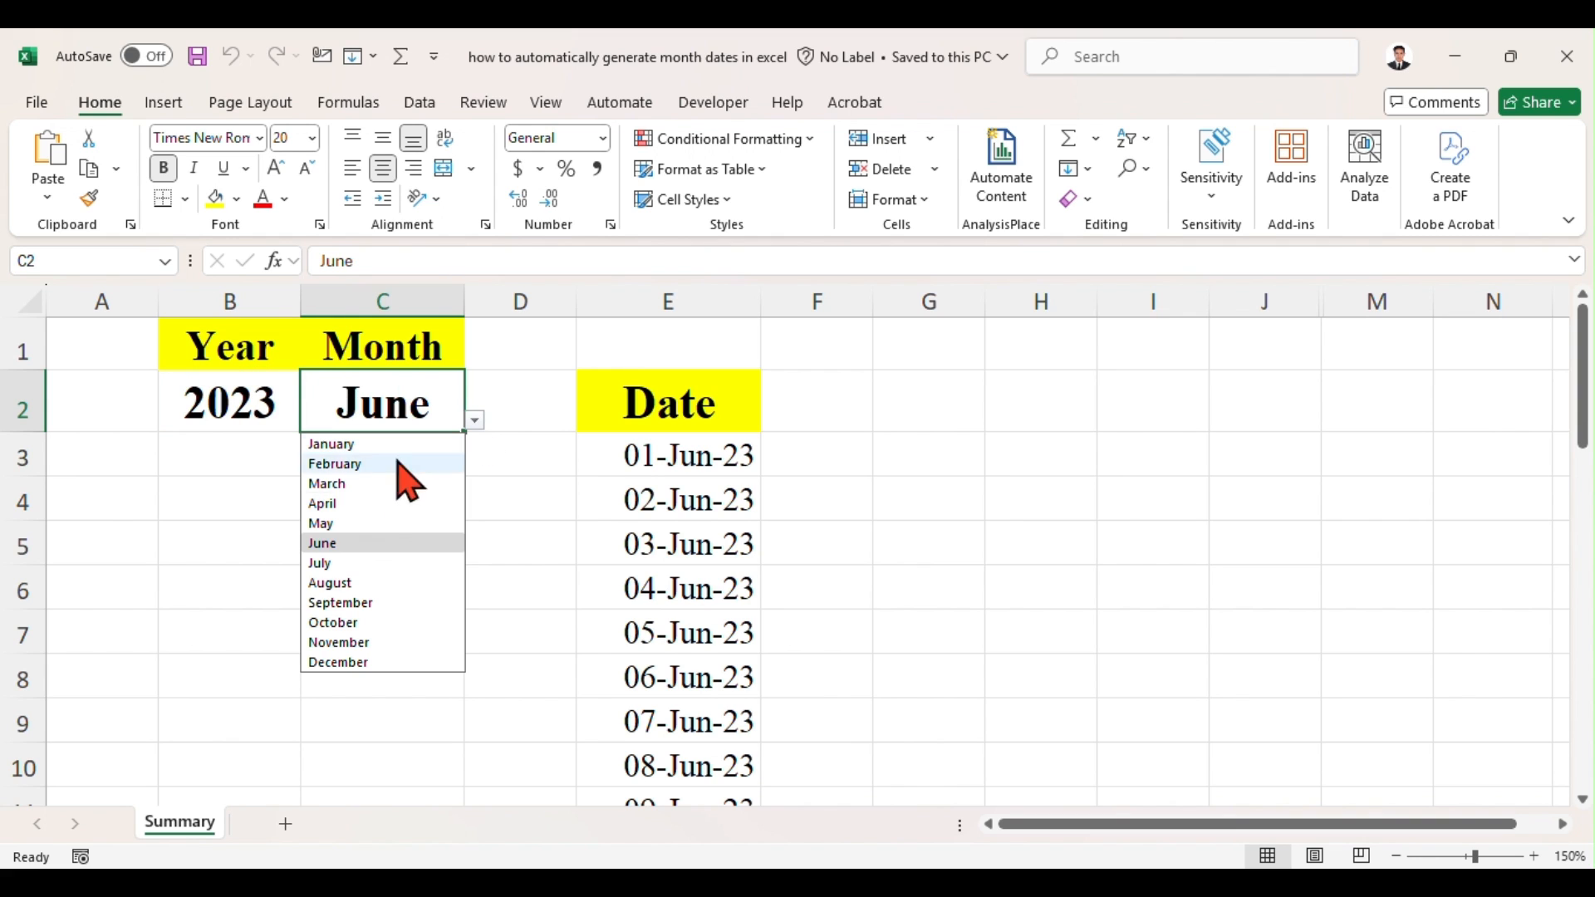
{"action": "left_click", "coordinate": [394, 599]}
{"action": "mouse_move", "coordinate": [1583, 387]}
{"action": "left_mouse_down"}
{"action": "mouse_move", "coordinate": [1582, 499]}
{"action": "mouse_move", "coordinate": [1583, 365]}
{"action": "left_mouse_up"}
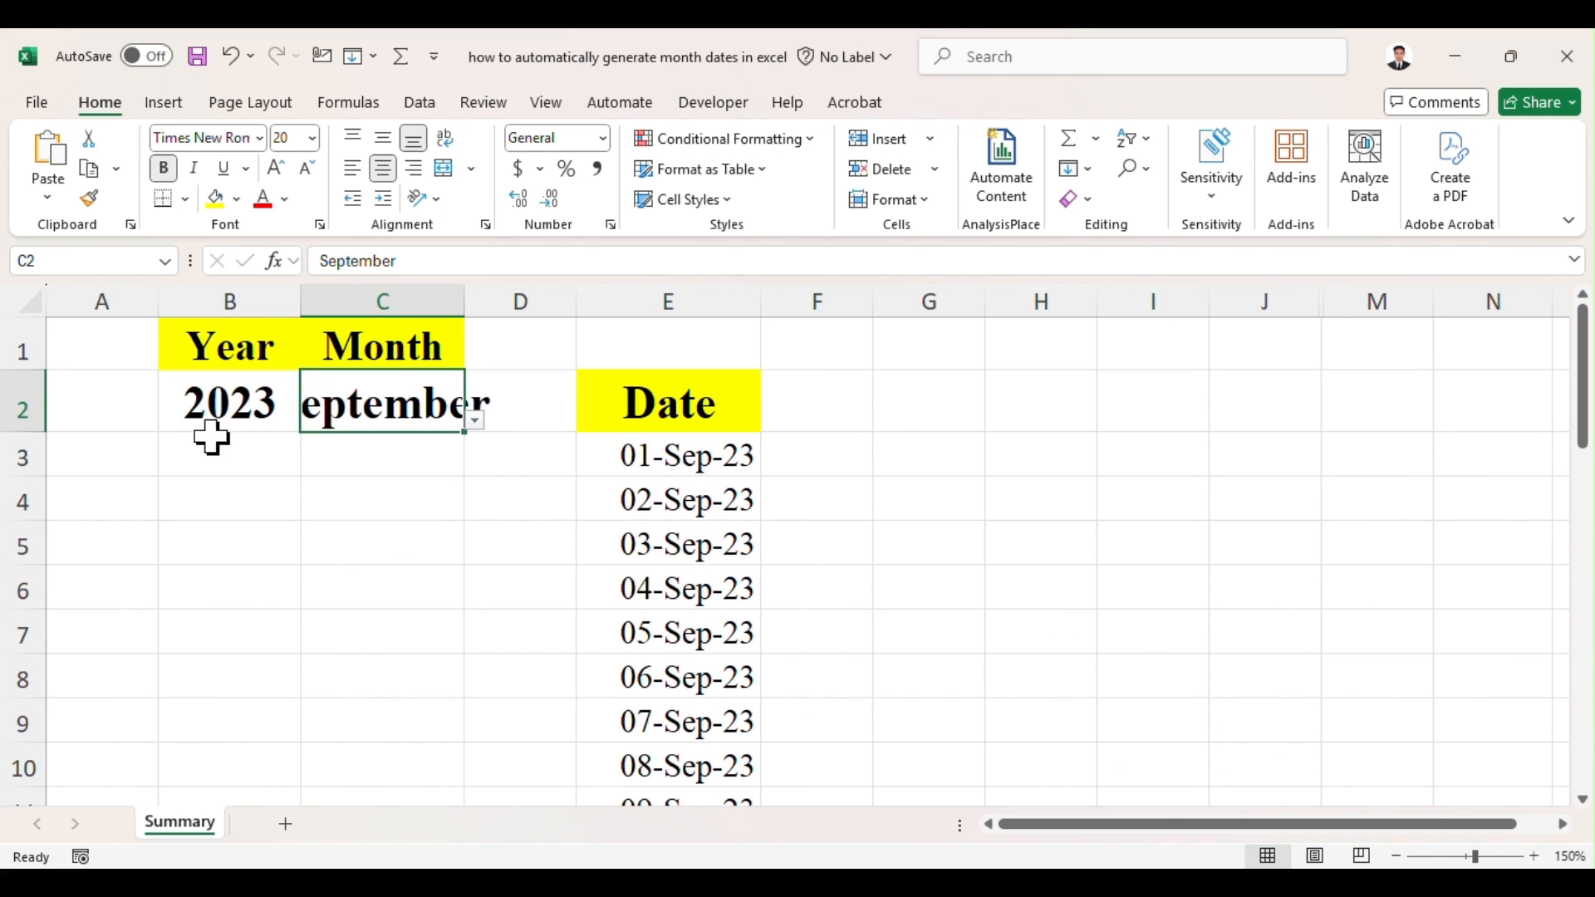
Step: Set the year in cell B2 to 2025 from its list
{"action": "left_click", "coordinate": [213, 399]}
{"action": "left_click", "coordinate": [312, 421]}
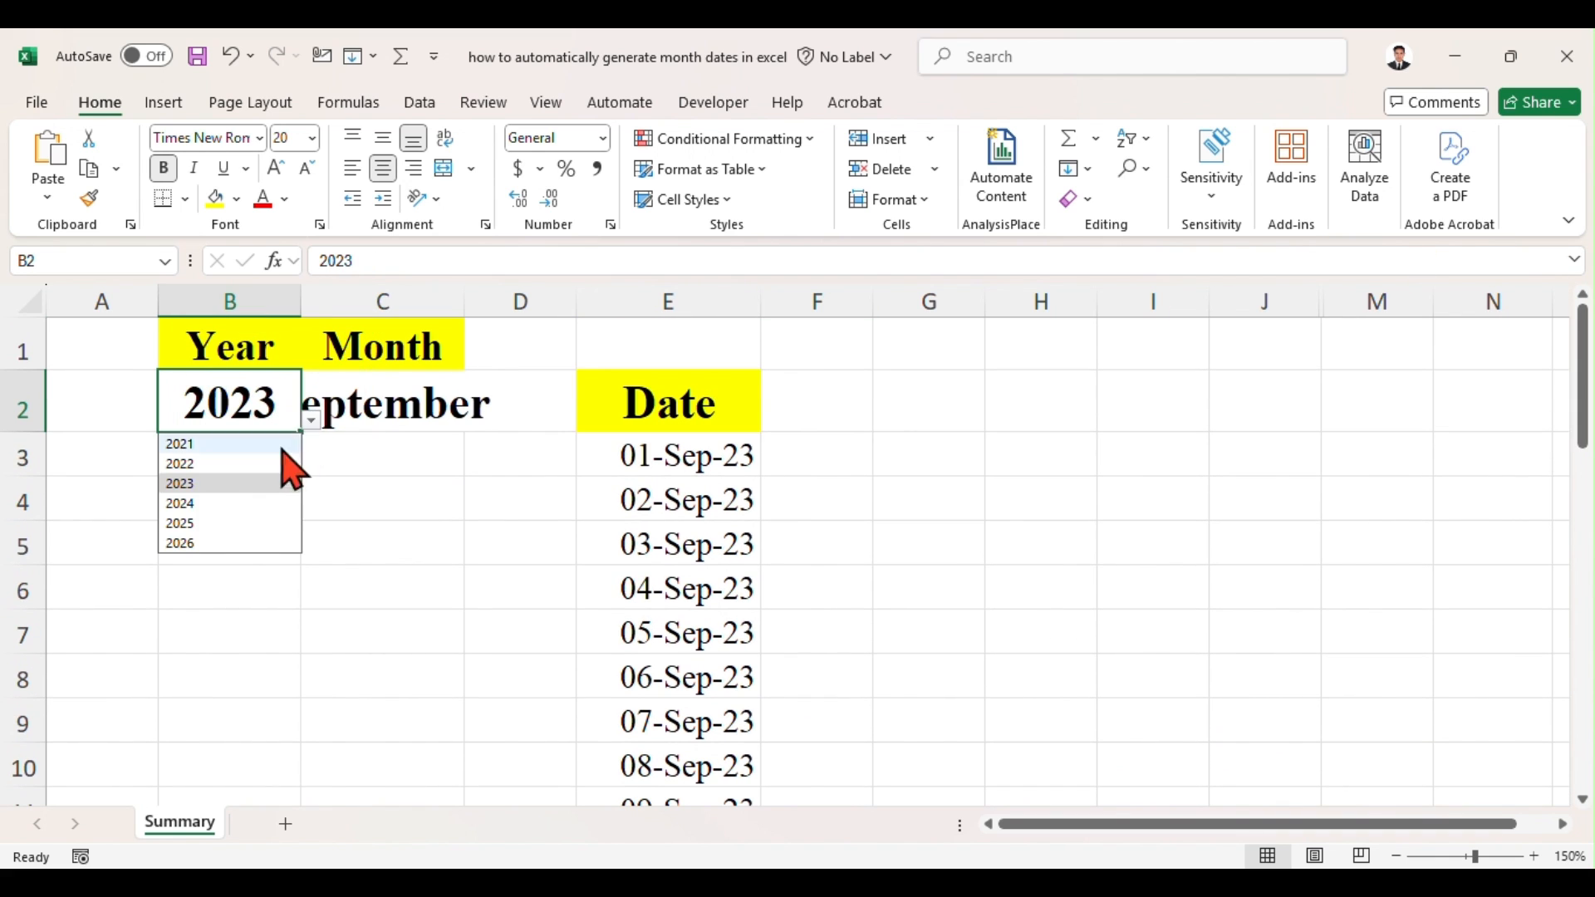
{"action": "left_click", "coordinate": [249, 523]}
{"action": "left_click_drag", "start_coordinate": [1586, 370], "coordinate": [1585, 318]}
Step: Set the month in cell C2 to April and review the generated dates down to the end of the Date column
{"action": "left_click", "coordinate": [382, 415]}
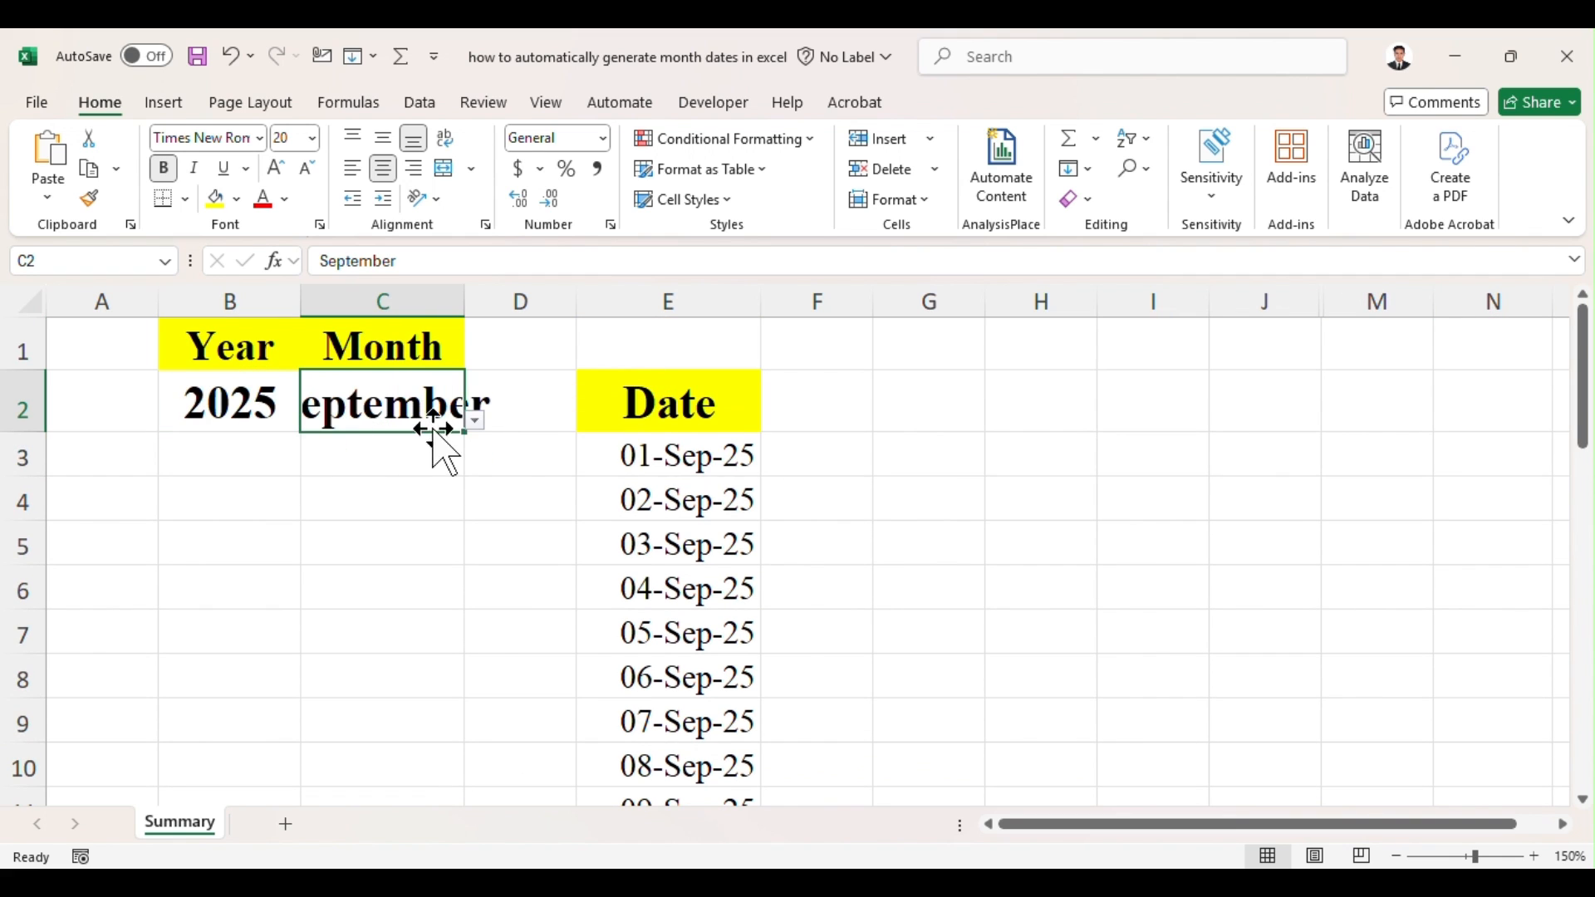
{"action": "left_click", "coordinate": [475, 420]}
{"action": "left_click", "coordinate": [378, 504]}
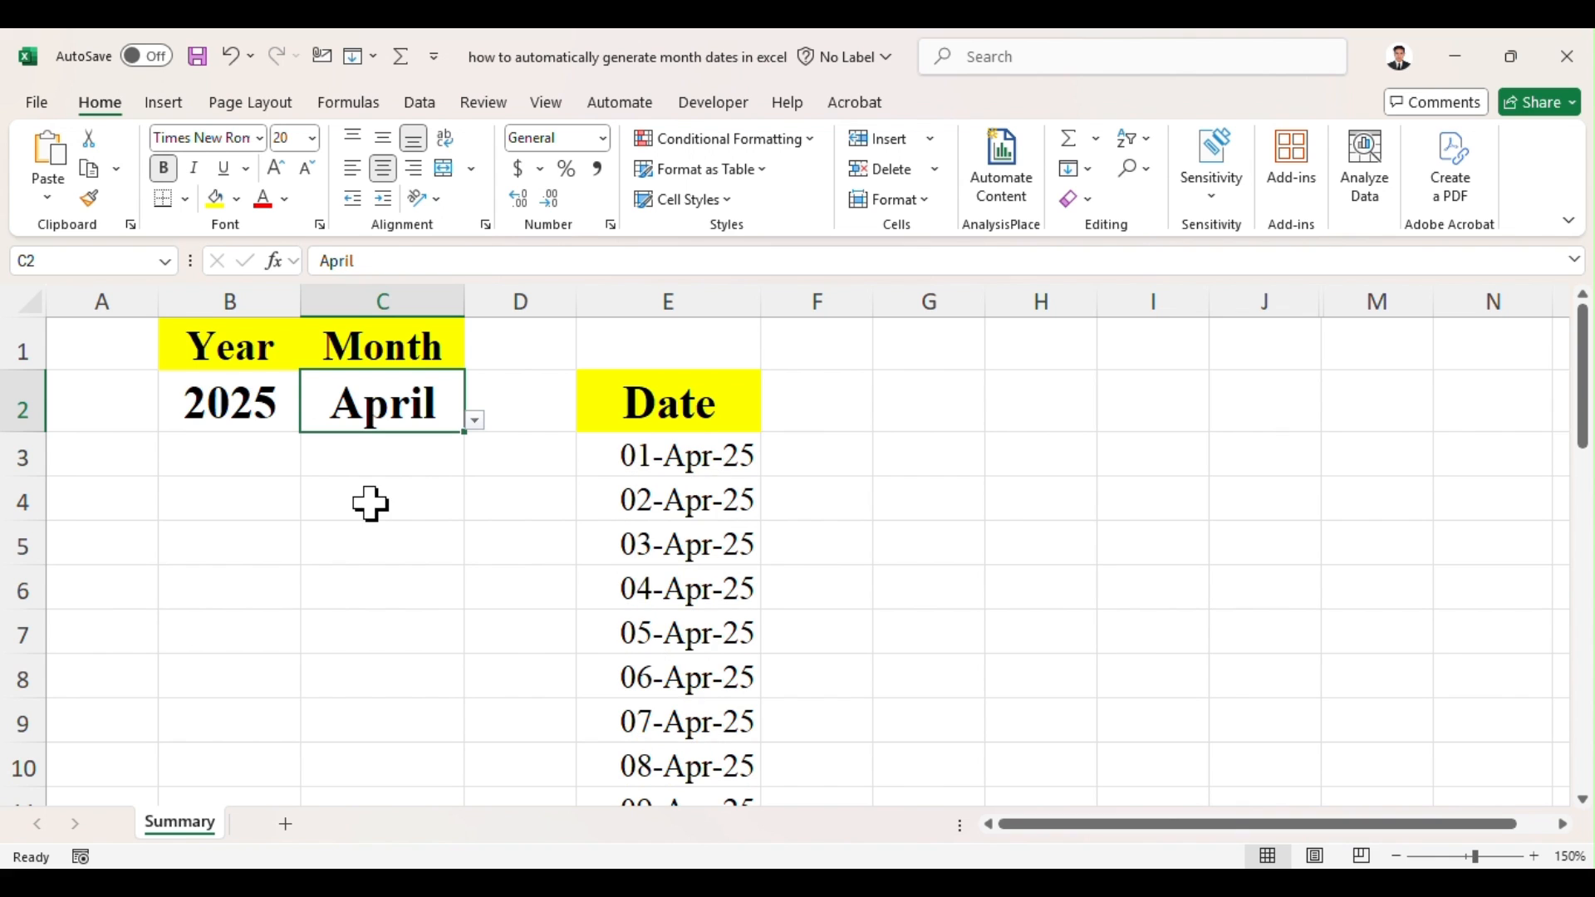
{"action": "left_click_drag", "start_coordinate": [1567, 342], "coordinate": [1583, 719]}
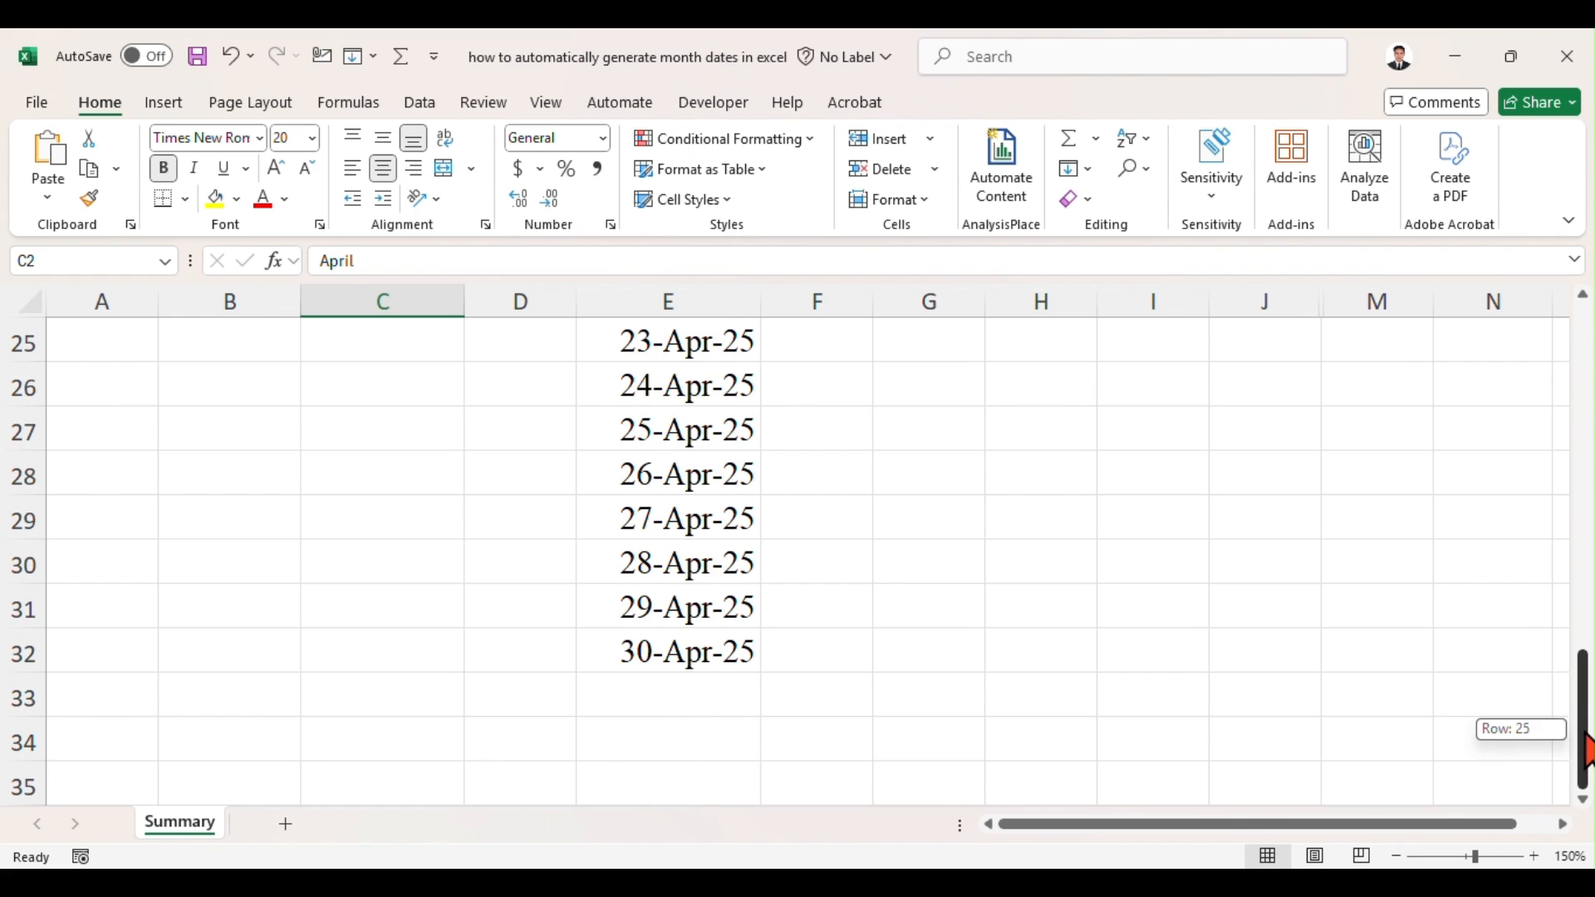
{"action": "left_click_drag", "start_coordinate": [1586, 752], "coordinate": [1584, 373]}
{"action": "left_click", "coordinate": [1065, 420]}
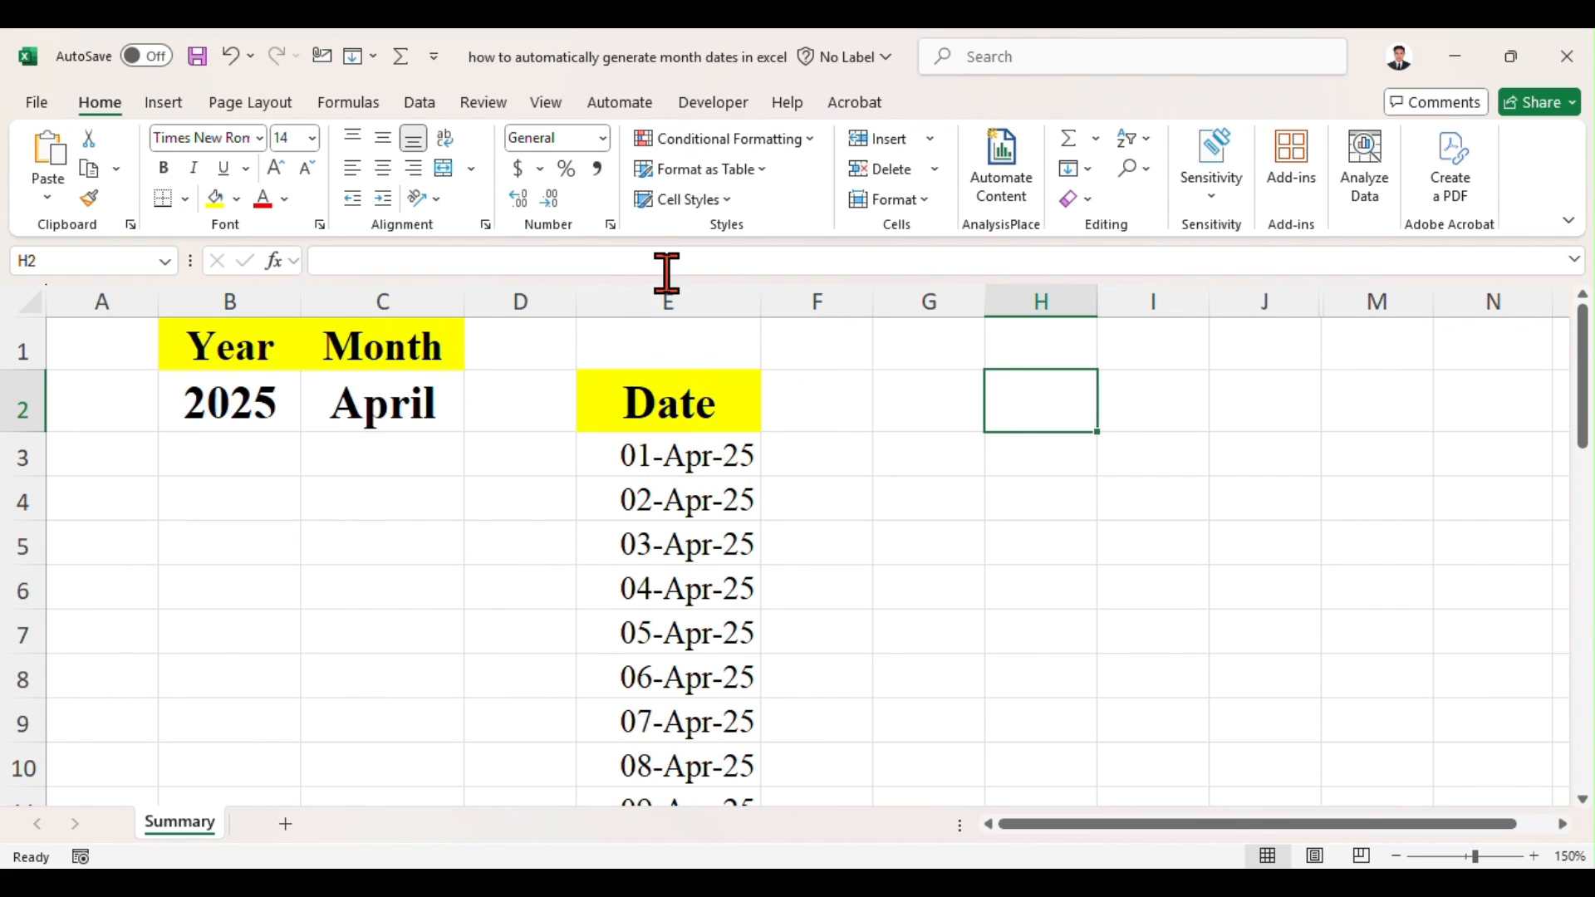
{"action": "left_click", "coordinate": [266, 405]}
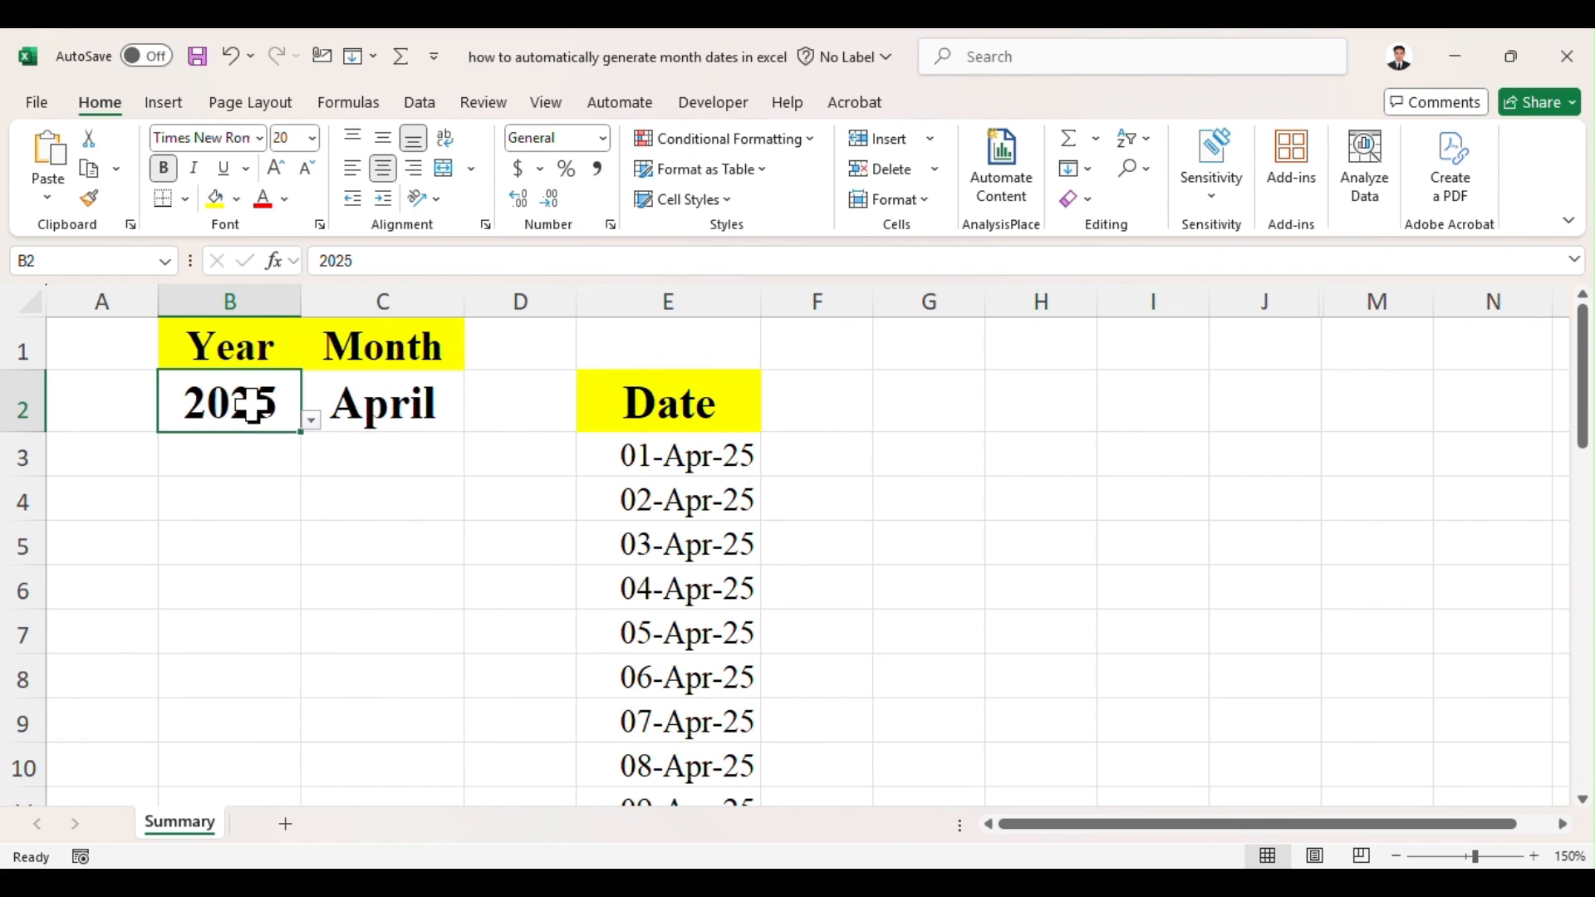
{"action": "left_click", "coordinate": [388, 402]}
{"action": "left_click", "coordinate": [241, 402]}
{"action": "left_click_drag", "start_coordinate": [296, 402], "coordinate": [342, 345]}
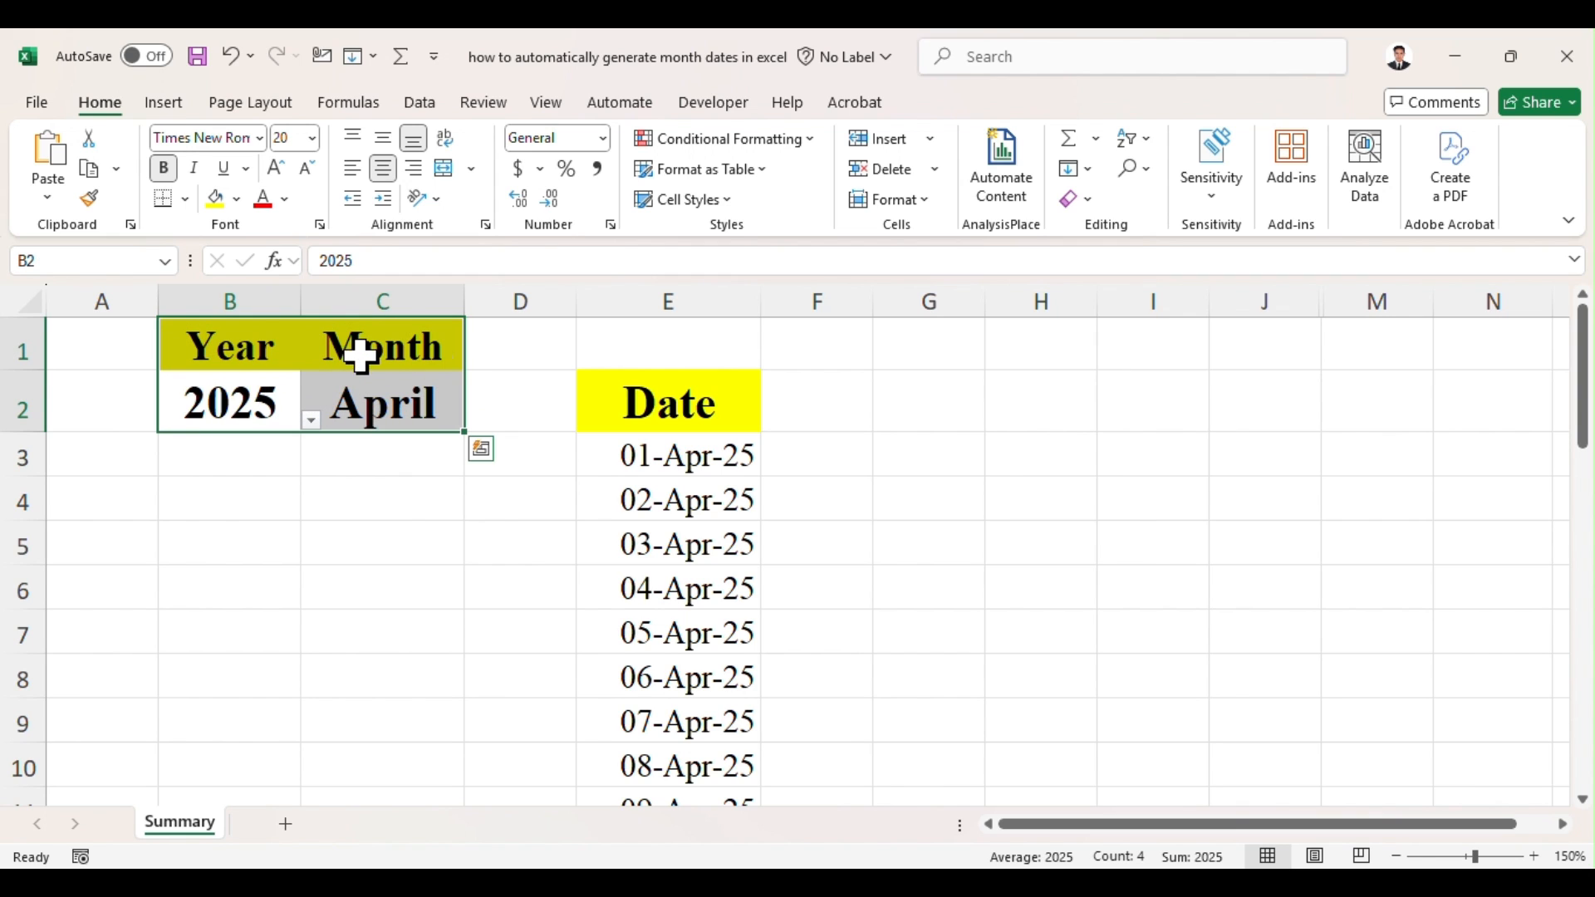
{"action": "left_click", "coordinate": [646, 392]}
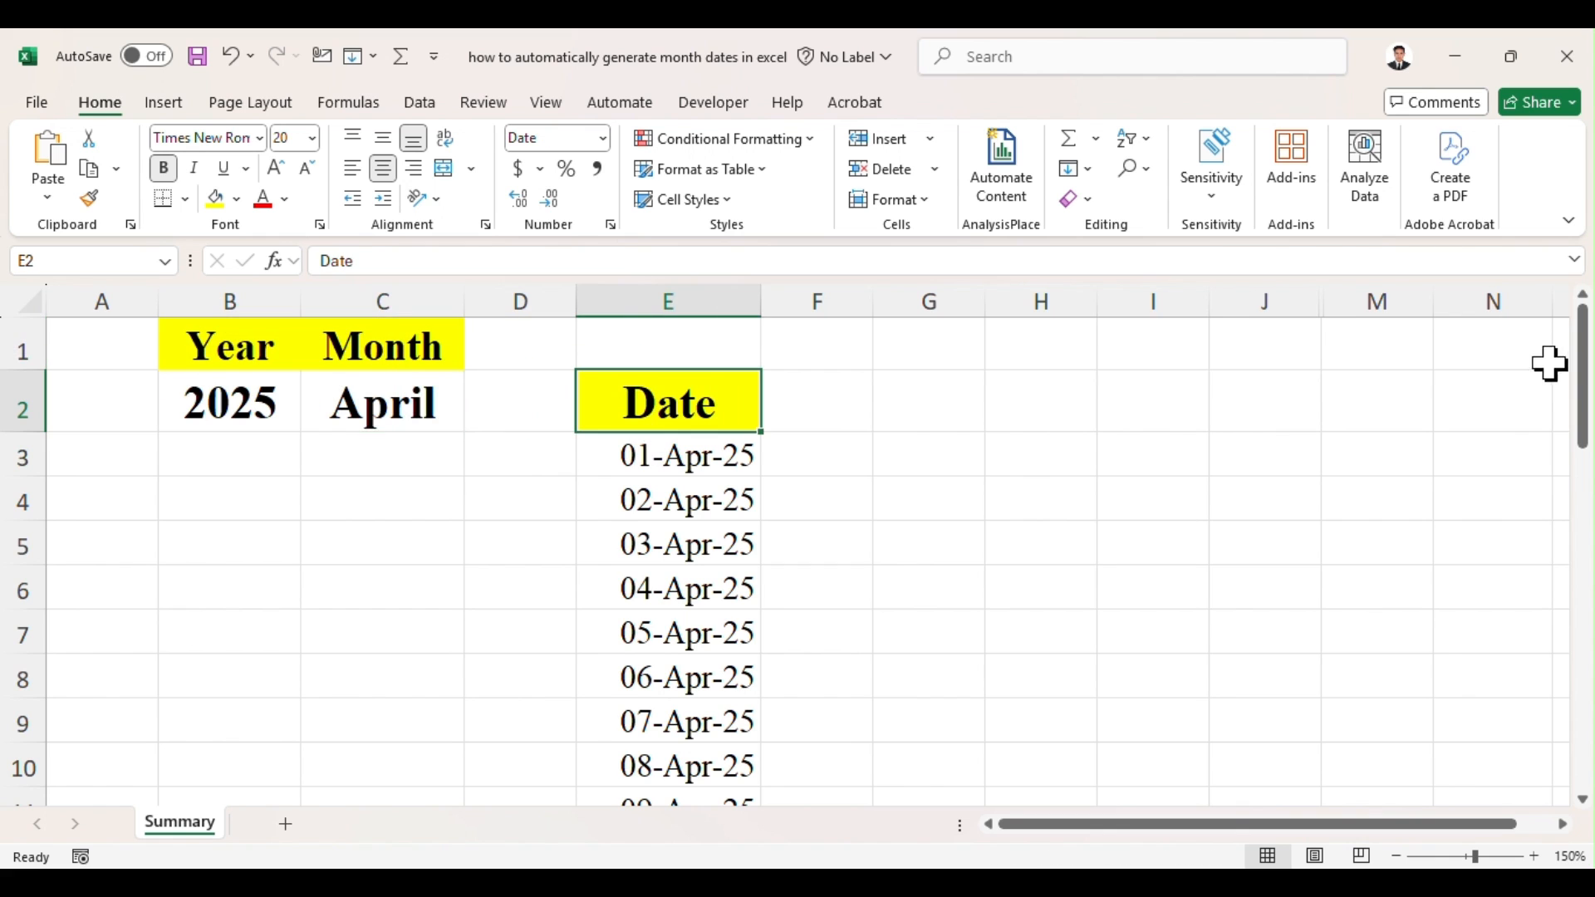
{"action": "left_click_drag", "start_coordinate": [1588, 349], "coordinate": [1587, 305]}
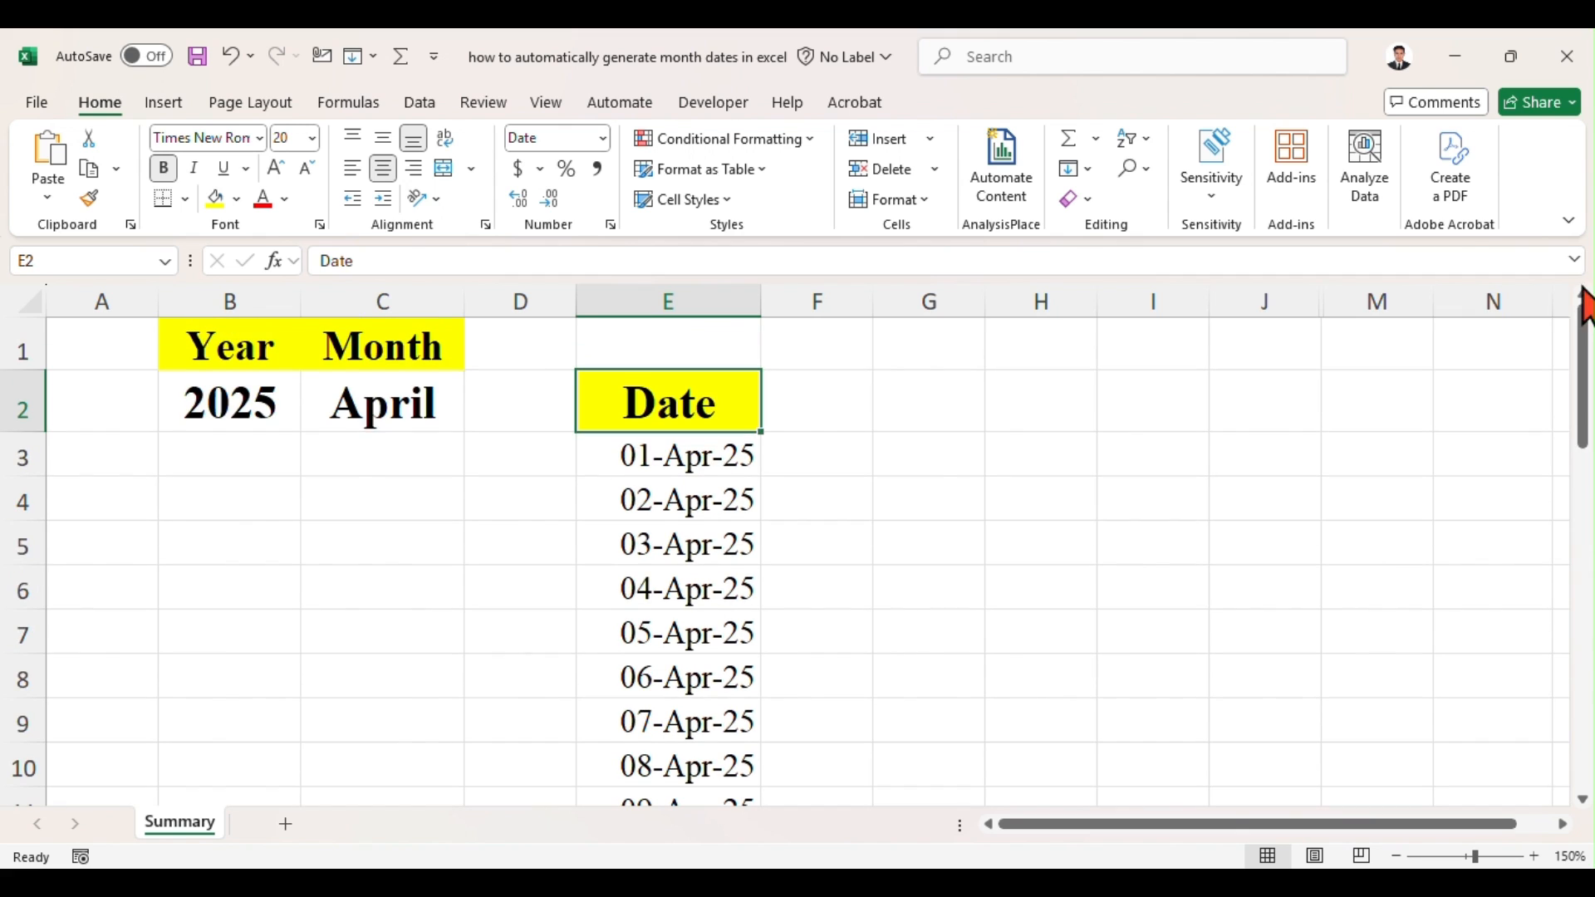
{"action": "left_click", "coordinate": [917, 463]}
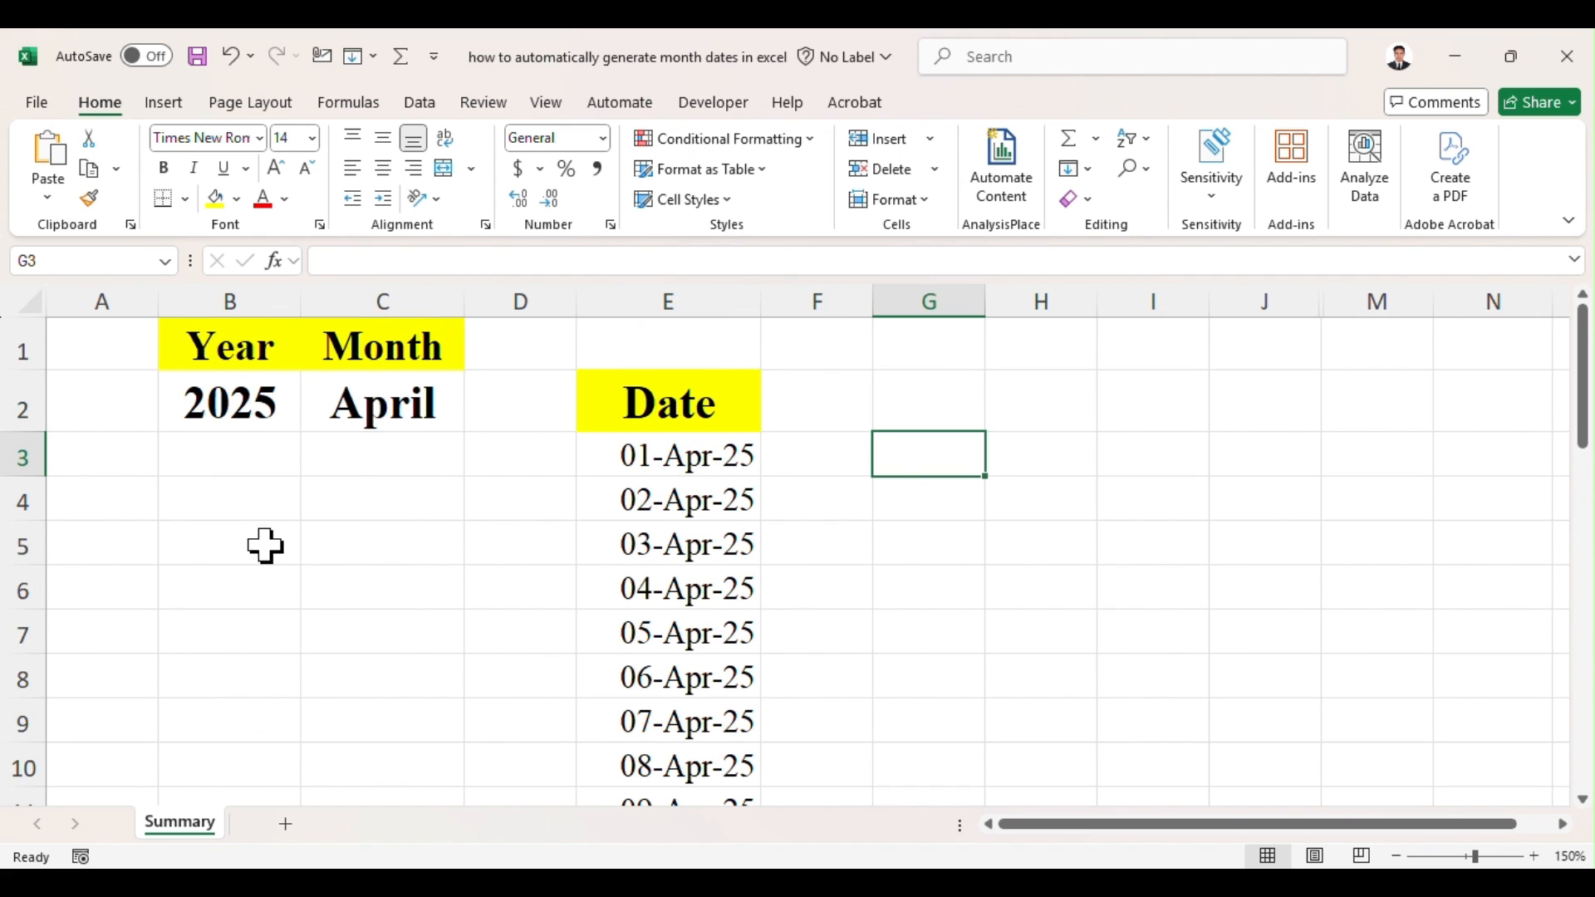
{"action": "left_click", "coordinate": [257, 492]}
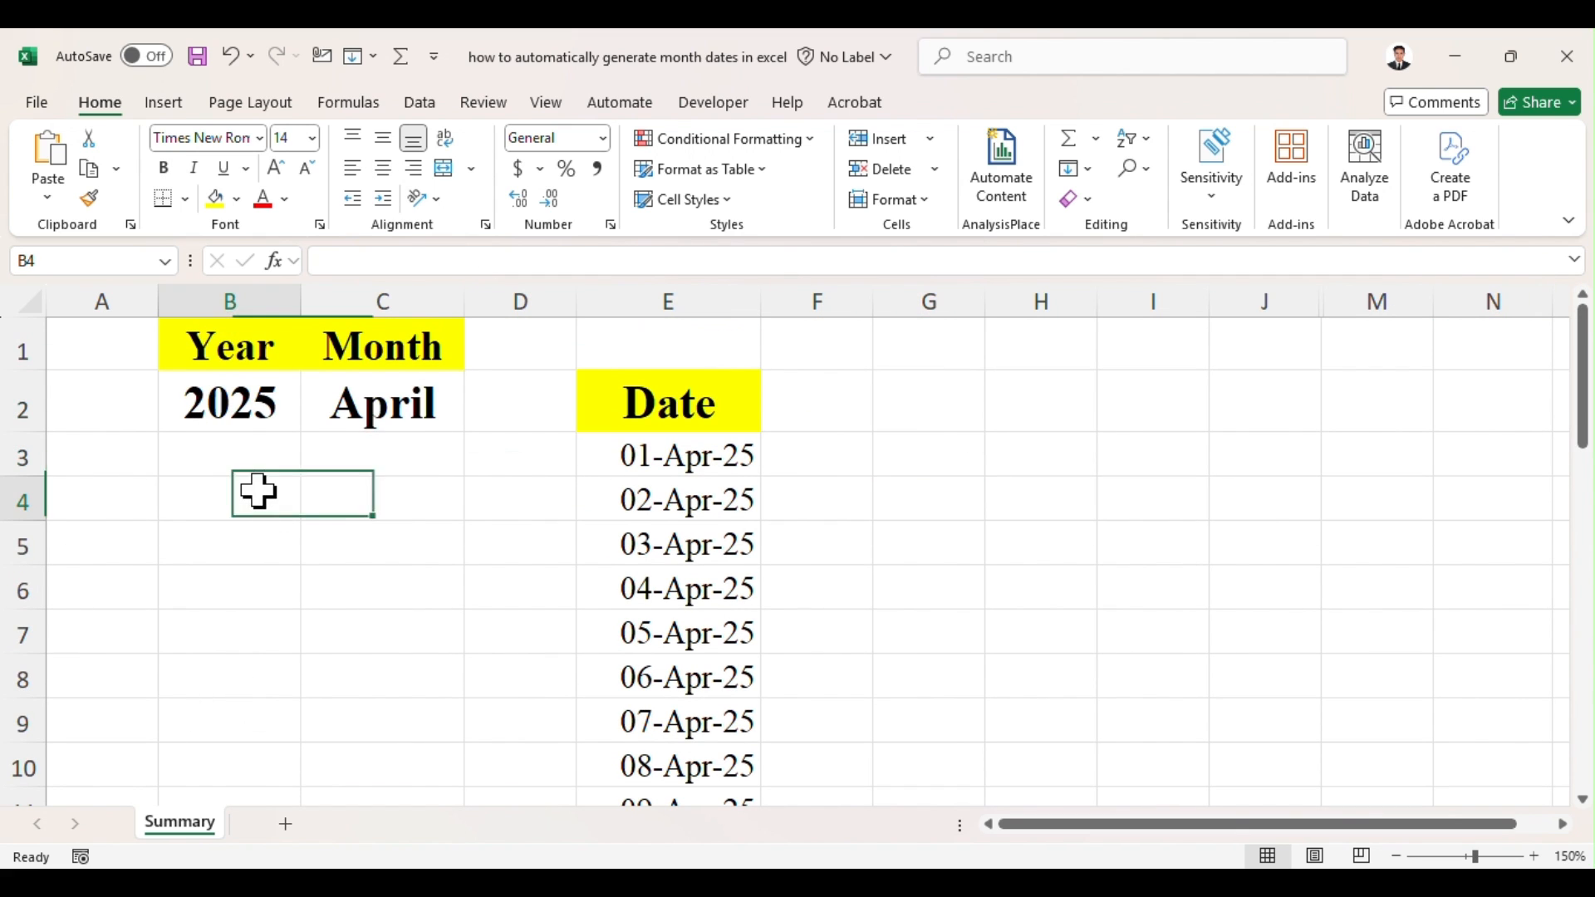
Step: Add a new worksheet and enter the headings Year in B2 and Month in C2
{"action": "left_click", "coordinate": [286, 833]}
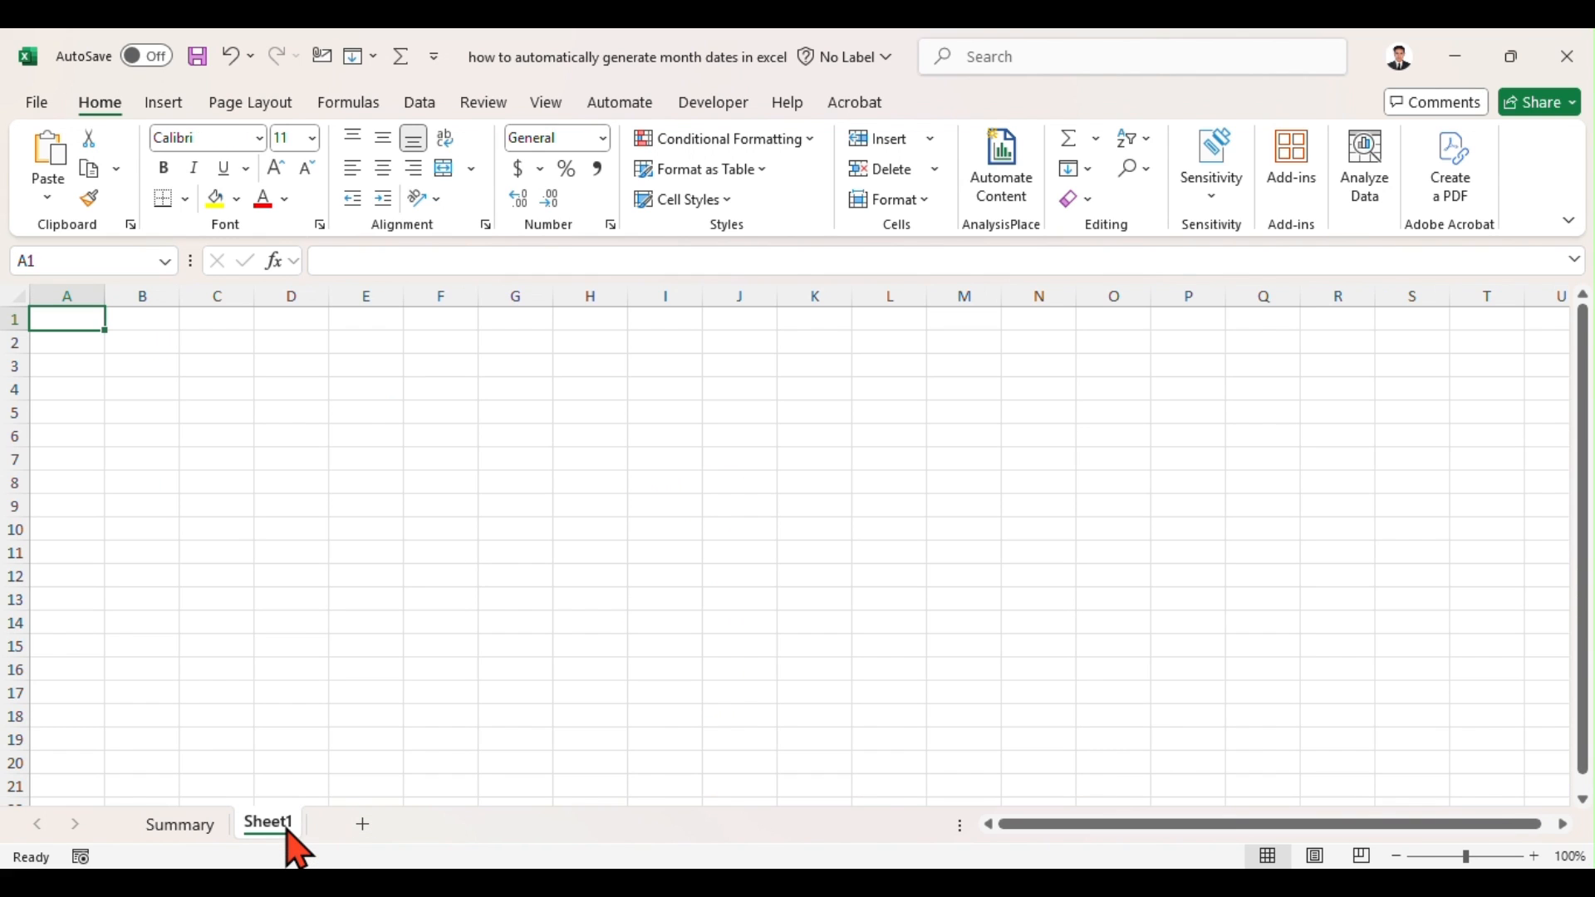
{"action": "left_click", "coordinate": [130, 339]}
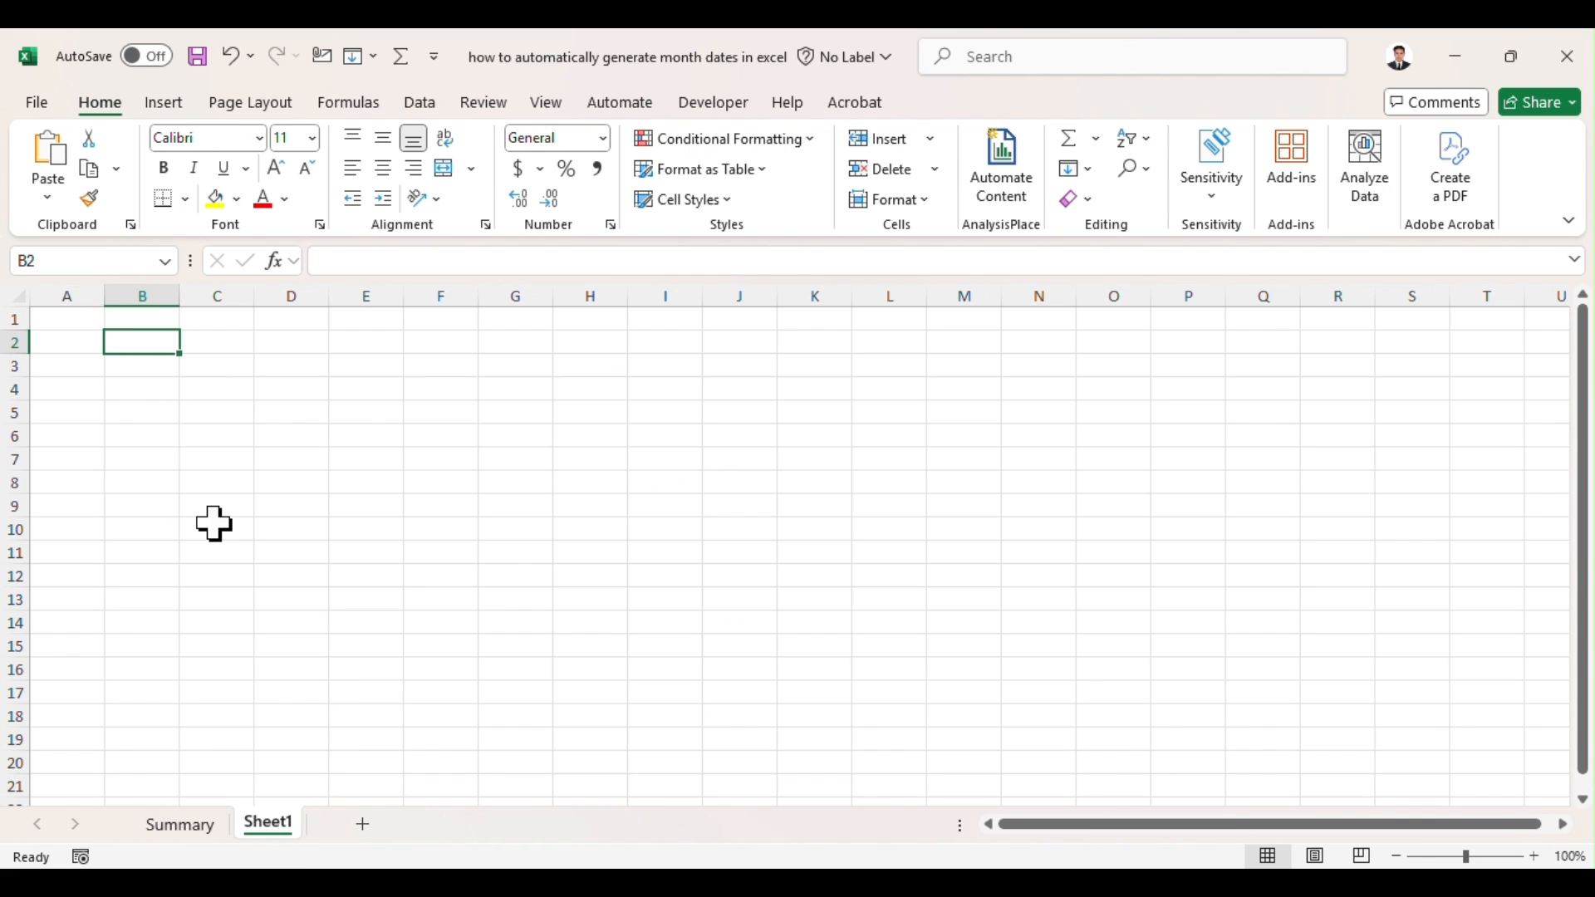
{"action": "type", "text": "Year"}
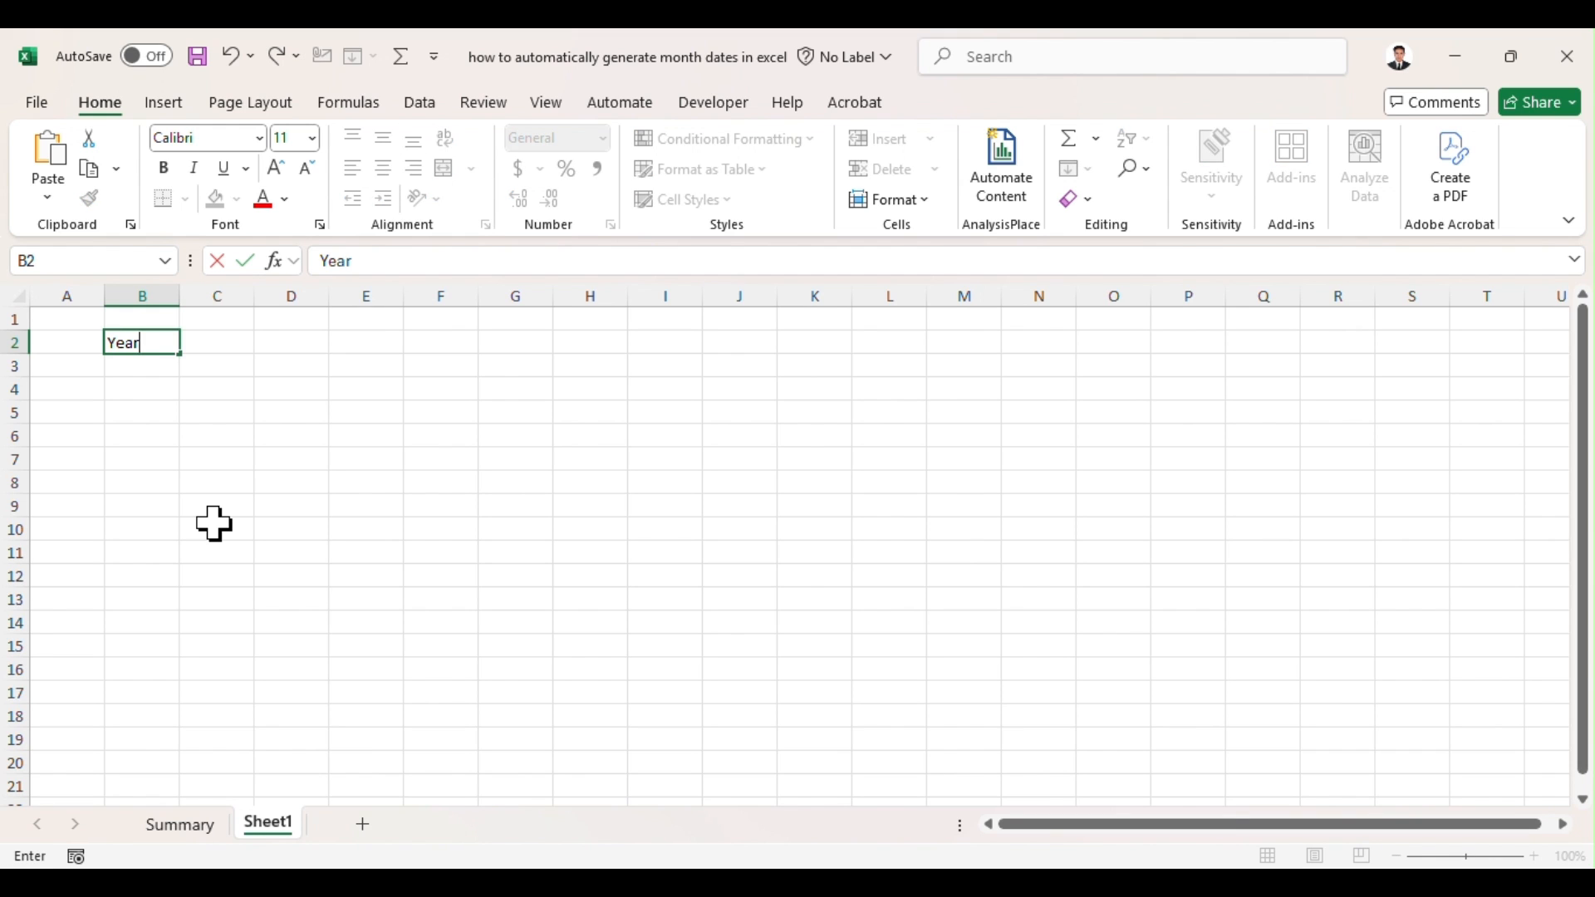
{"action": "key", "text": "Tab"}
{"action": "type", "text": "Mon"}
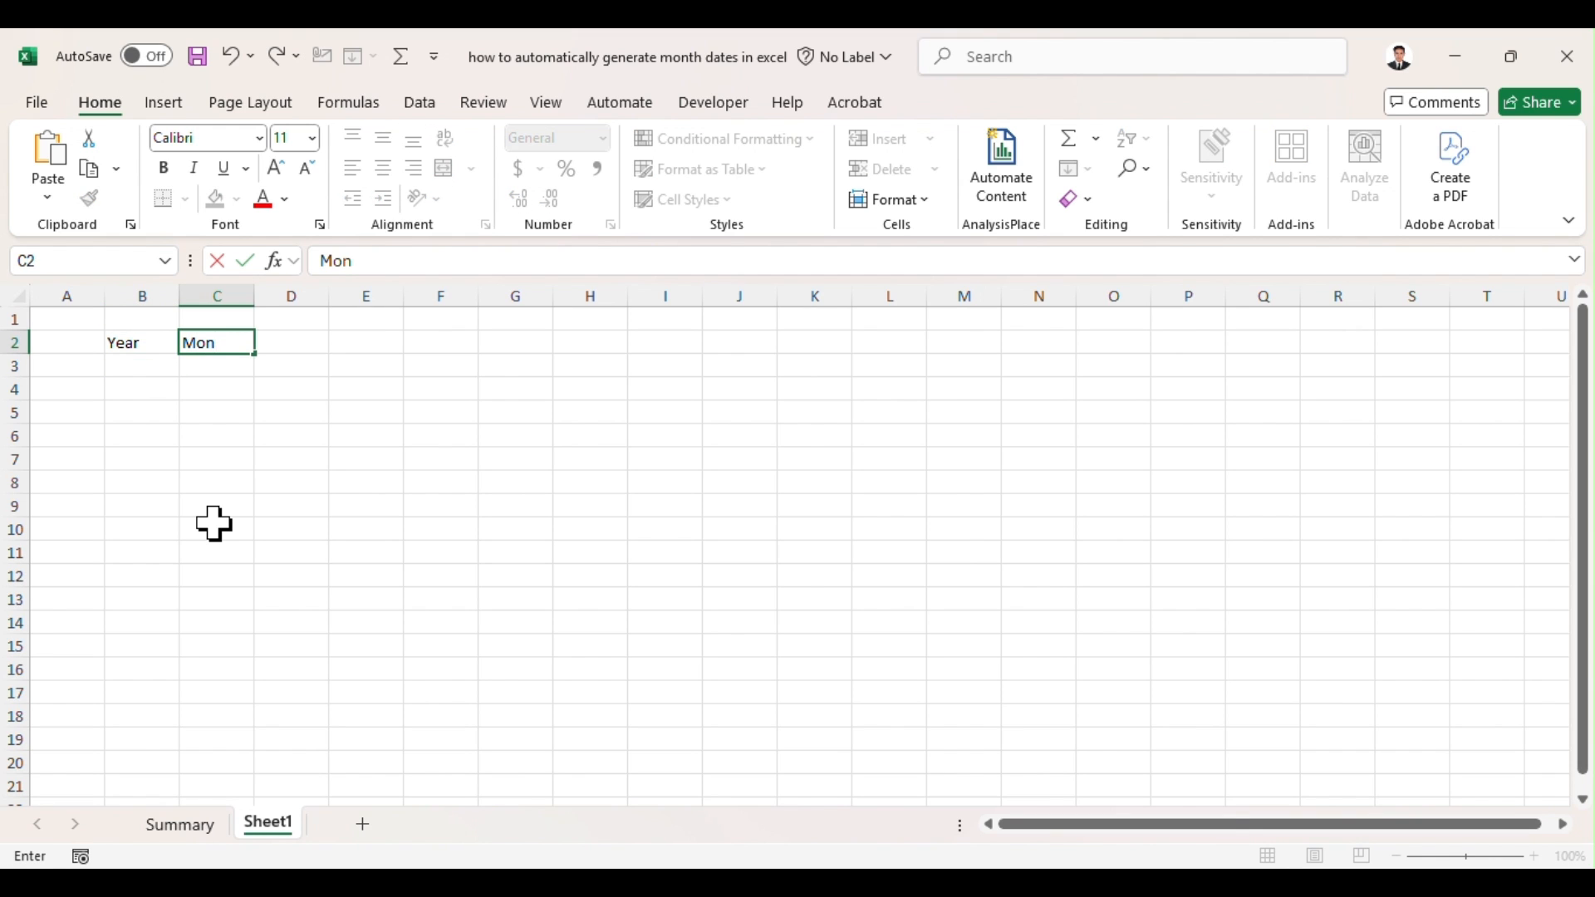
{"action": "type", "text": "th"}
{"action": "key", "text": "Tab"}
{"action": "key", "text": "Tab"}
{"action": "key", "text": "Tab"}
{"action": "key", "text": "Tab"}
{"action": "key", "text": "Tab"}
{"action": "key", "text": "Tab"}
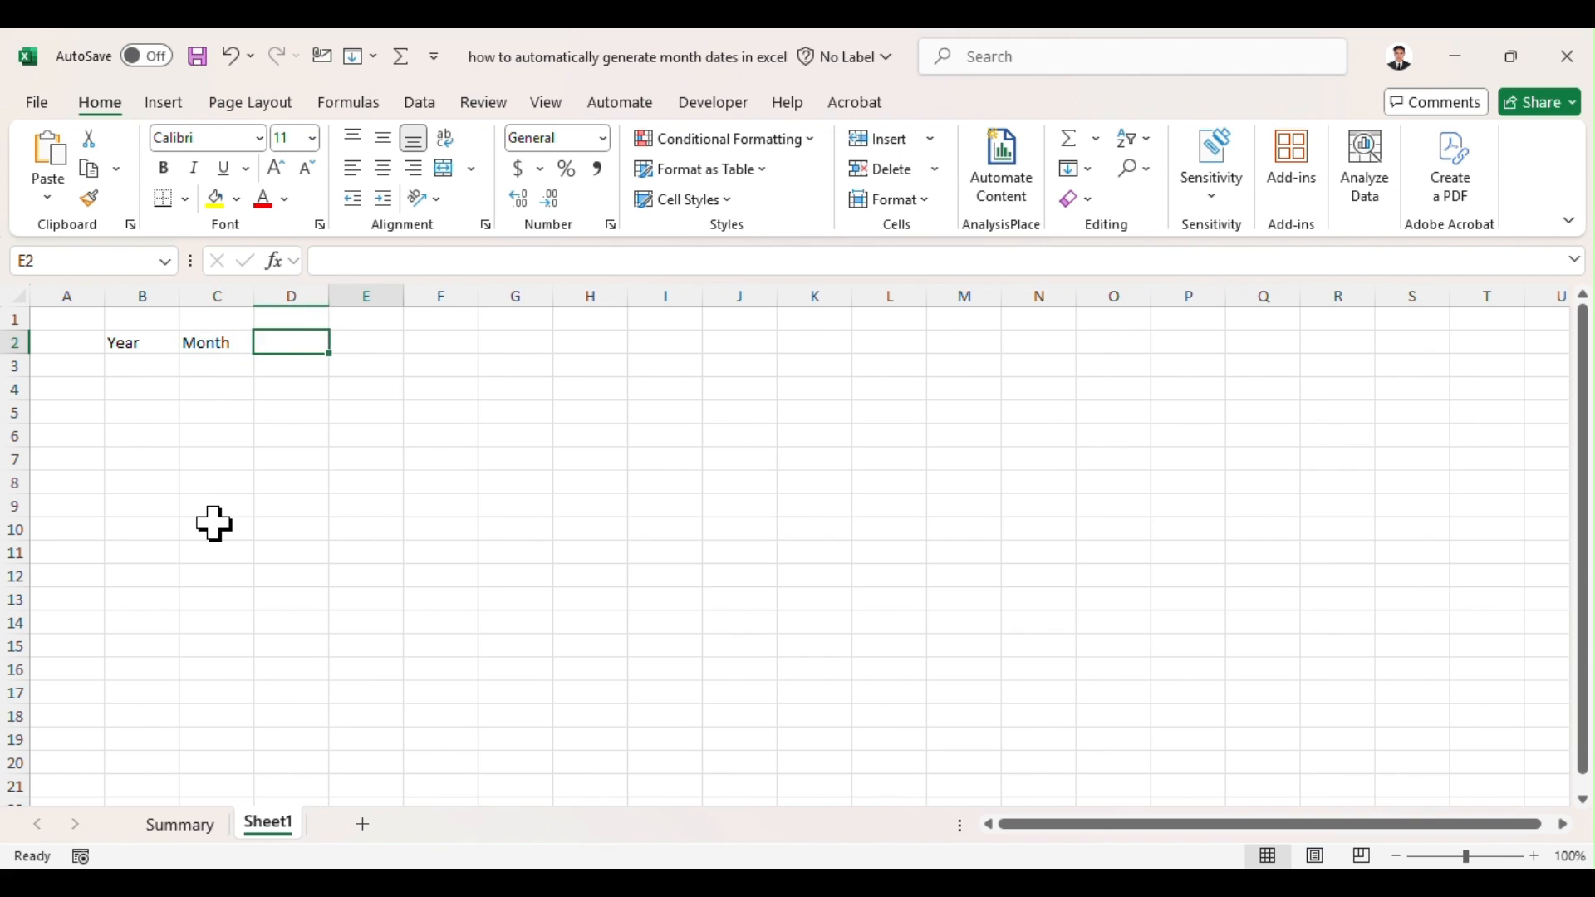
Step: Enter the labels 1st Date in O2 and Last Date in O3
{"action": "key", "text": "Tab"}
{"action": "key", "text": "Tab"}
{"action": "key", "text": "Tab"}
{"action": "key", "text": "Tab"}
{"action": "key", "text": "Tab"}
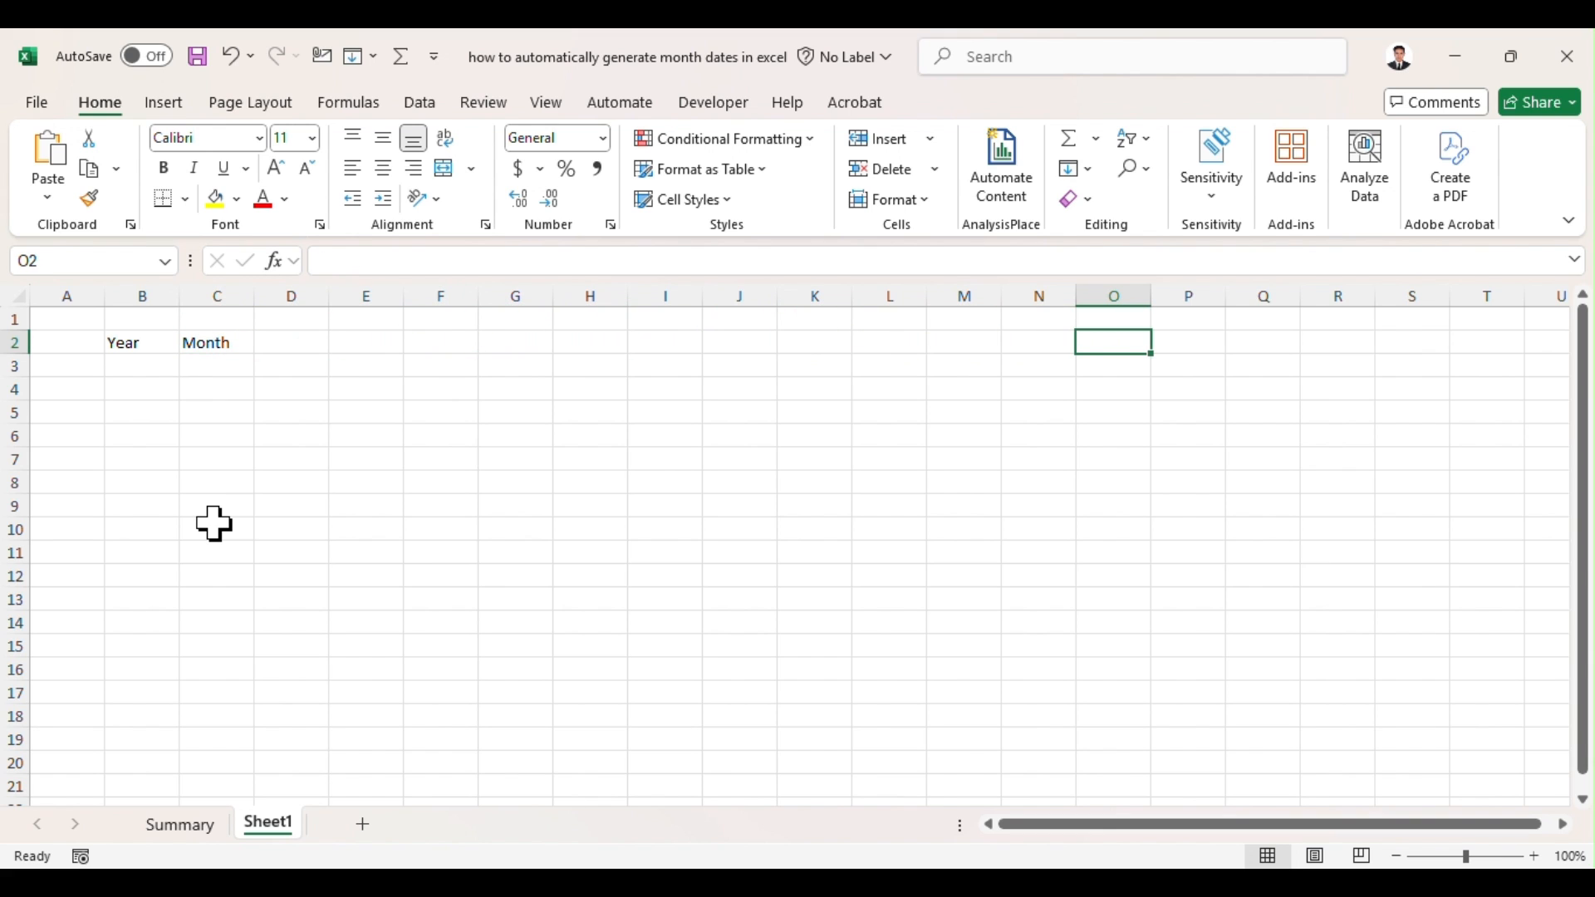
{"action": "type", "text": "1st"}
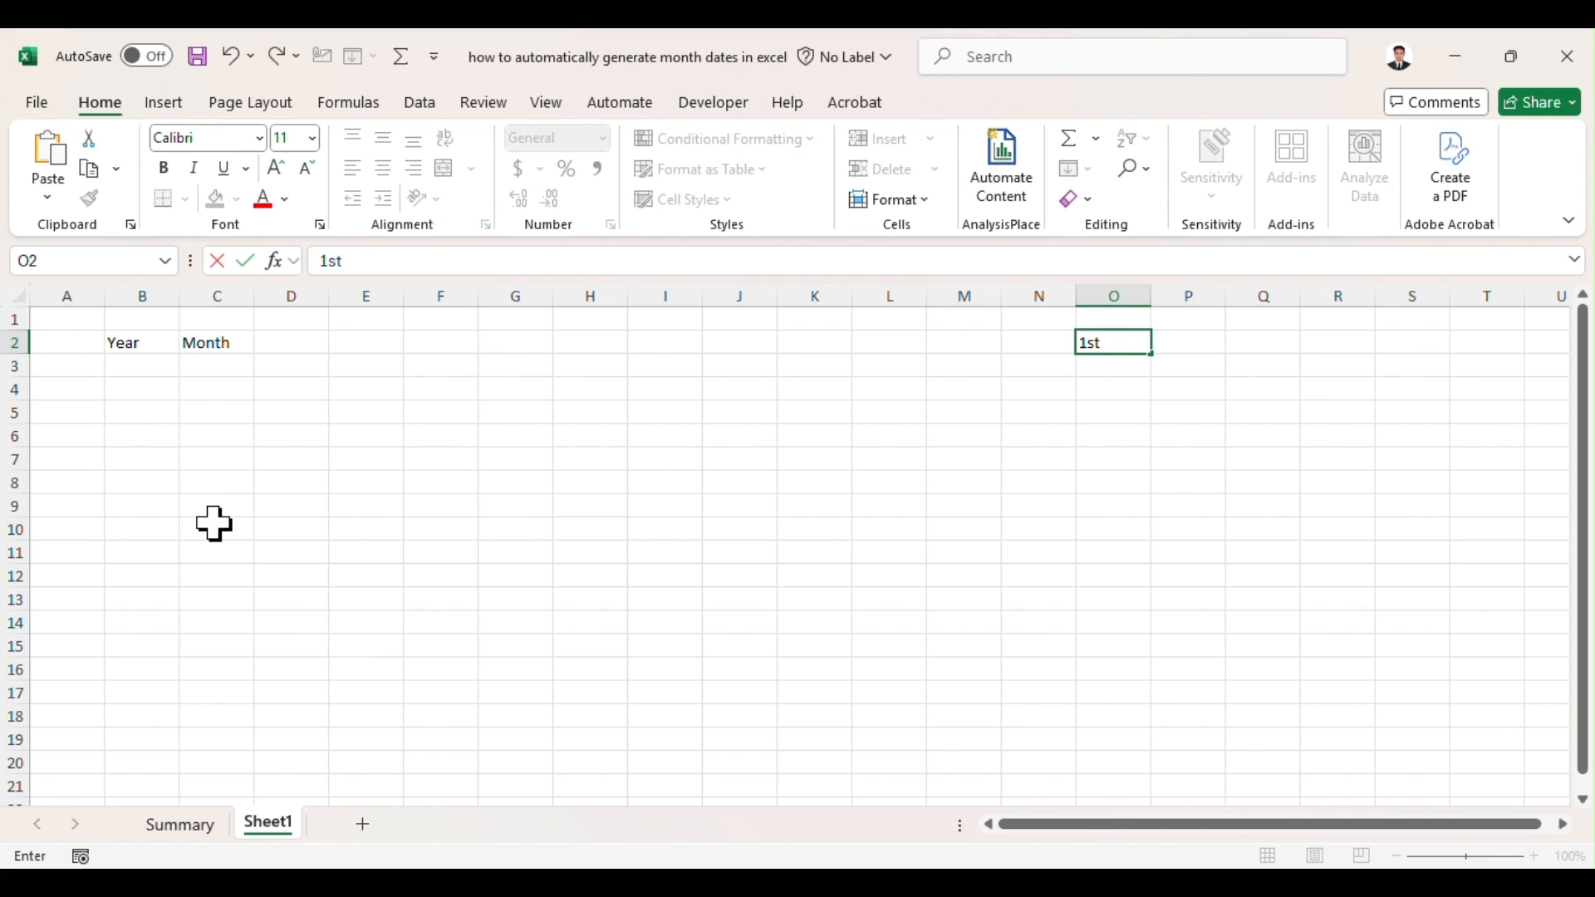
{"action": "type", "text": " Date"}
{"action": "key", "text": "Return"}
{"action": "type", "text": "La"}
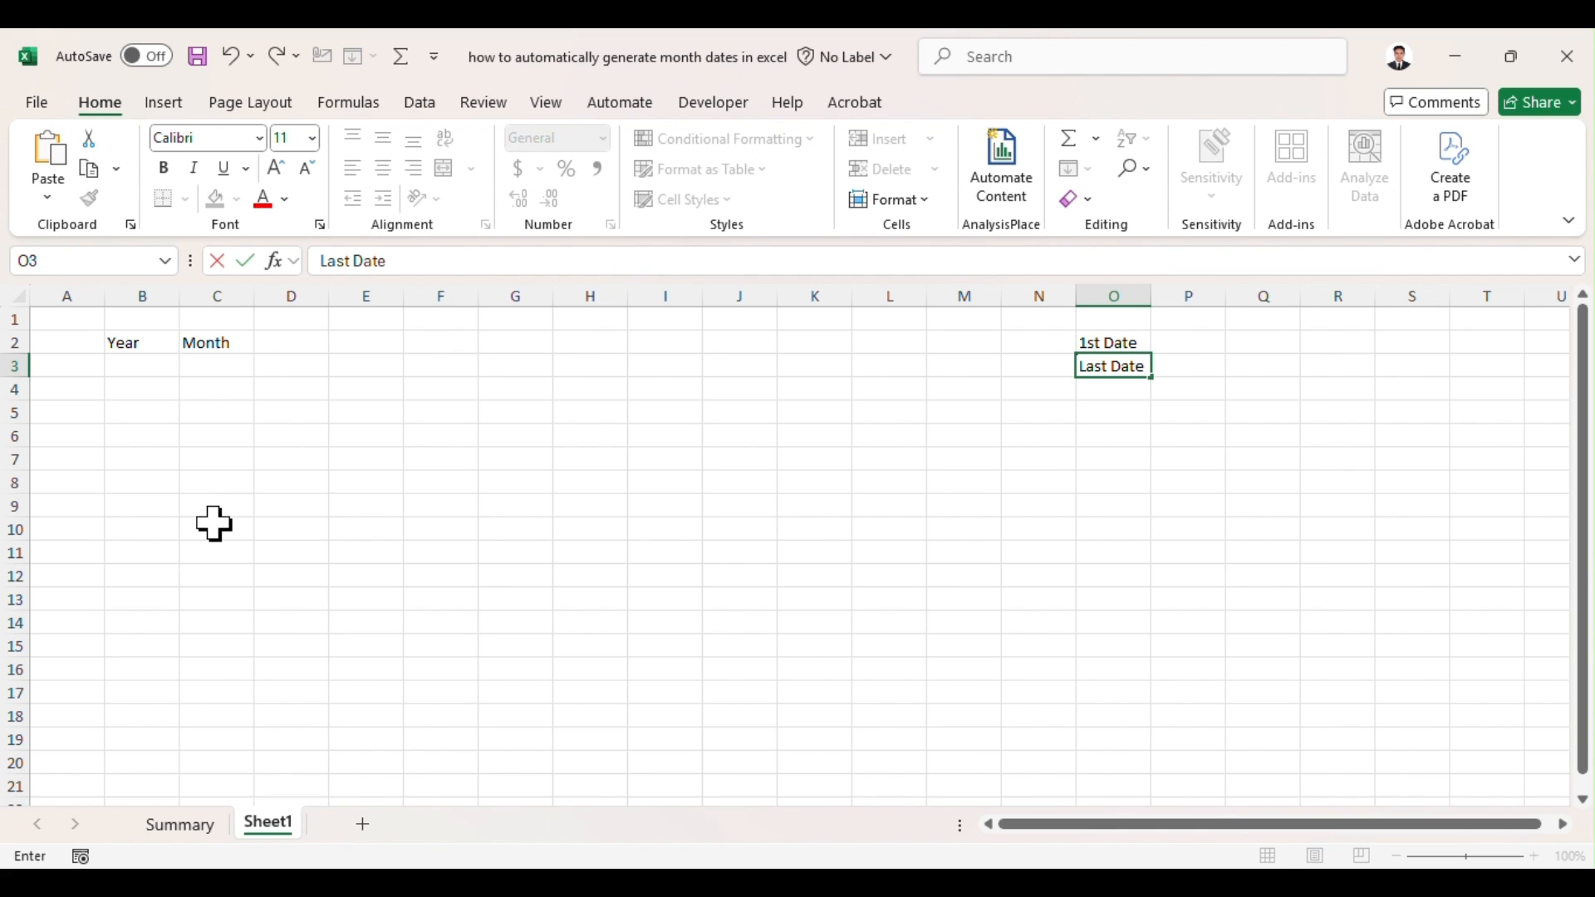
Step: Enter the years 2019, 2020 and 2021 from O8 down and extend the series to 2025 in O14
{"action": "key", "text": "Return"}
{"action": "key", "text": "Return"}
{"action": "key", "text": "Return"}
{"action": "key", "text": "Return"}
{"action": "key", "text": "Return"}
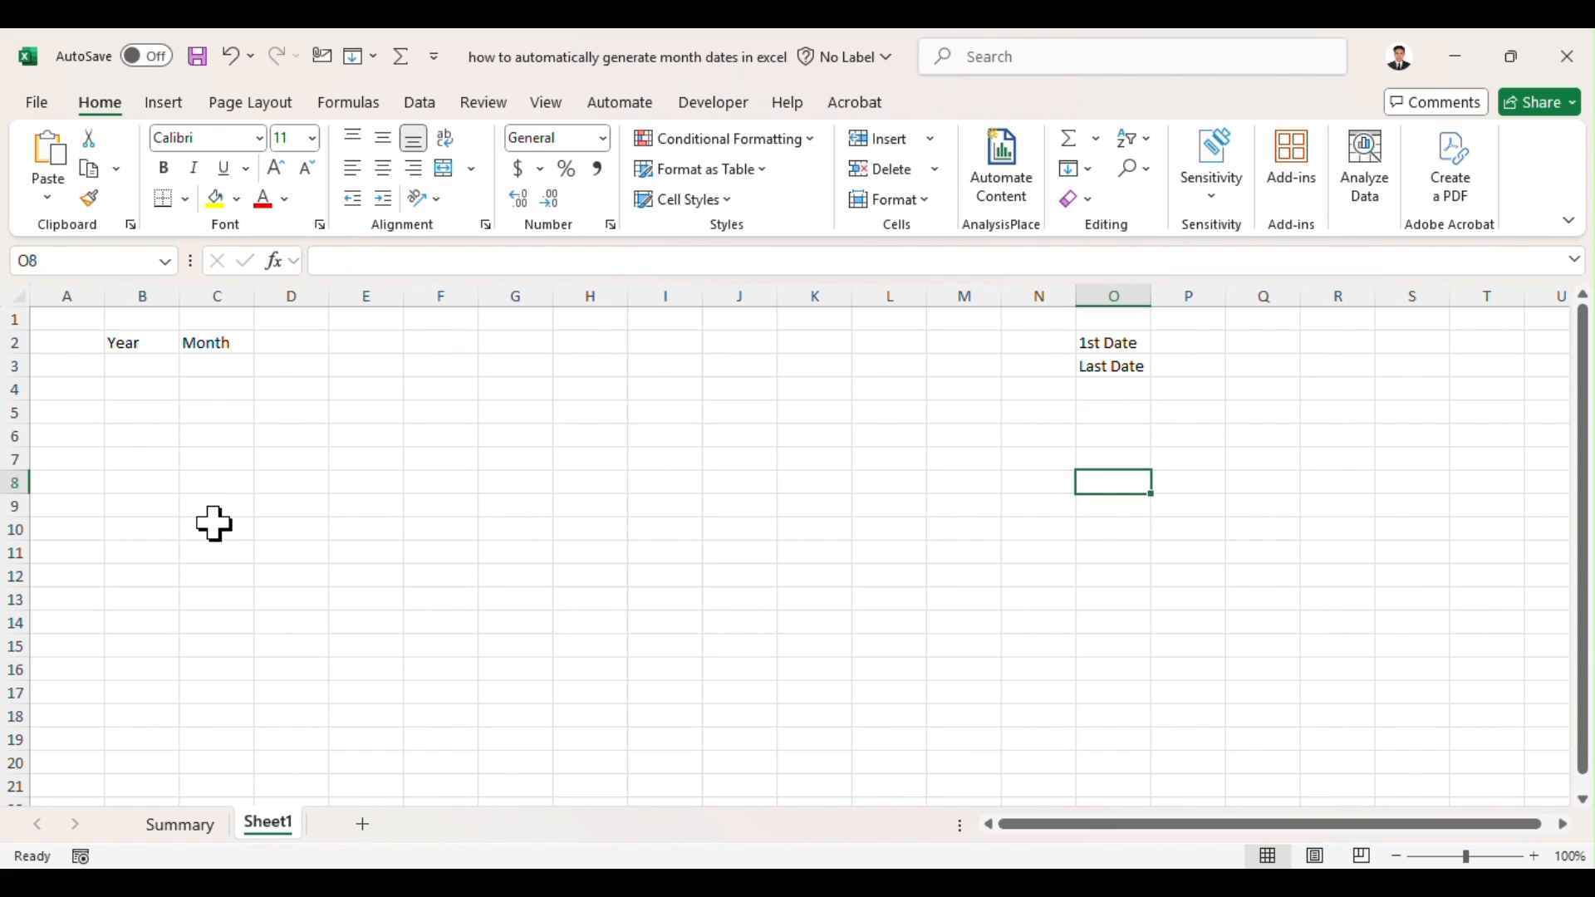
{"action": "type", "text": "0"}
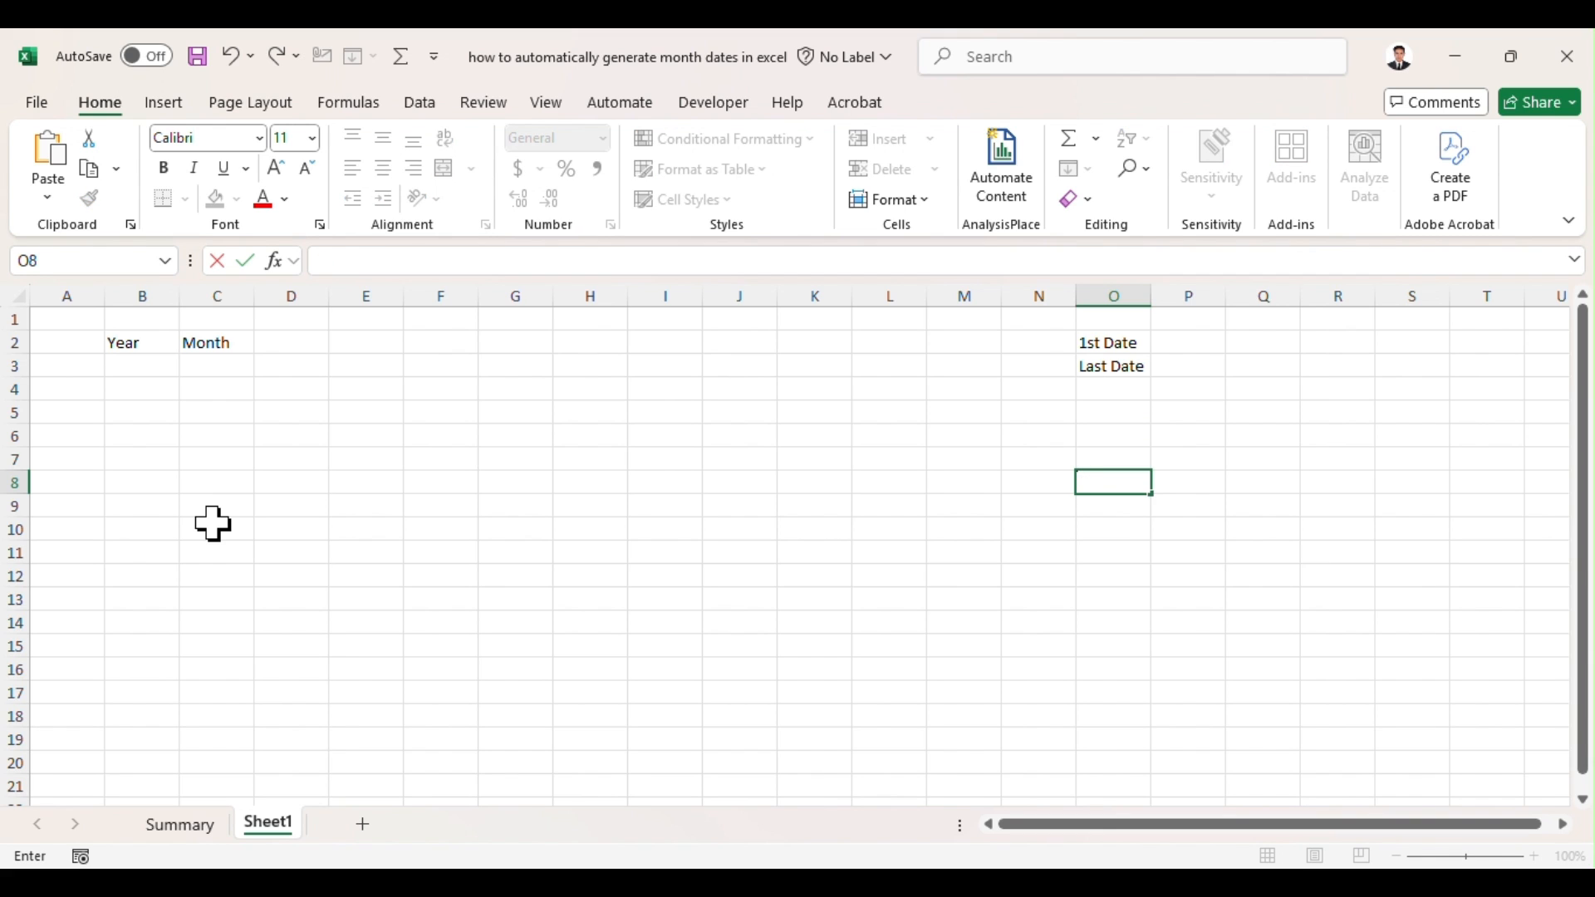
{"action": "key", "text": "Escape"}
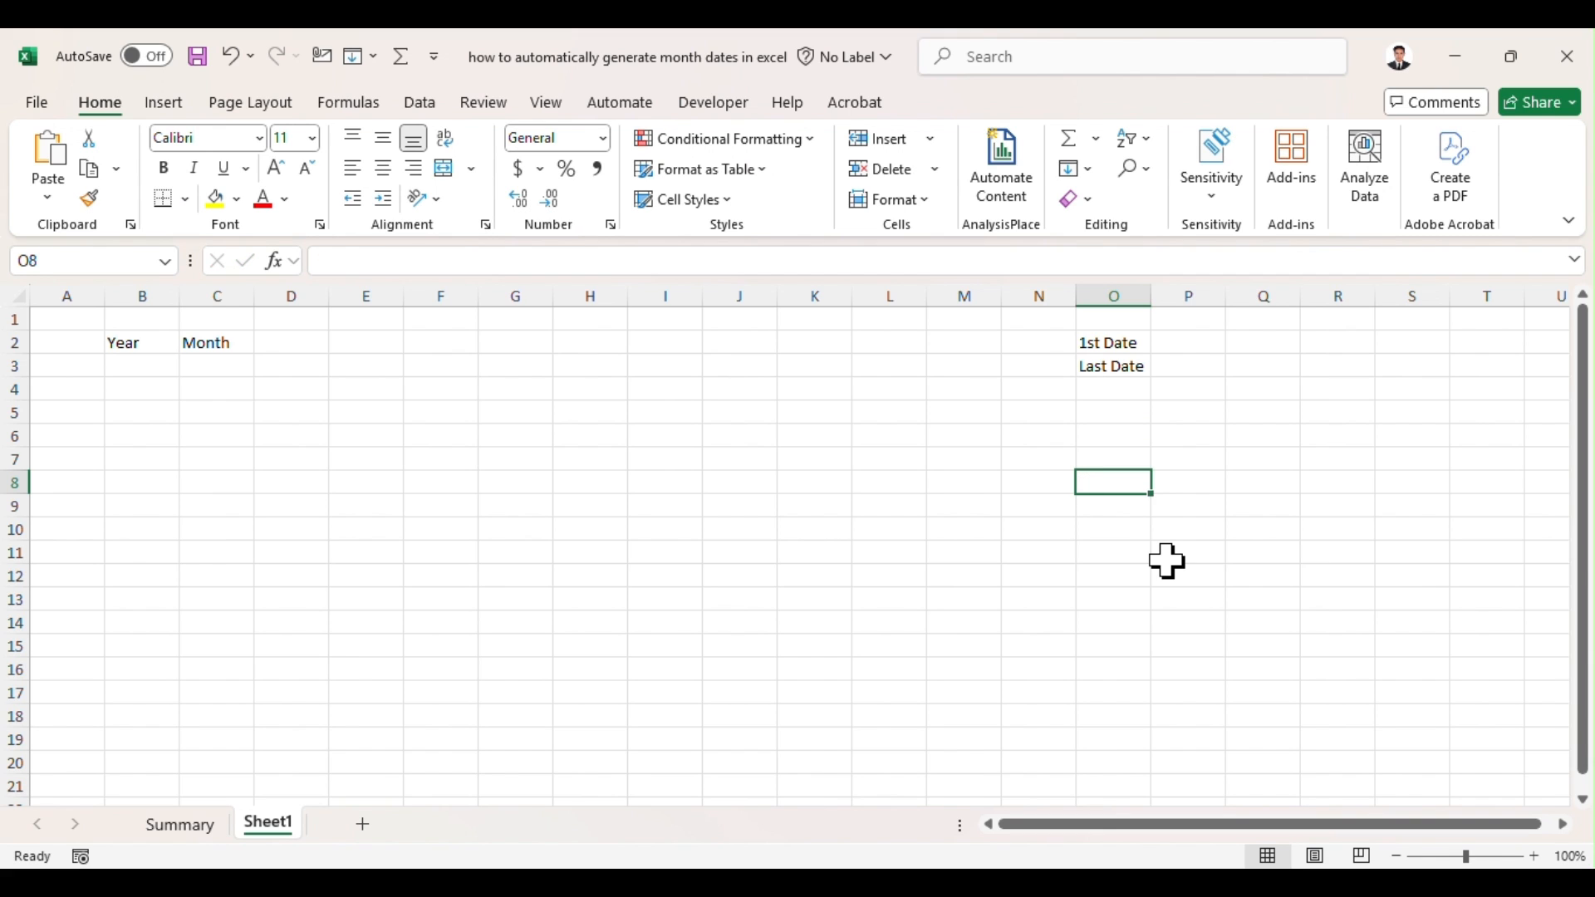
{"action": "type", "text": "20"}
{"action": "key", "text": "Return"}
{"action": "type", "text": "2020"}
{"action": "key", "text": "Return"}
{"action": "type", "text": "20"}
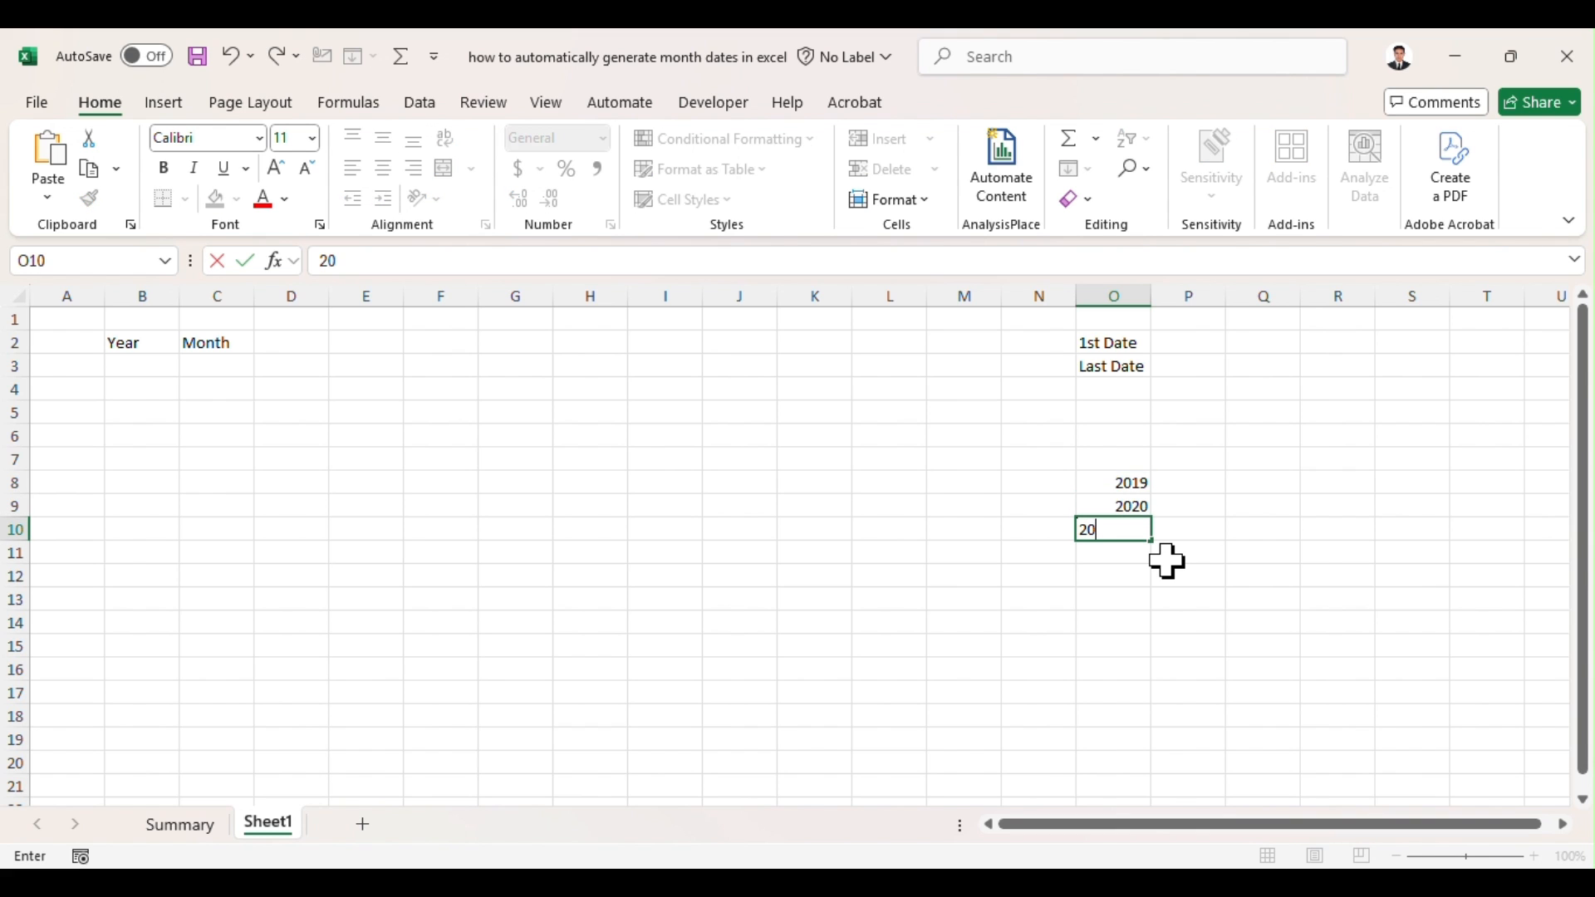
{"action": "type", "text": "21"}
{"action": "key", "text": "Return"}
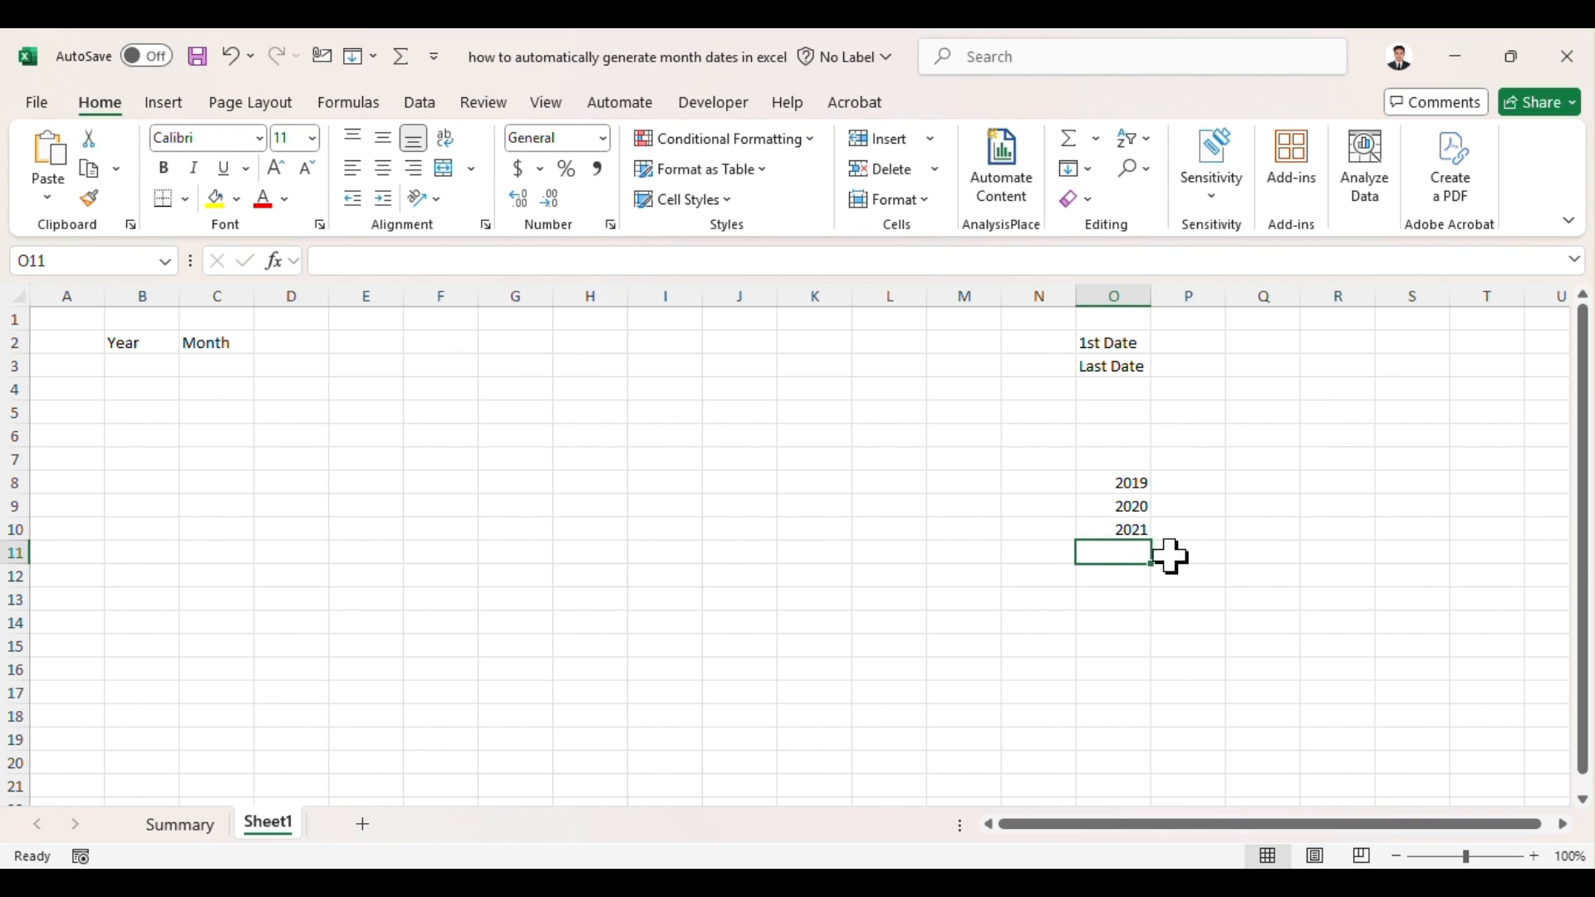
{"action": "left_click", "coordinate": [1129, 523]}
{"action": "left_click_drag", "start_coordinate": [1139, 484], "coordinate": [1151, 644]}
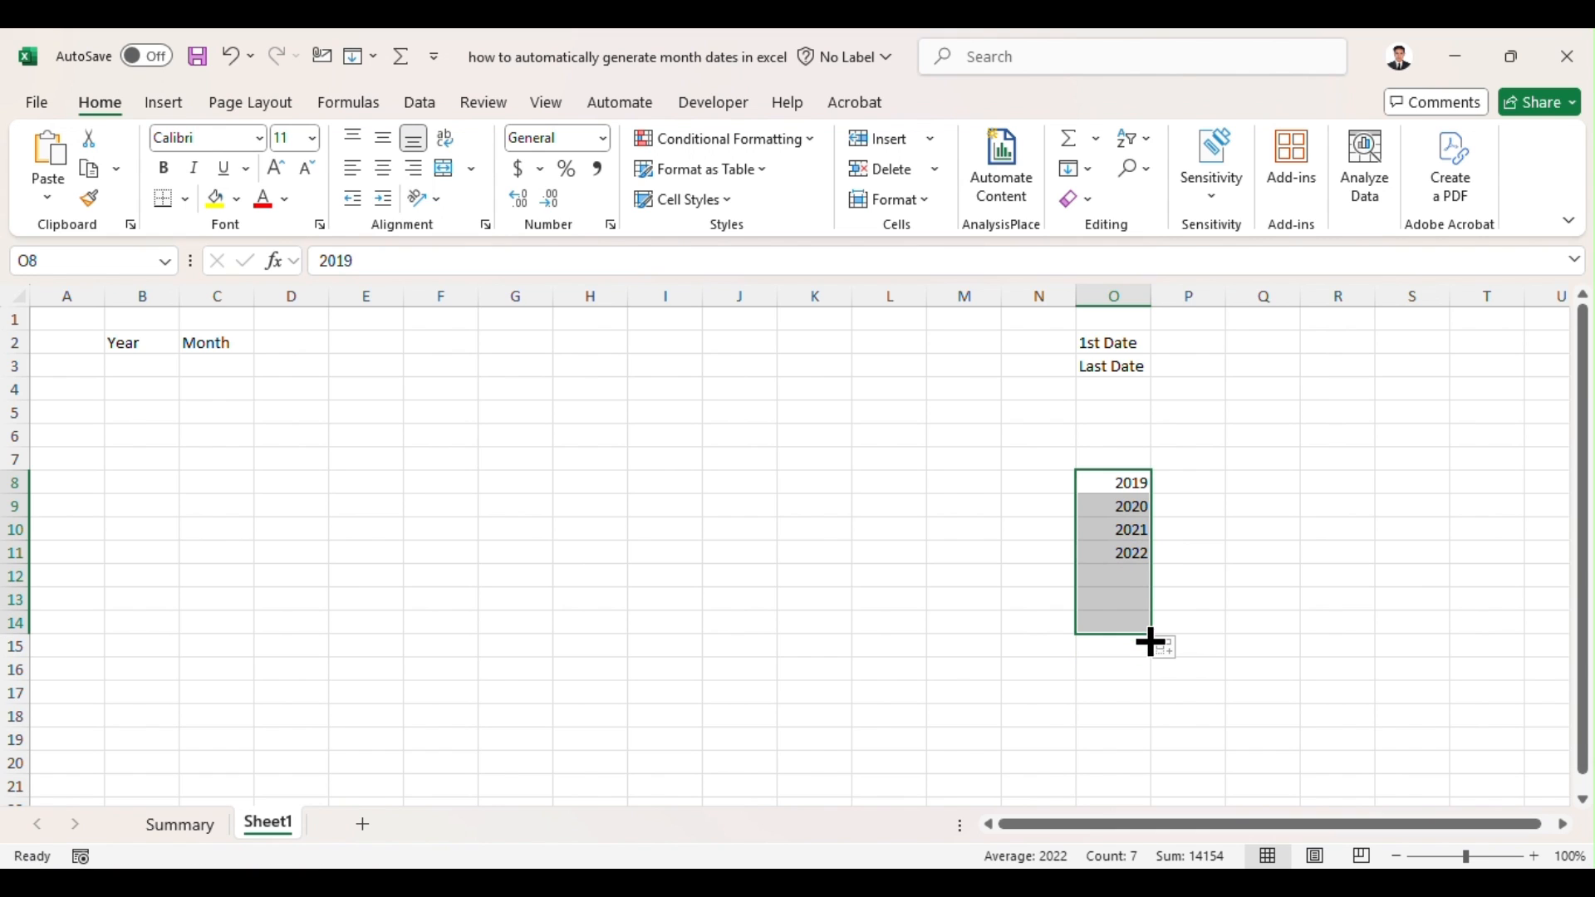
Step: Enter January in P8 and february in P9, and extend the month names down to December in P19
{"action": "left_click", "coordinate": [1212, 482]}
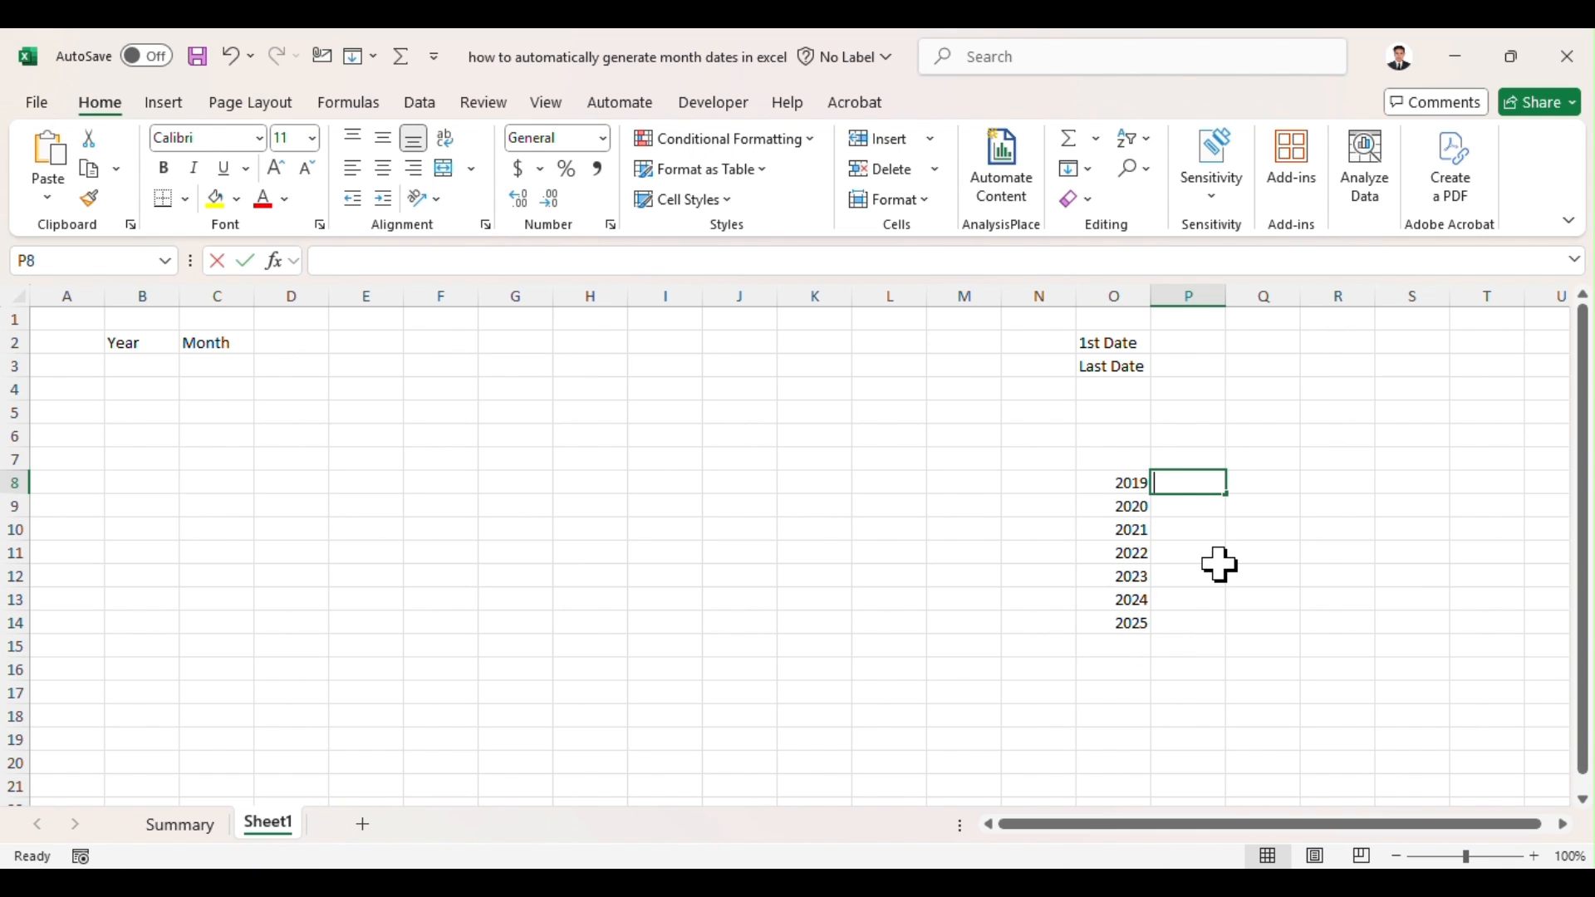
{"action": "type", "text": "January"}
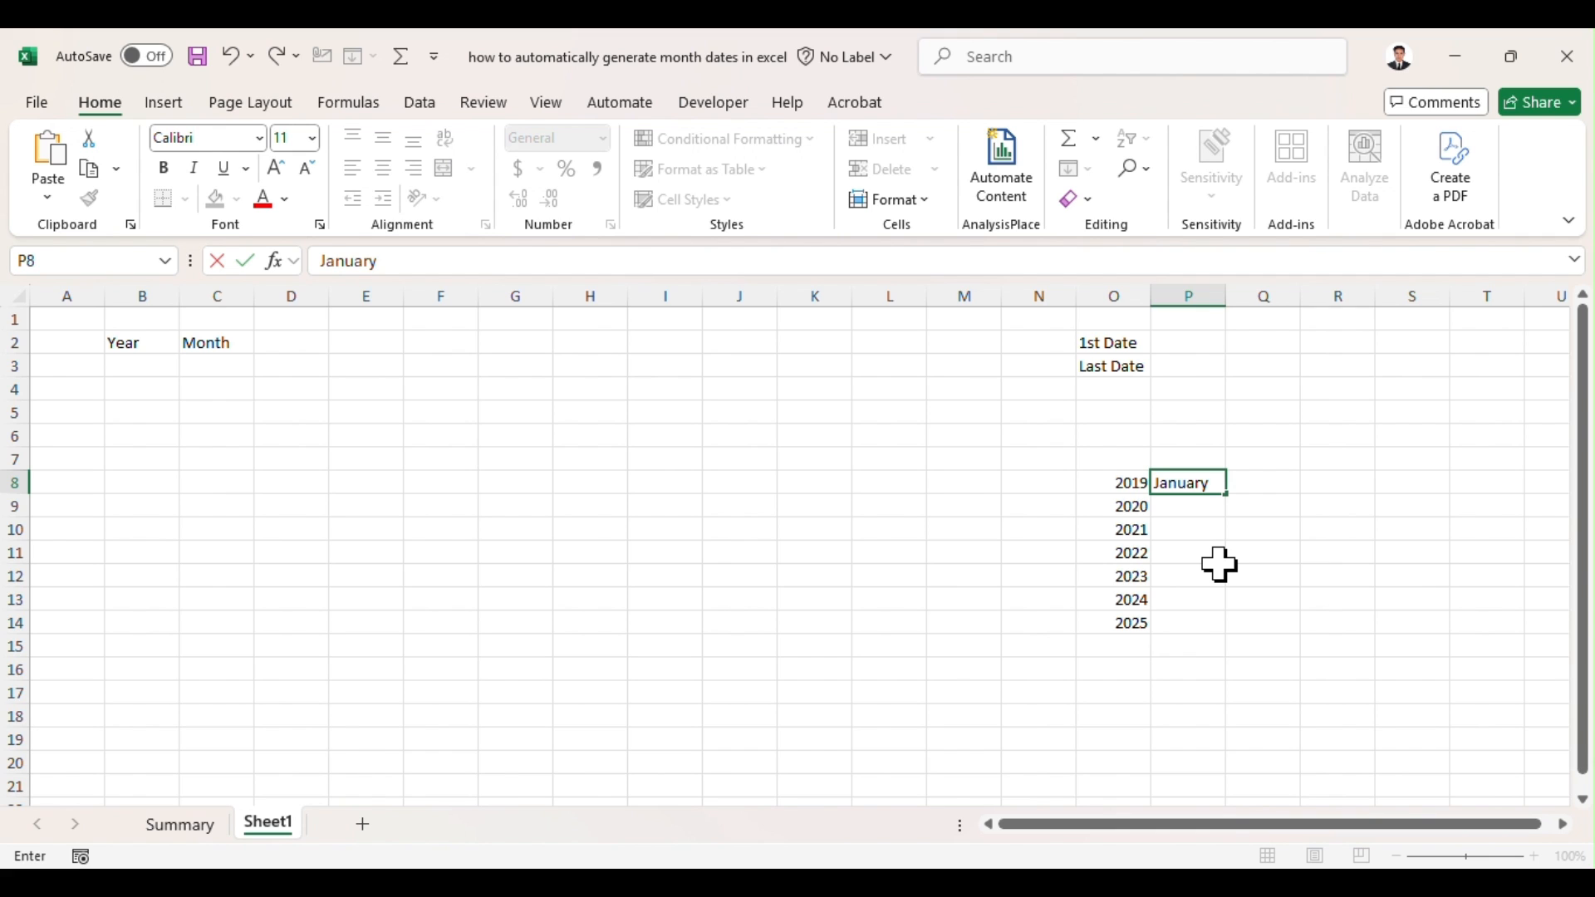
{"action": "key", "text": "Return"}
{"action": "type", "text": "february"}
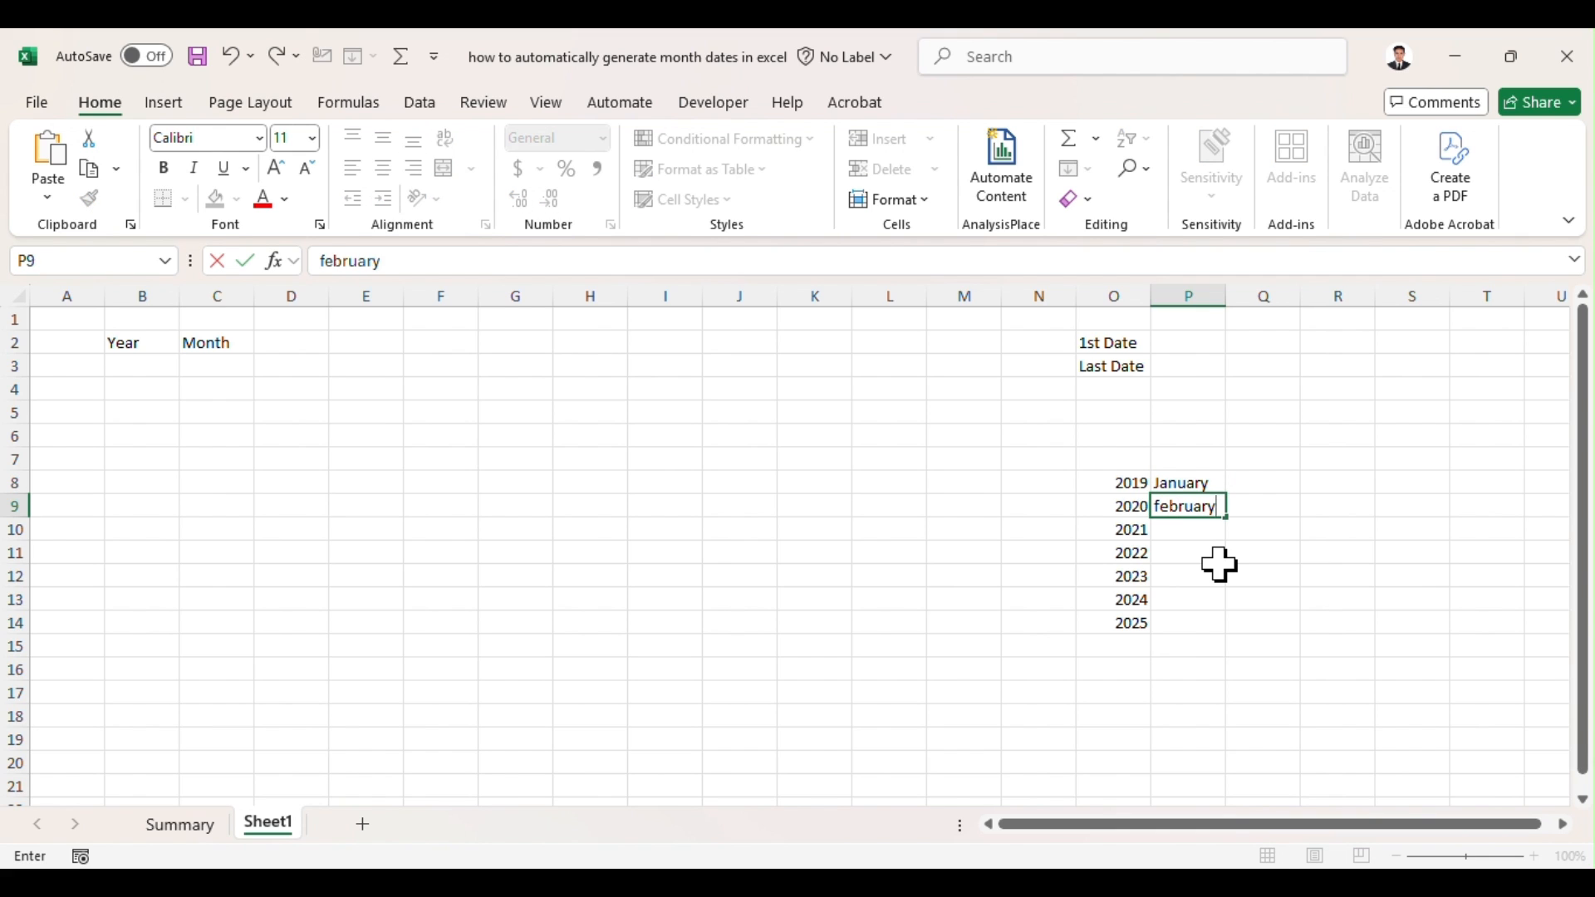
{"action": "key", "text": "Return"}
{"action": "left_click_drag", "start_coordinate": [1205, 491], "coordinate": [1221, 649]}
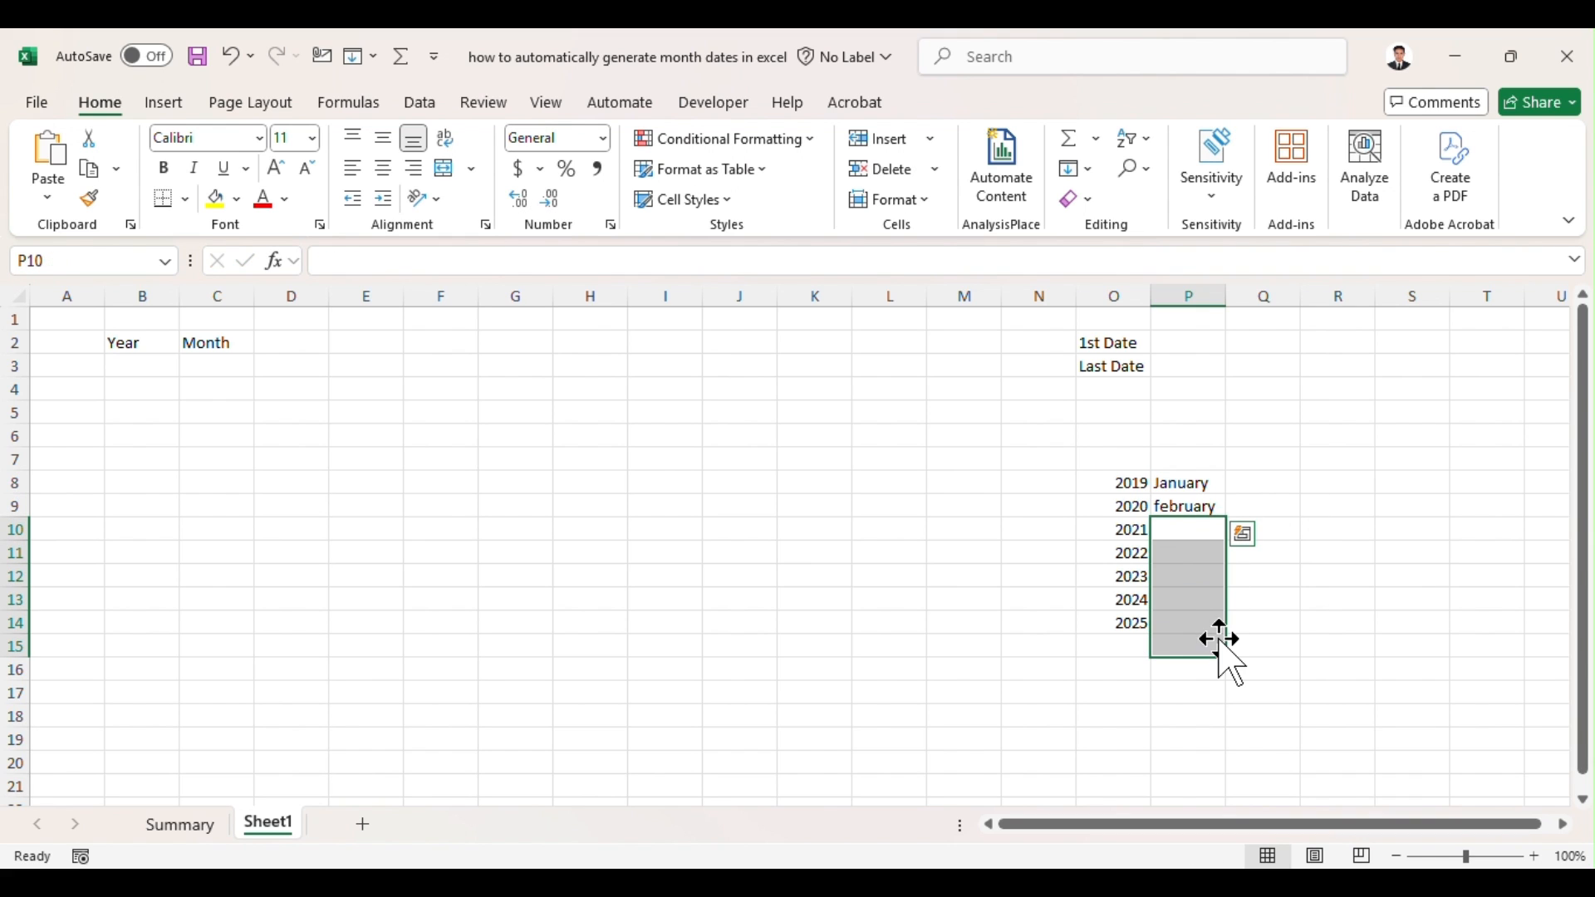
{"action": "left_click_drag", "start_coordinate": [1188, 487], "coordinate": [1214, 753]}
{"action": "left_click", "coordinate": [1282, 643]}
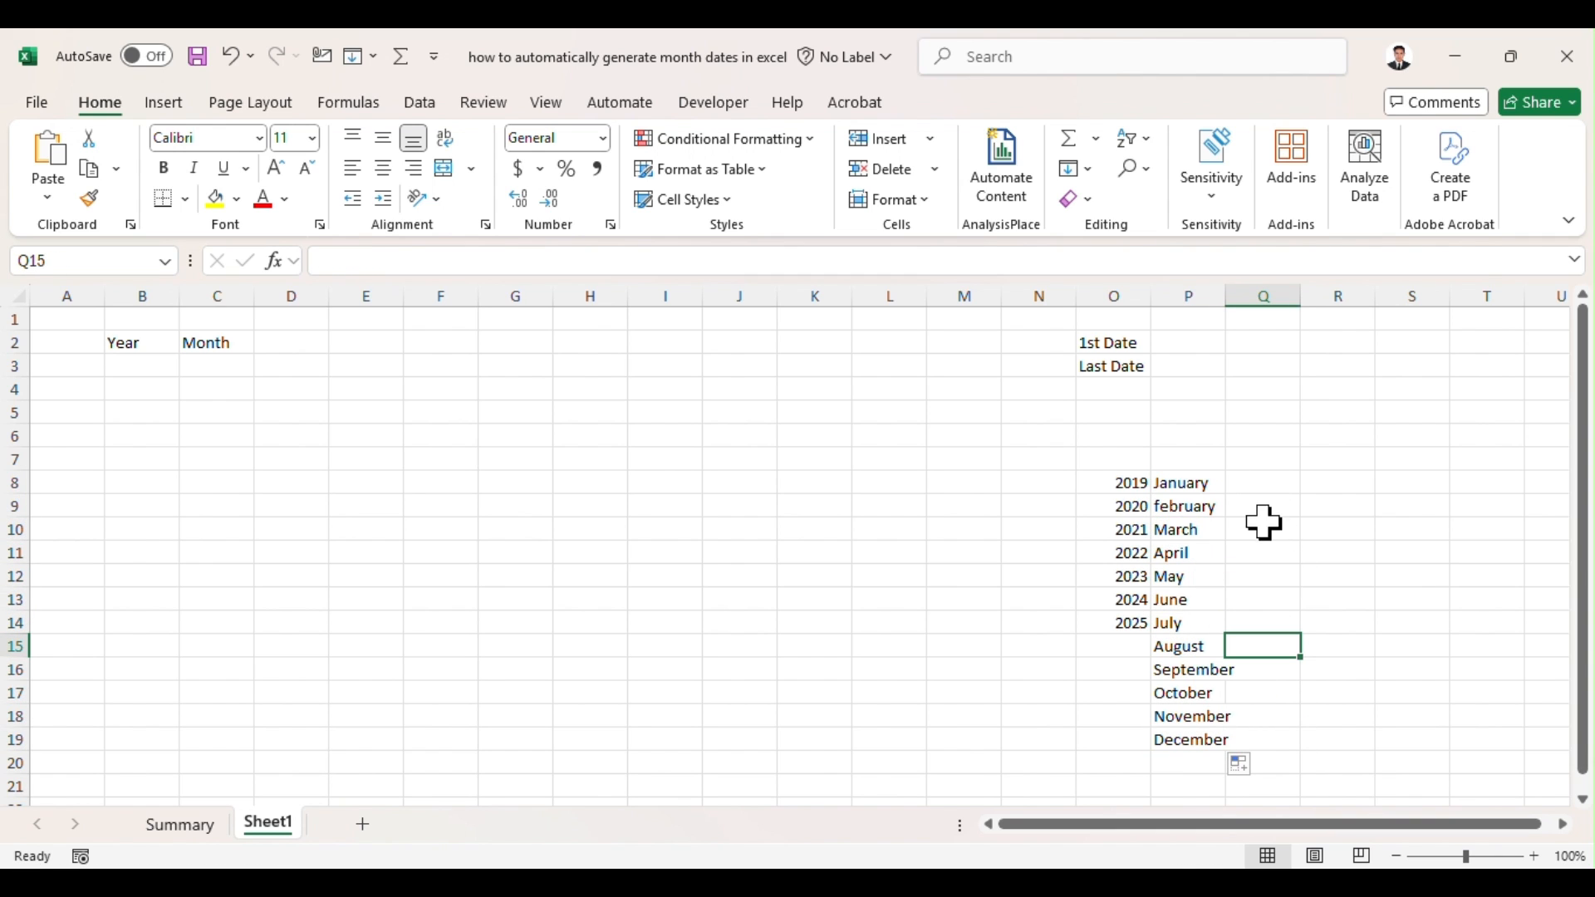
Step: Correct the month name in P9 to February with a capital F
{"action": "left_click", "coordinate": [1200, 511]}
{"action": "left_click", "coordinate": [328, 261]}
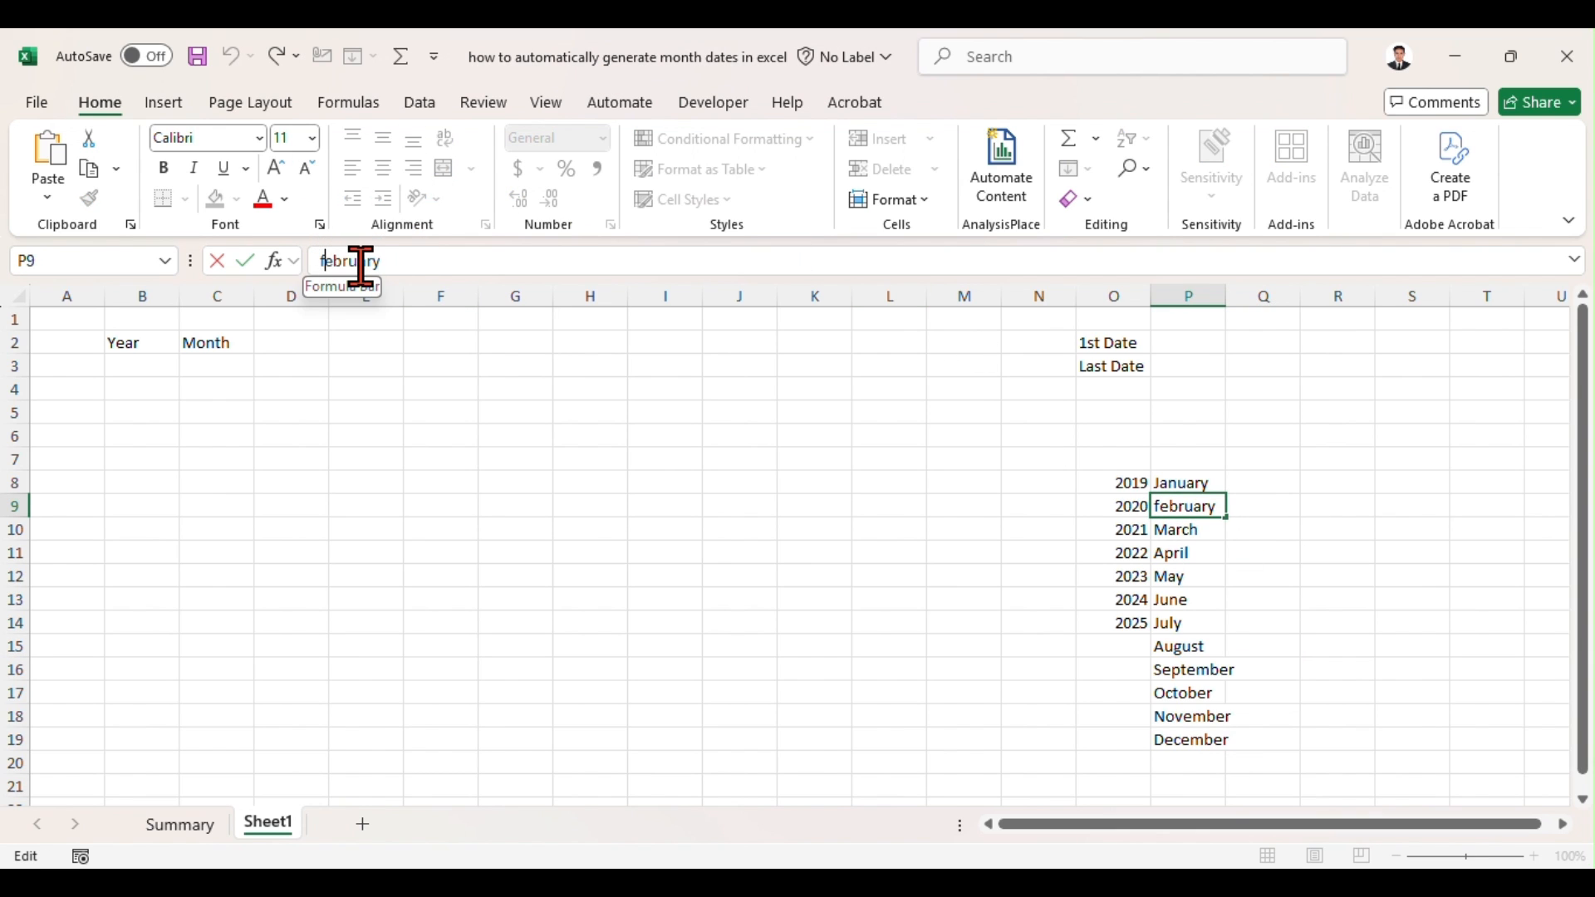
{"action": "key", "text": "BackSpace"}
{"action": "type", "text": "F"}
{"action": "key", "text": "Return"}
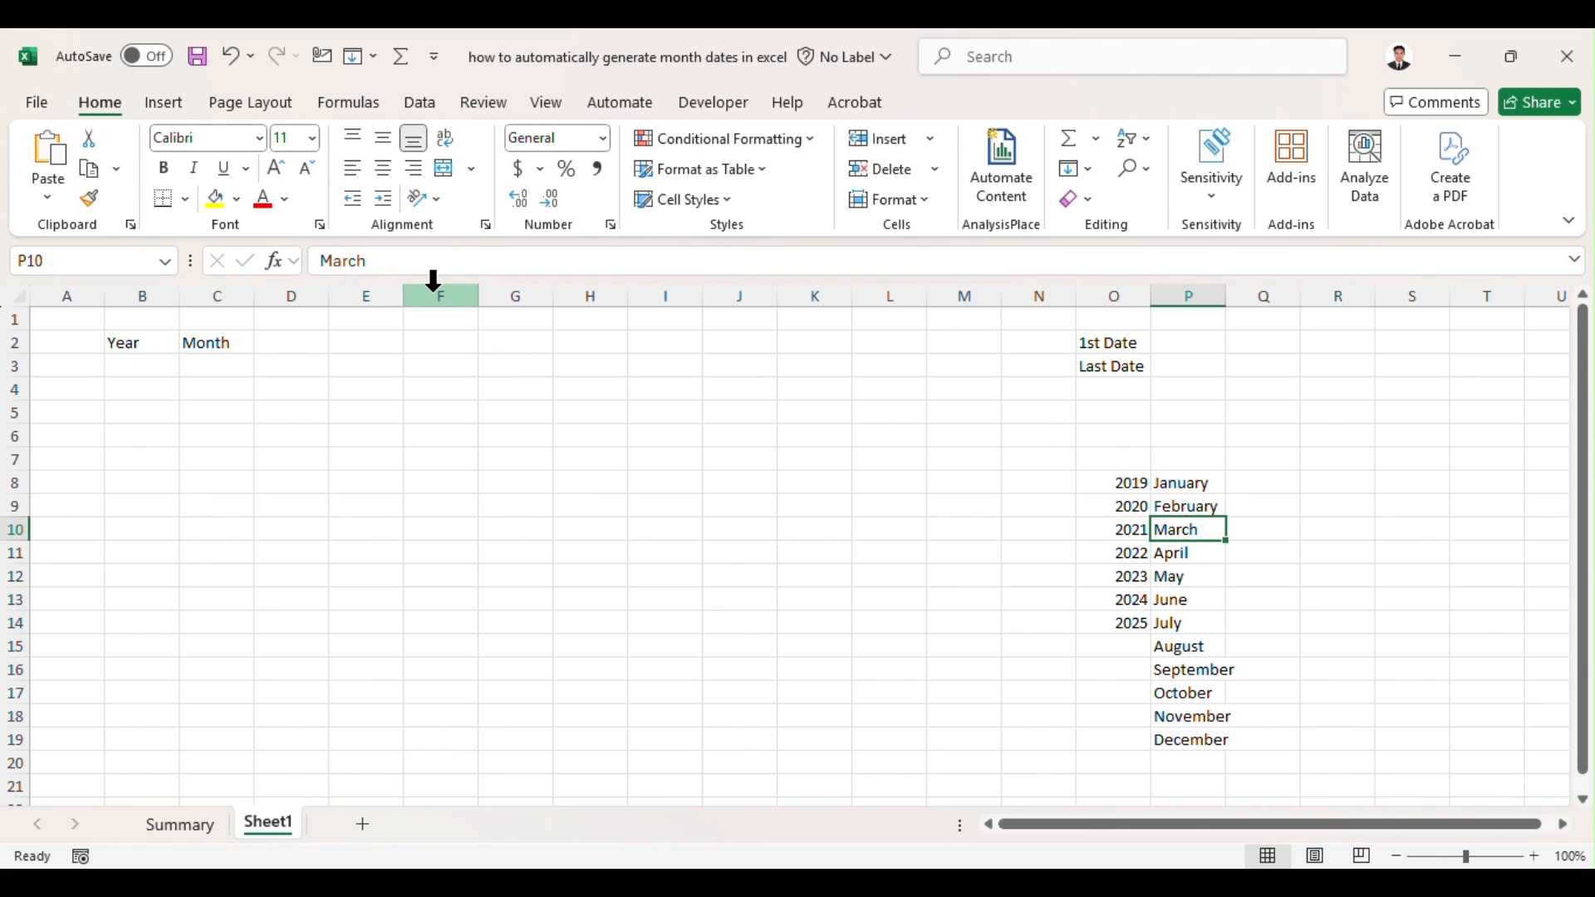
{"action": "left_click", "coordinate": [1364, 465]}
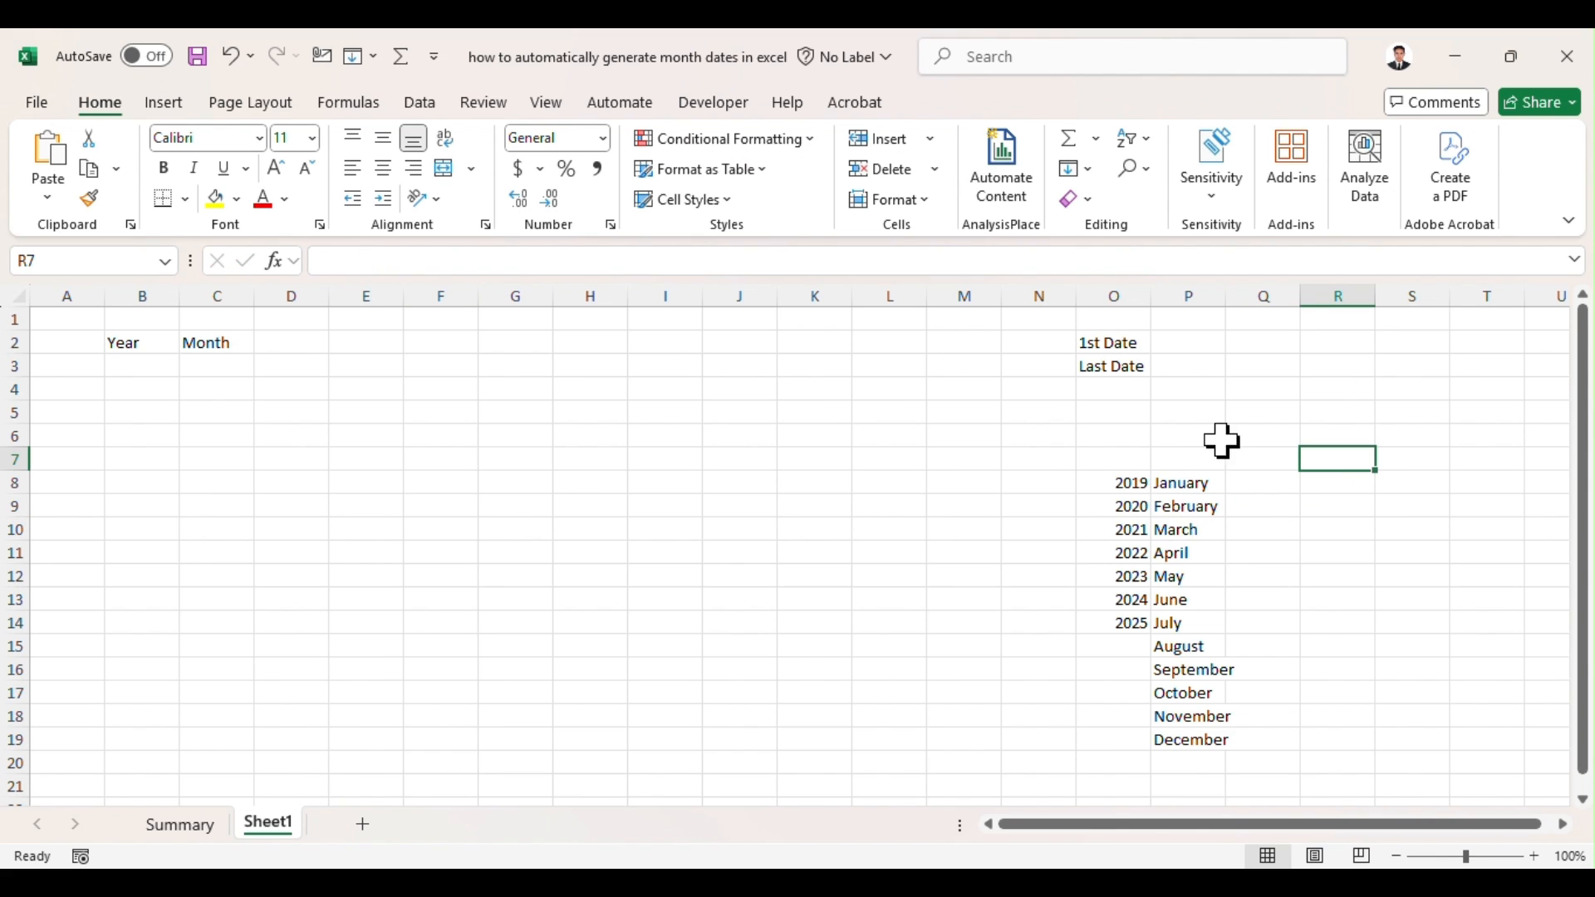
Step: Add a data validation list to B3 under Year, using the years in $O$8:$O$14 as its source
{"action": "left_click", "coordinate": [142, 366]}
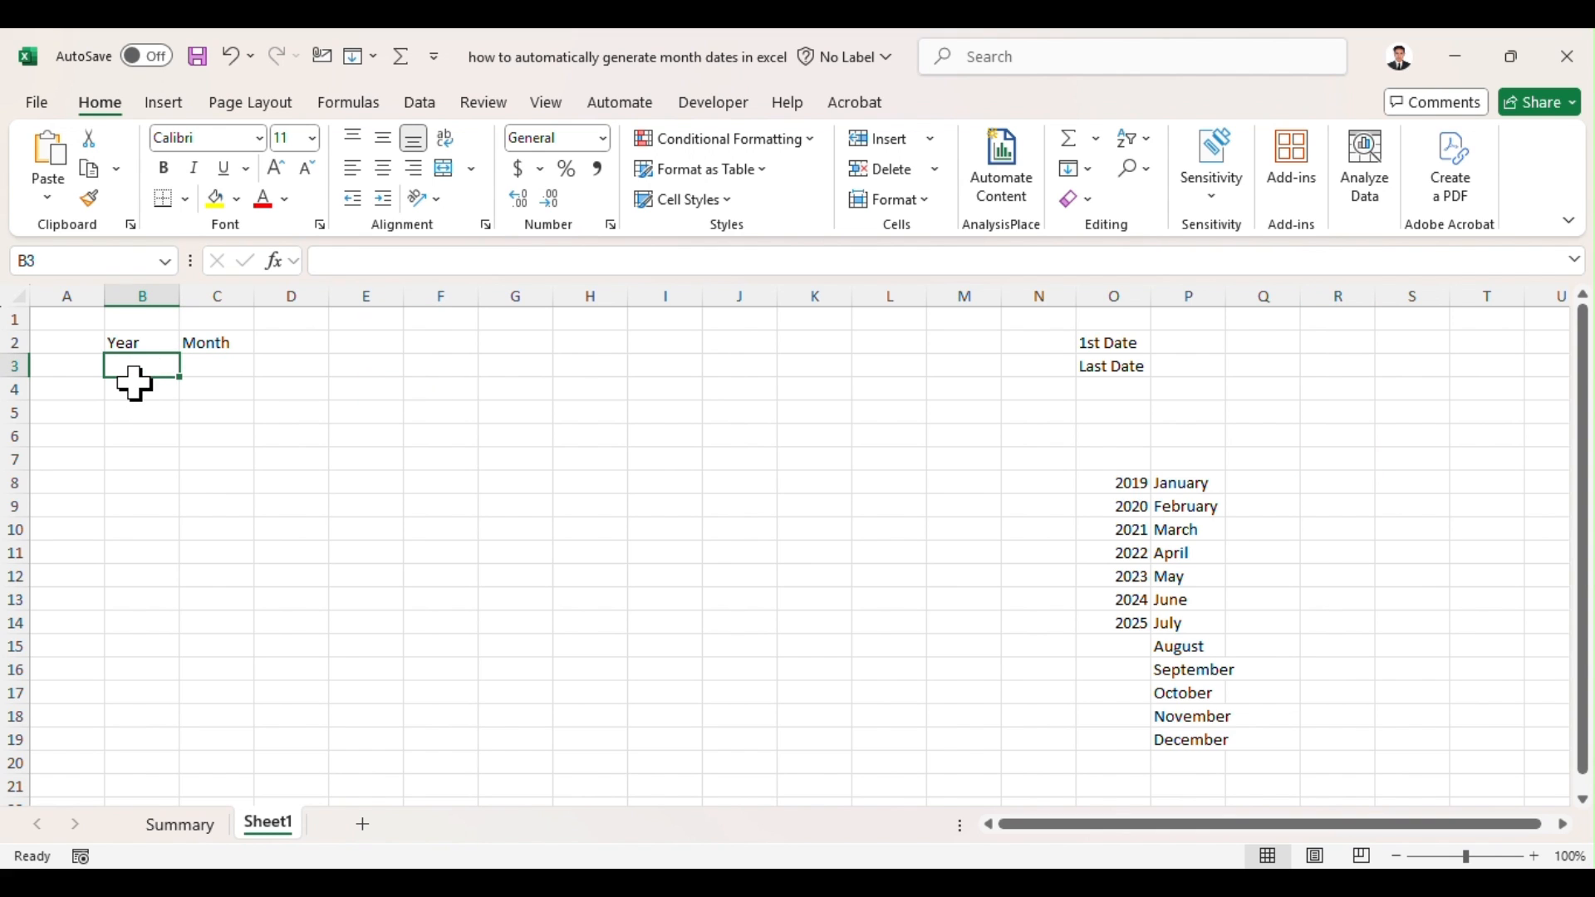
{"action": "left_click", "coordinate": [418, 111]}
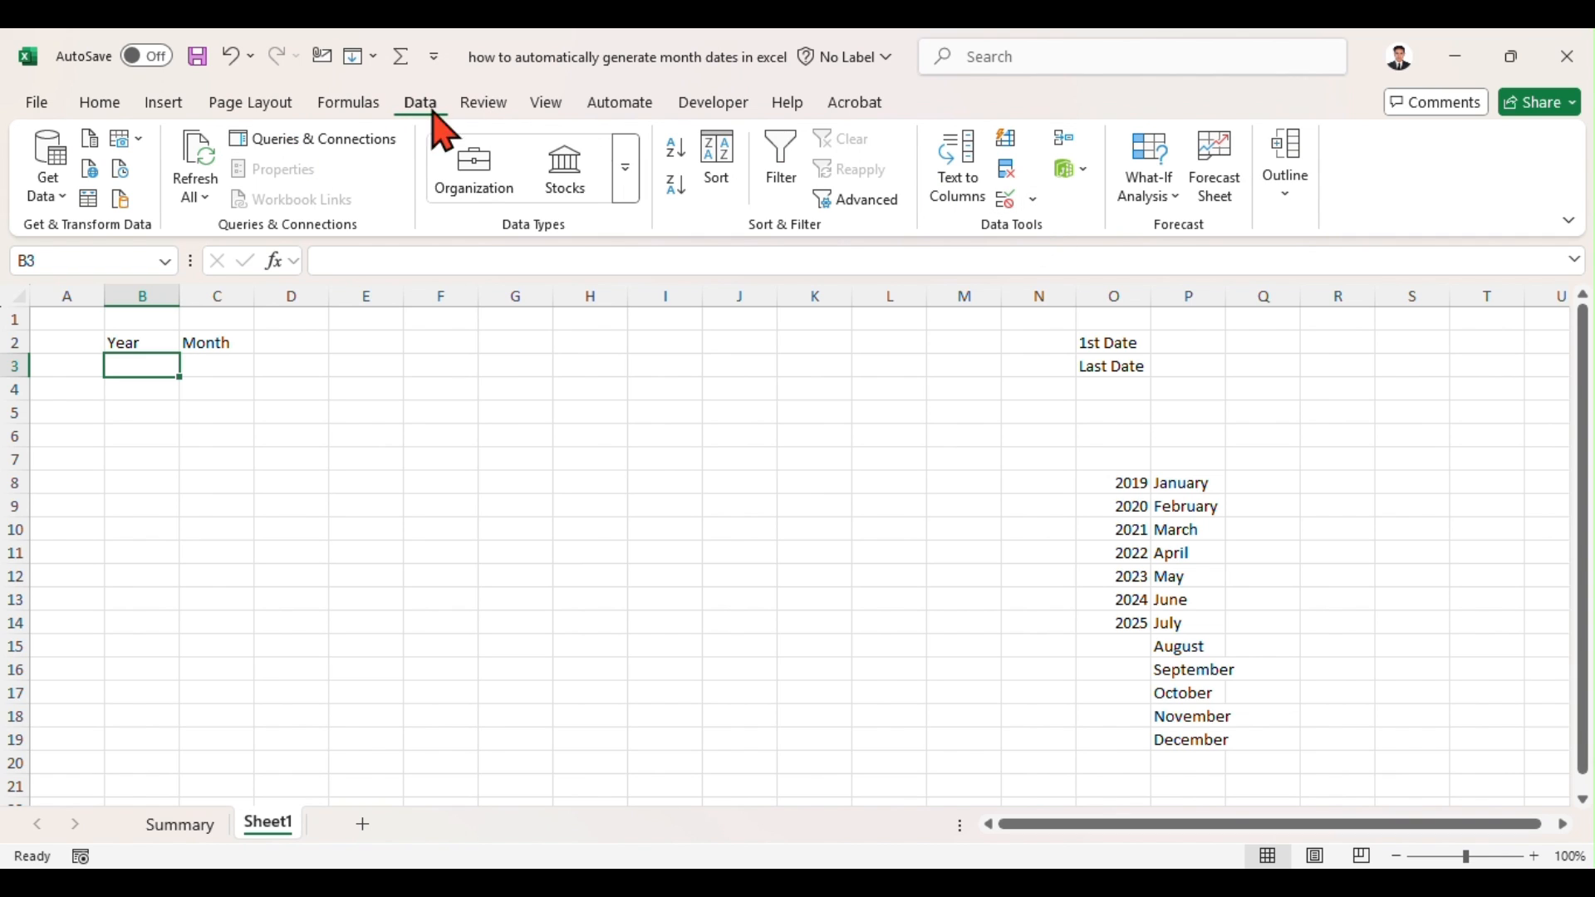
{"action": "left_click", "coordinate": [1034, 201]}
{"action": "left_click", "coordinate": [1083, 230]}
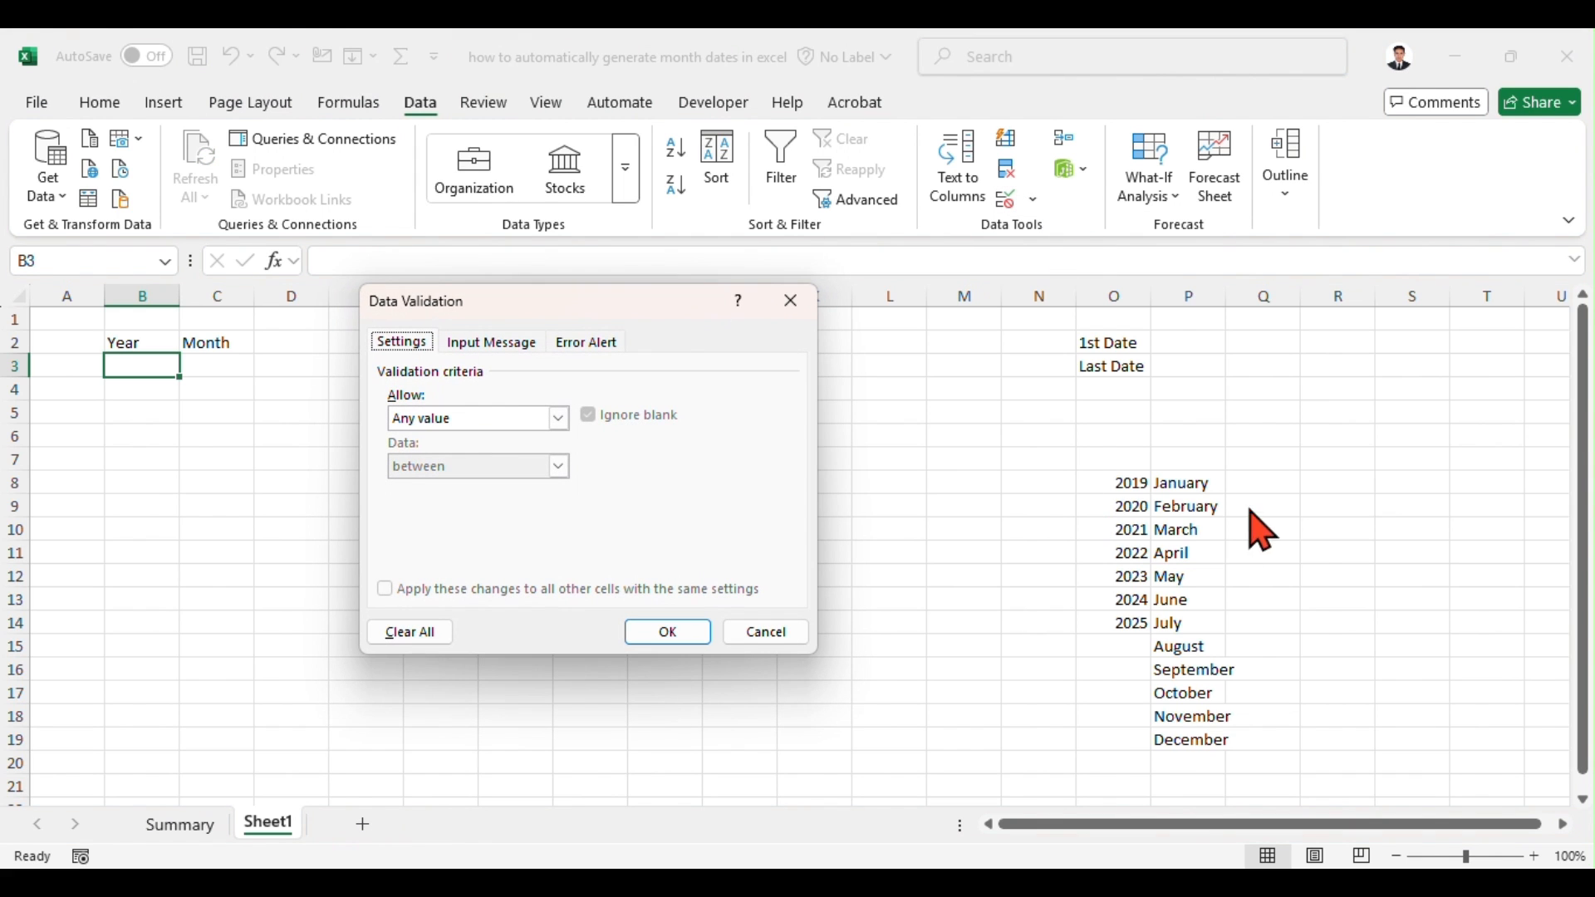
{"action": "left_click", "coordinate": [559, 419]}
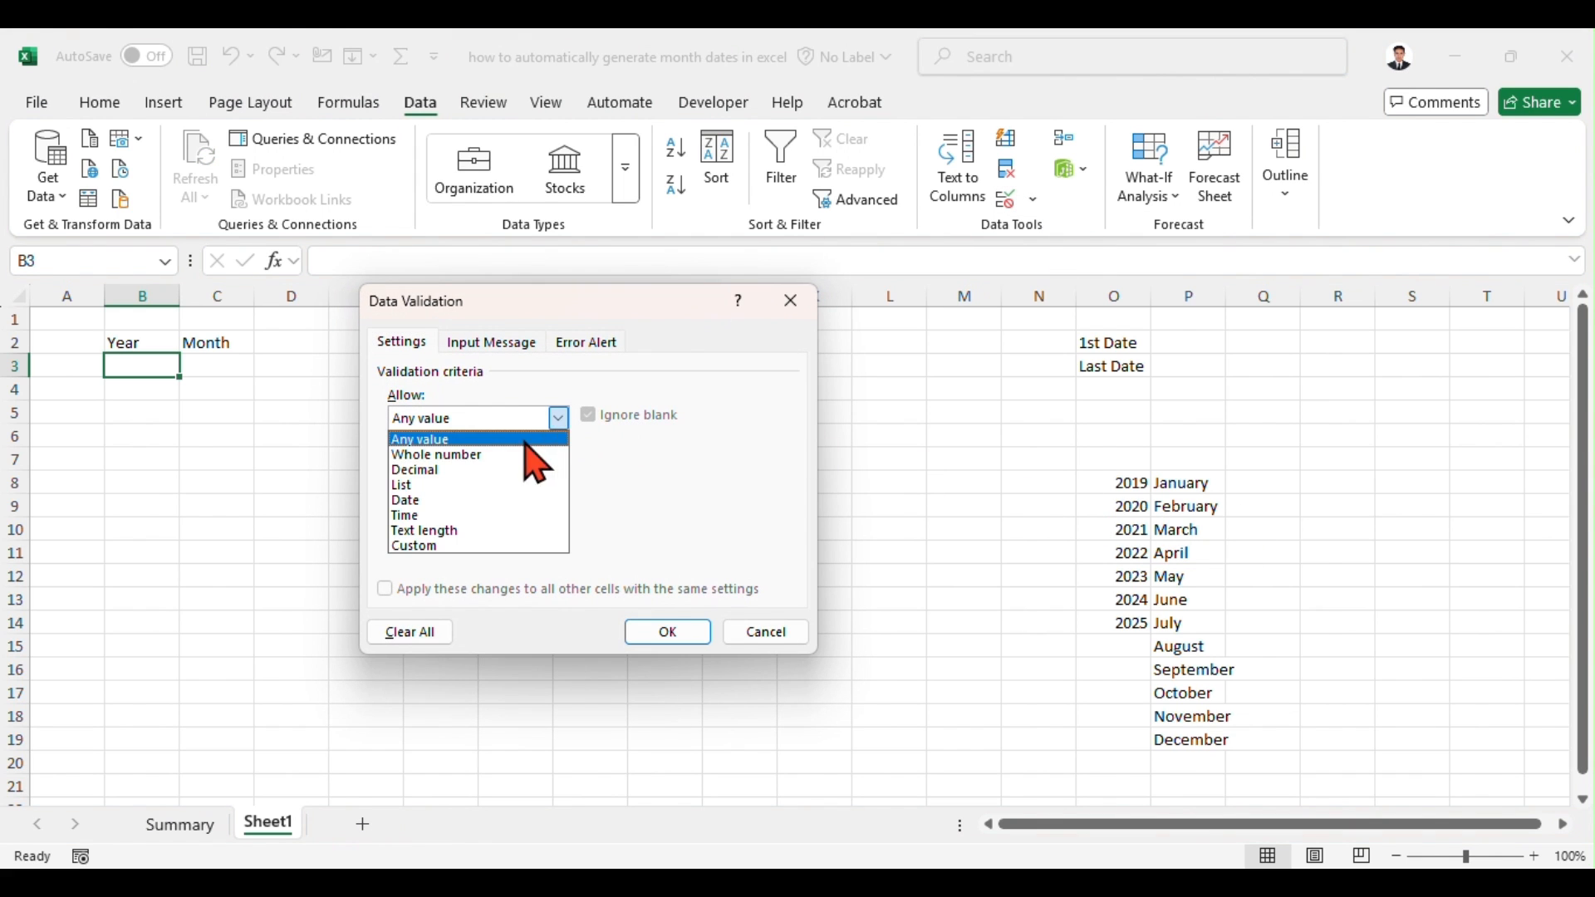
{"action": "left_click", "coordinate": [477, 486]}
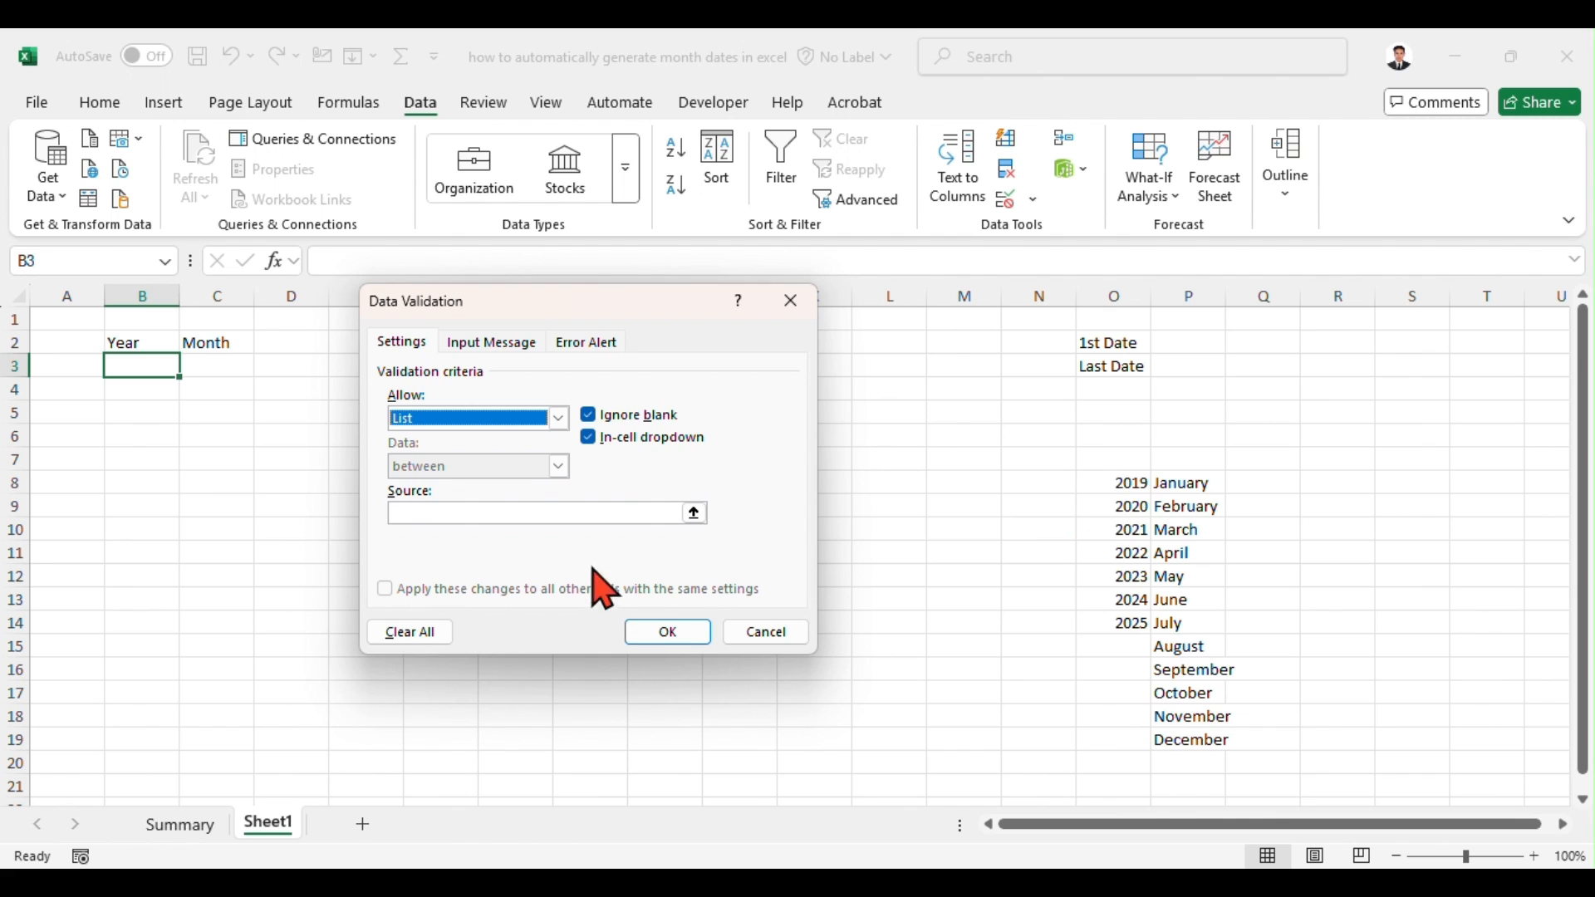
{"action": "left_click", "coordinate": [695, 513]}
{"action": "left_click_drag", "start_coordinate": [1115, 484], "coordinate": [1121, 617]}
{"action": "left_click", "coordinate": [803, 331]}
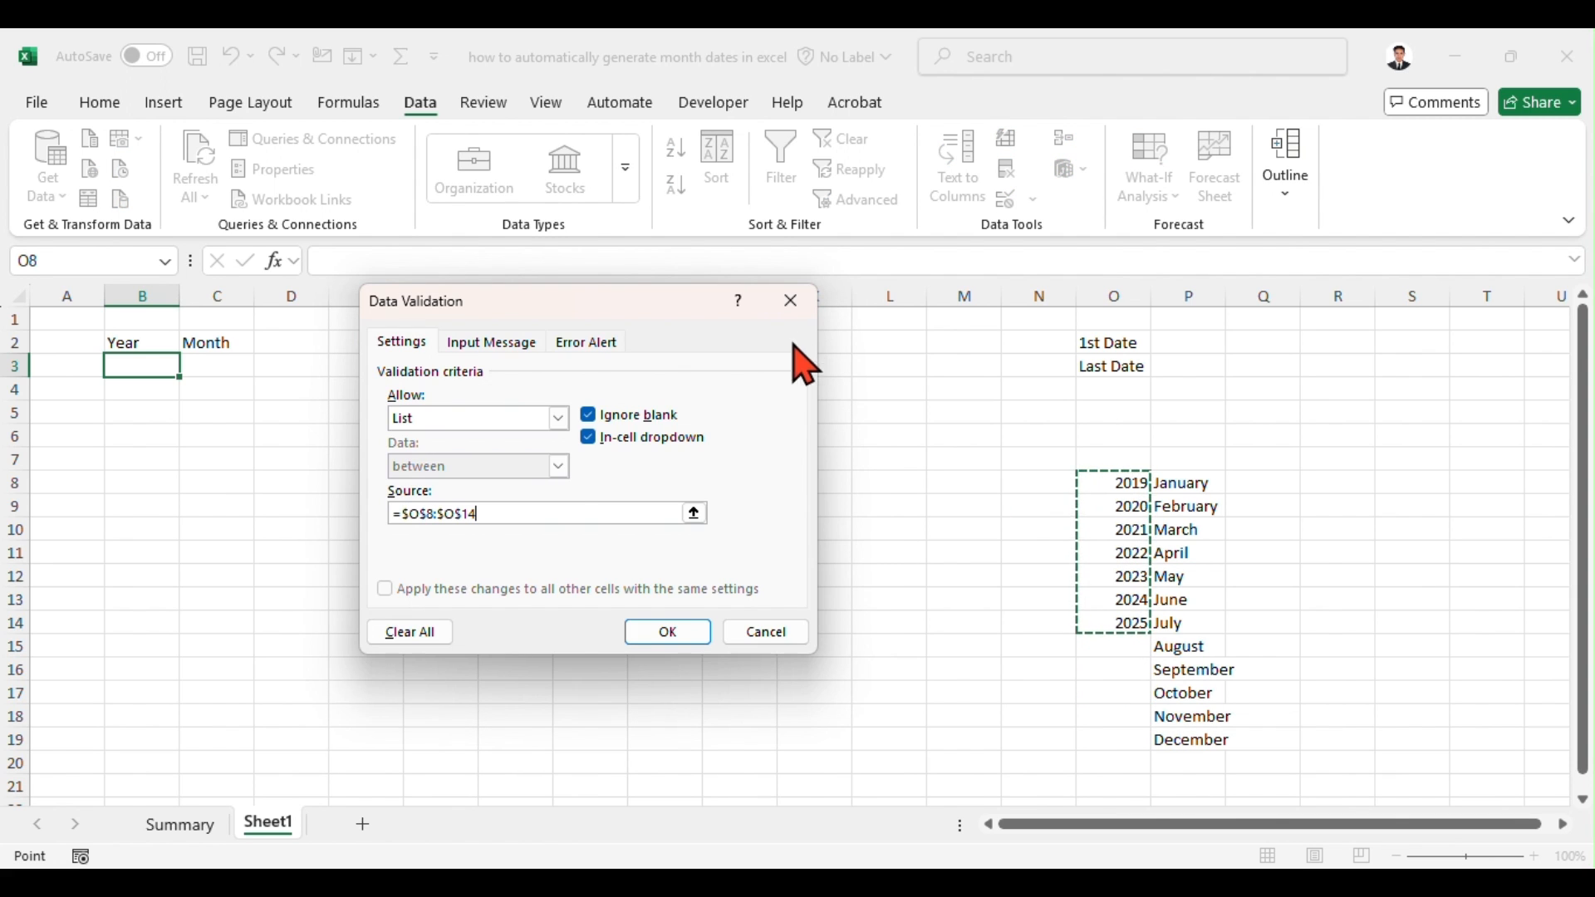
{"action": "left_click", "coordinate": [670, 636]}
Step: Add a data validation list to C3 under Month, using the month names in P8:P19 as its source
{"action": "left_click", "coordinate": [233, 368]}
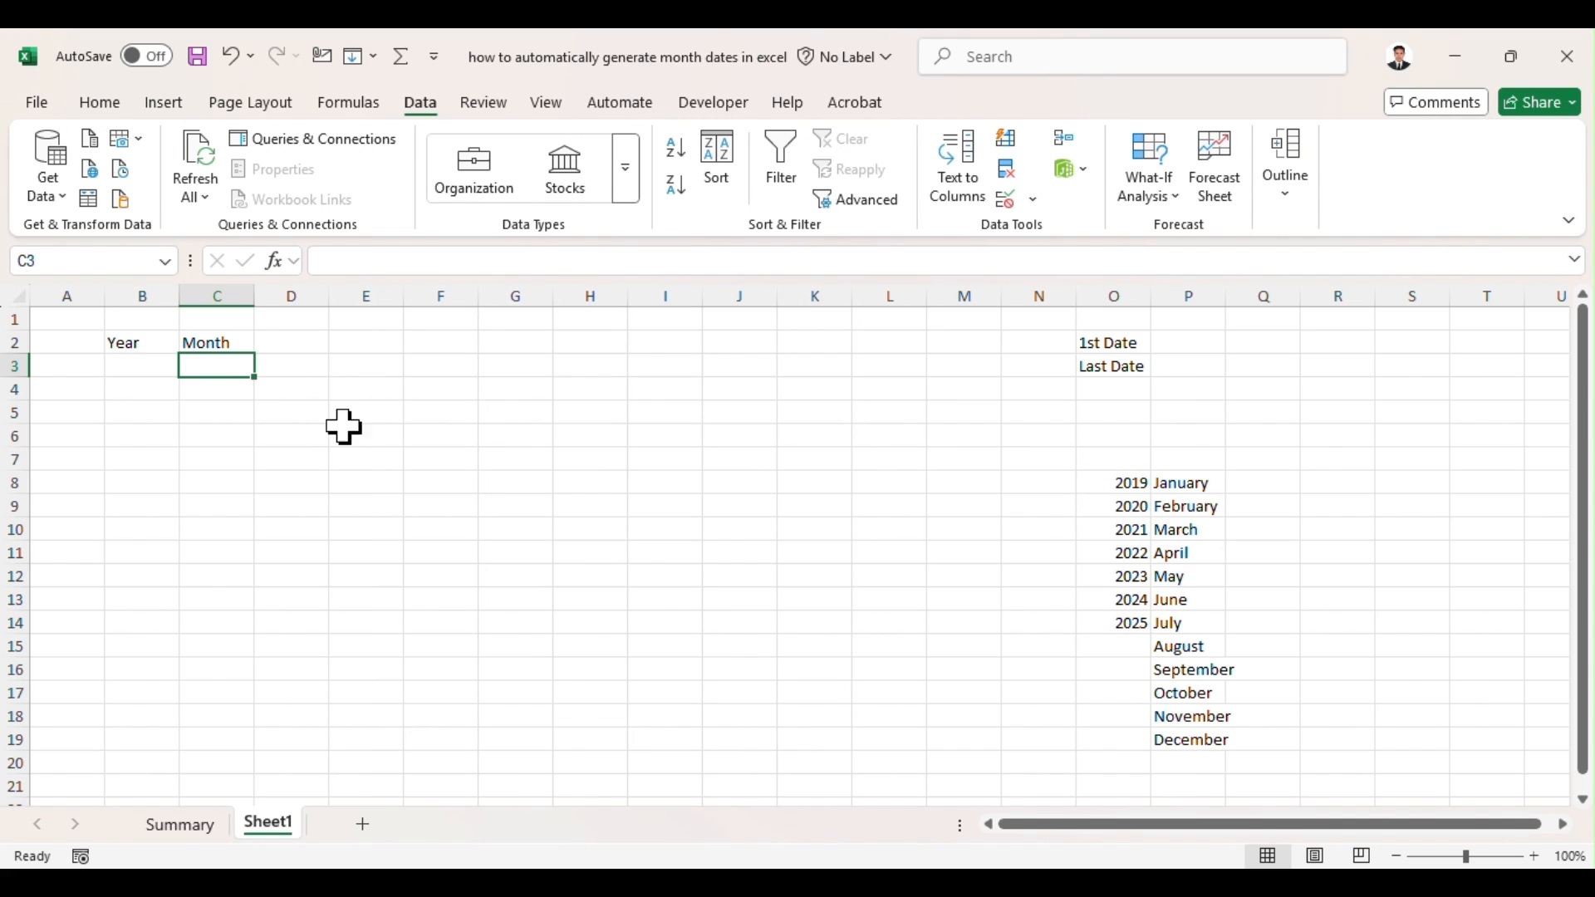
{"action": "left_click", "coordinate": [1033, 203]}
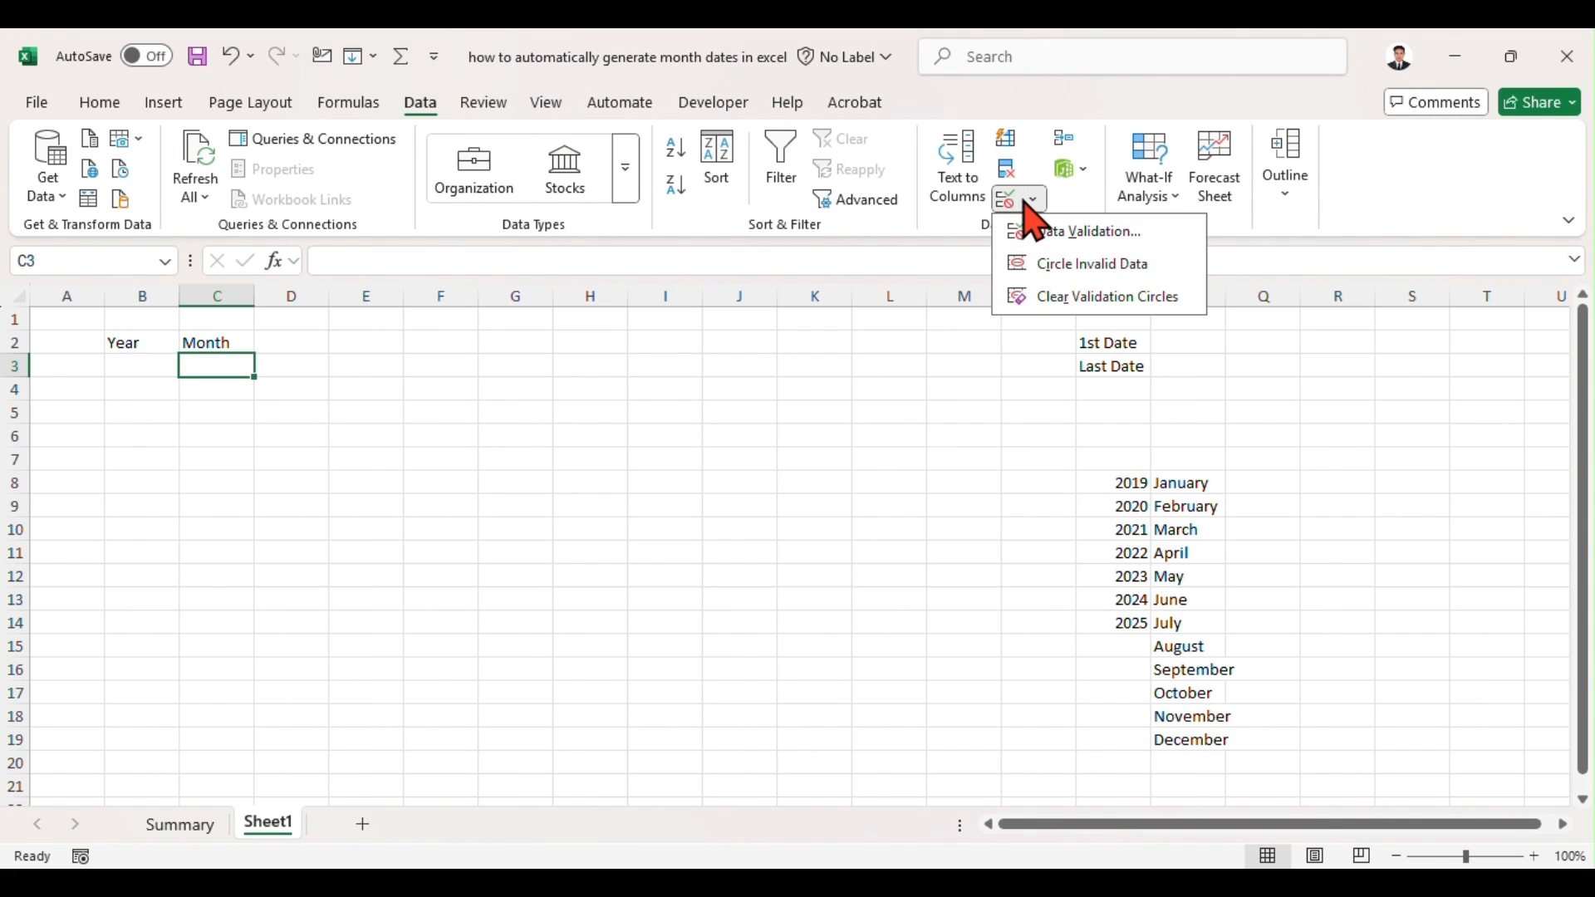
{"action": "left_click", "coordinate": [1084, 229]}
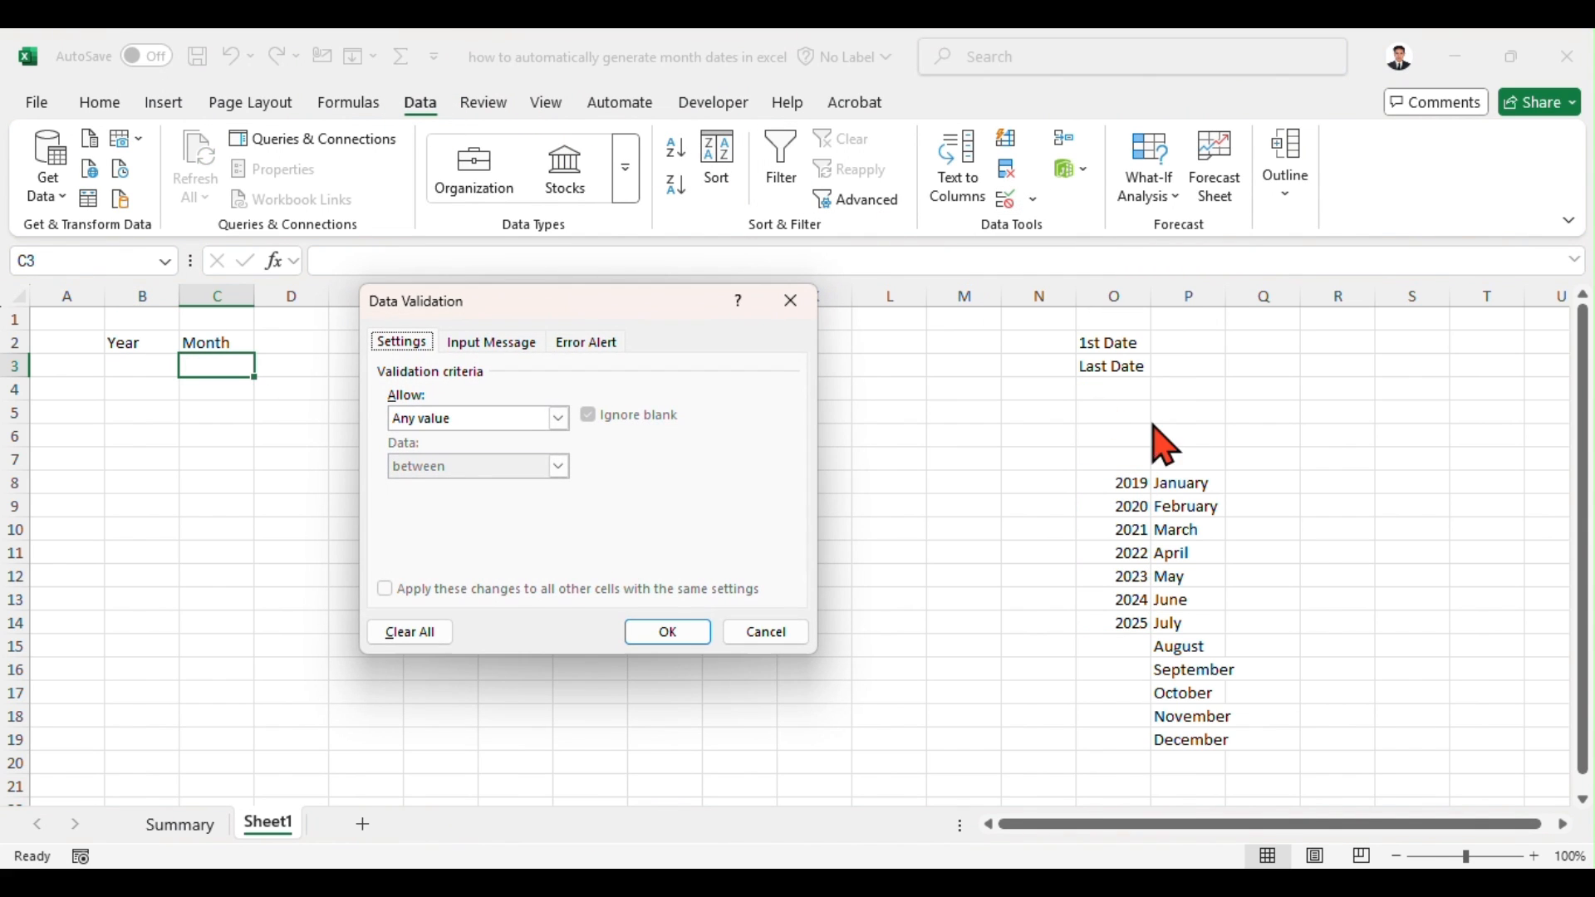
{"action": "left_click", "coordinate": [558, 418]}
{"action": "left_click", "coordinate": [524, 482]}
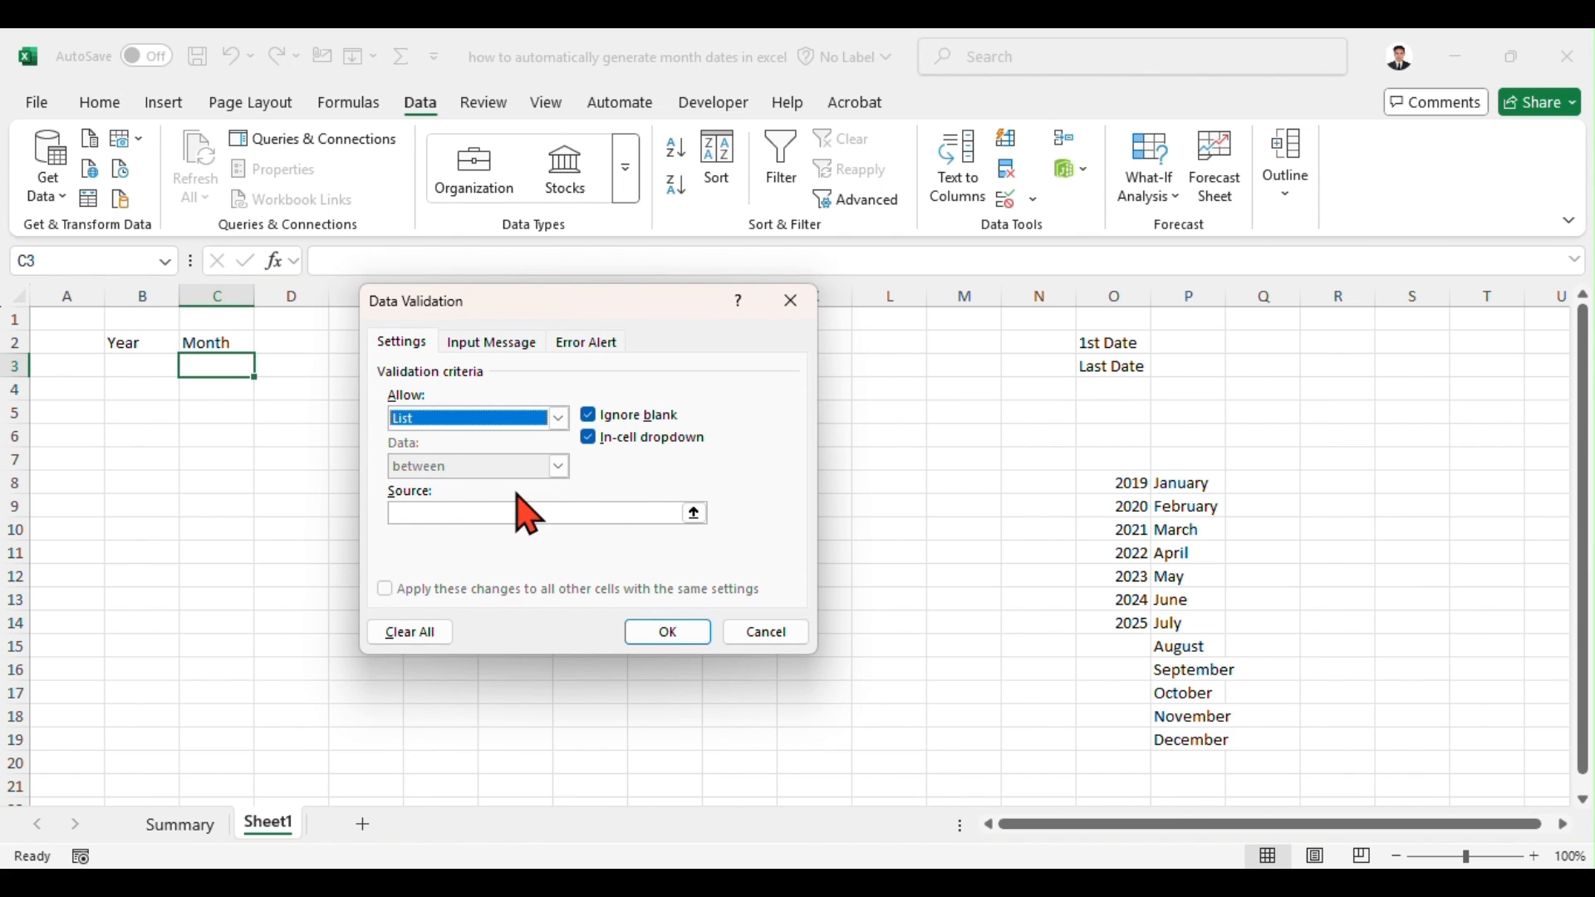
{"action": "left_click", "coordinate": [666, 512]}
{"action": "left_click", "coordinate": [1194, 485]}
{"action": "left_click_drag", "start_coordinate": [1194, 485], "coordinate": [1197, 742]}
{"action": "left_click", "coordinate": [702, 635]}
Step: Enter the heading Date in E2
{"action": "left_click", "coordinate": [388, 341]}
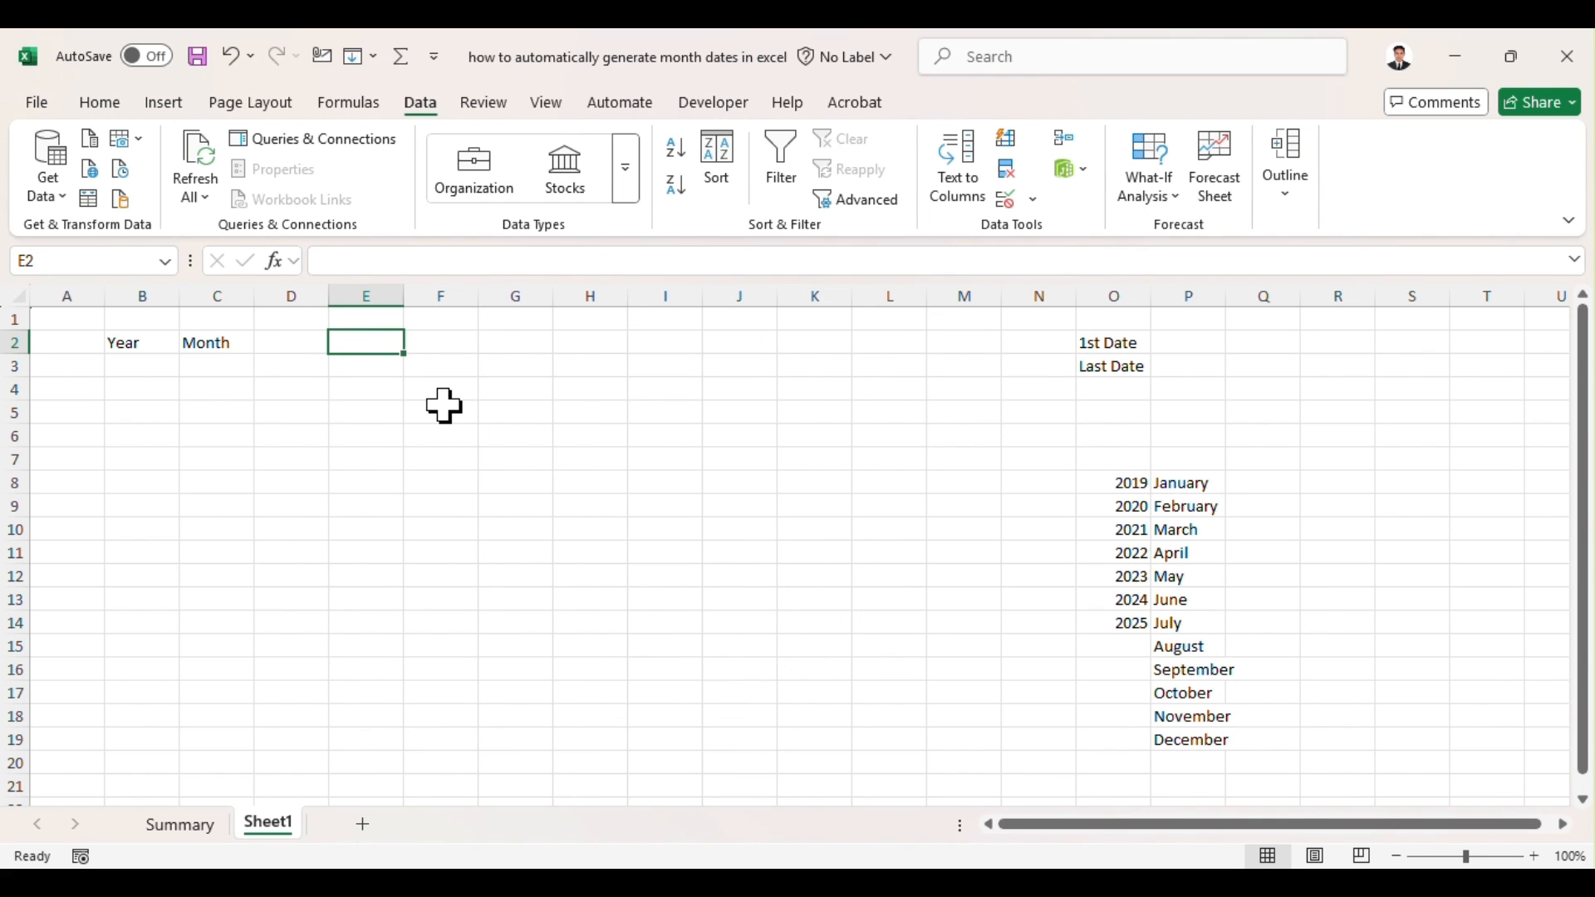
{"action": "key", "text": "Return"}
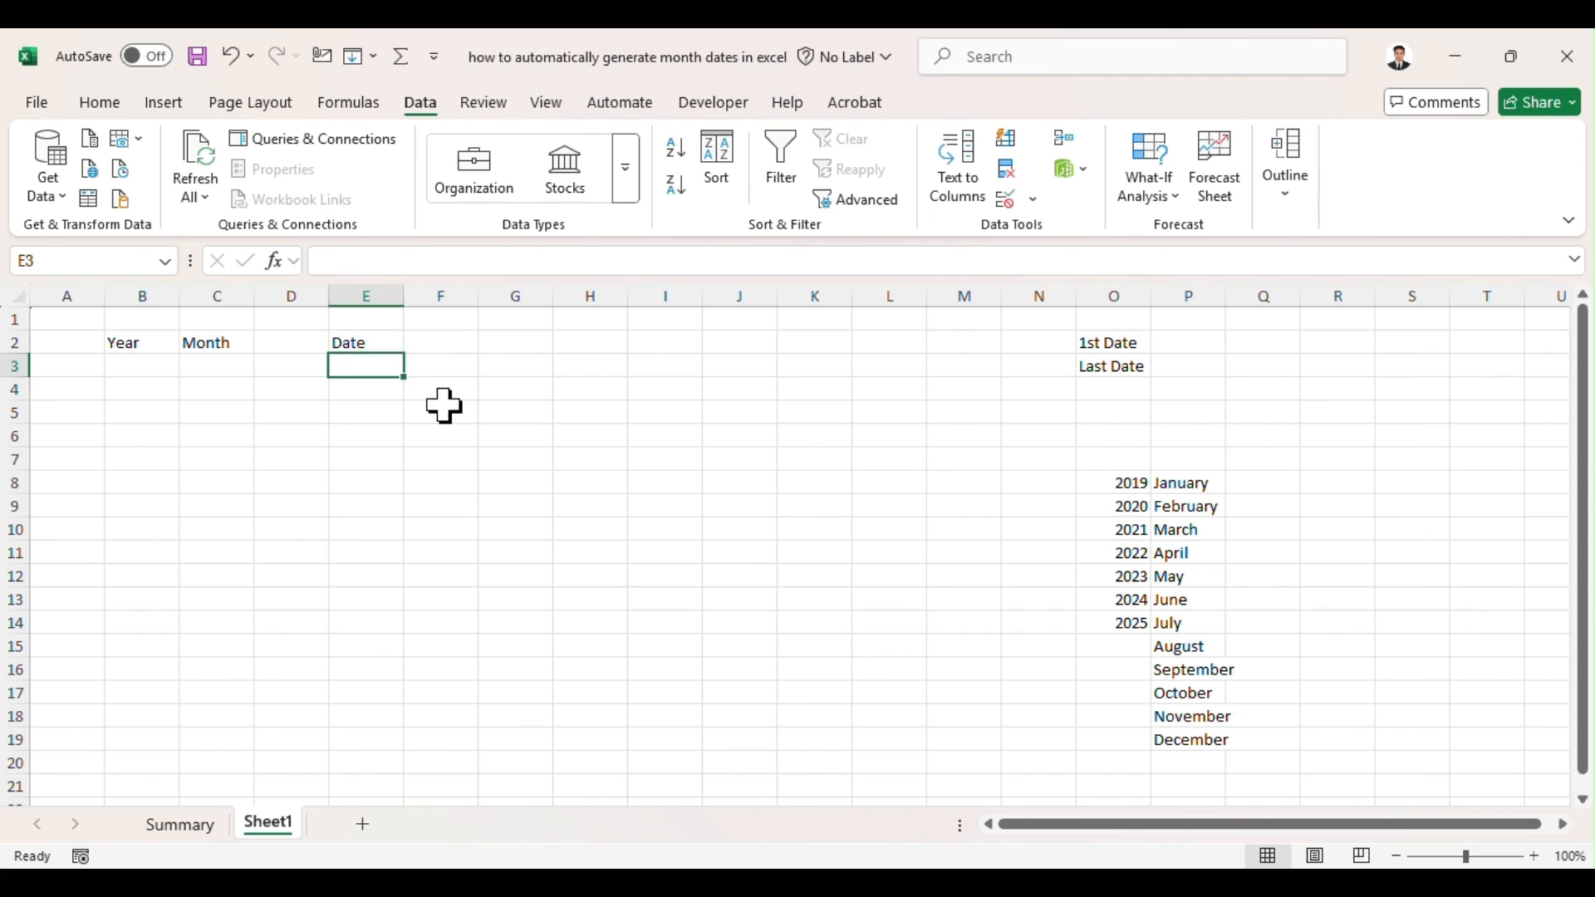
{"action": "left_click", "coordinate": [593, 389]}
Step: Fill the Year, Month and Date heading cells with yellow and open the year list in B3
{"action": "left_click_drag", "start_coordinate": [118, 341], "coordinate": [217, 338]}
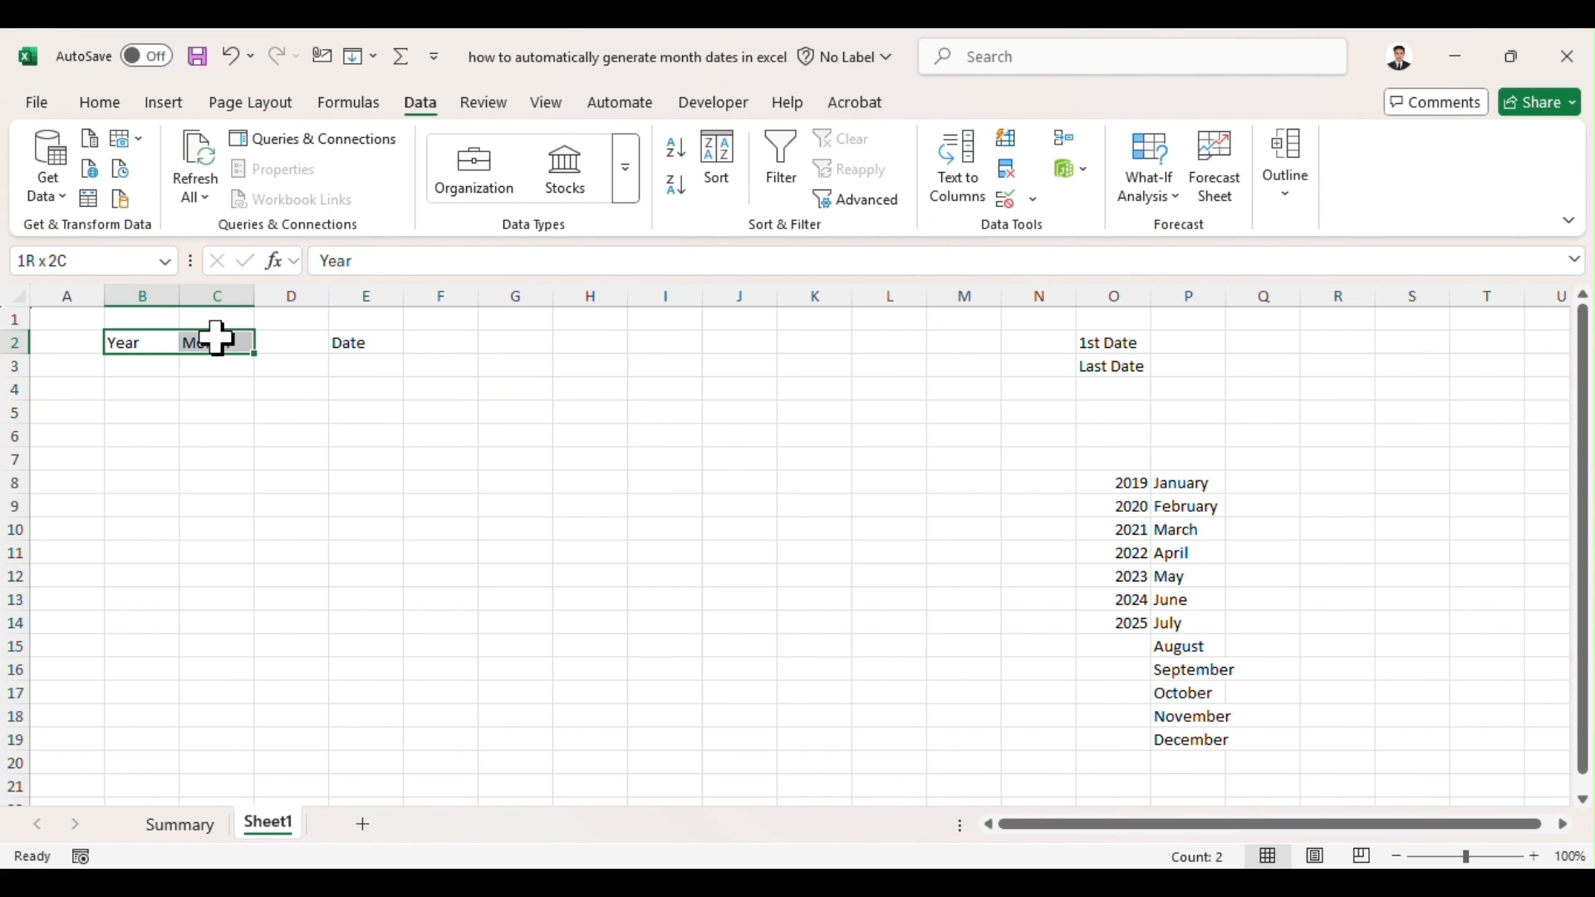
{"action": "left_click", "coordinate": [100, 104]}
{"action": "left_click", "coordinate": [216, 198]}
{"action": "left_click", "coordinate": [363, 342]}
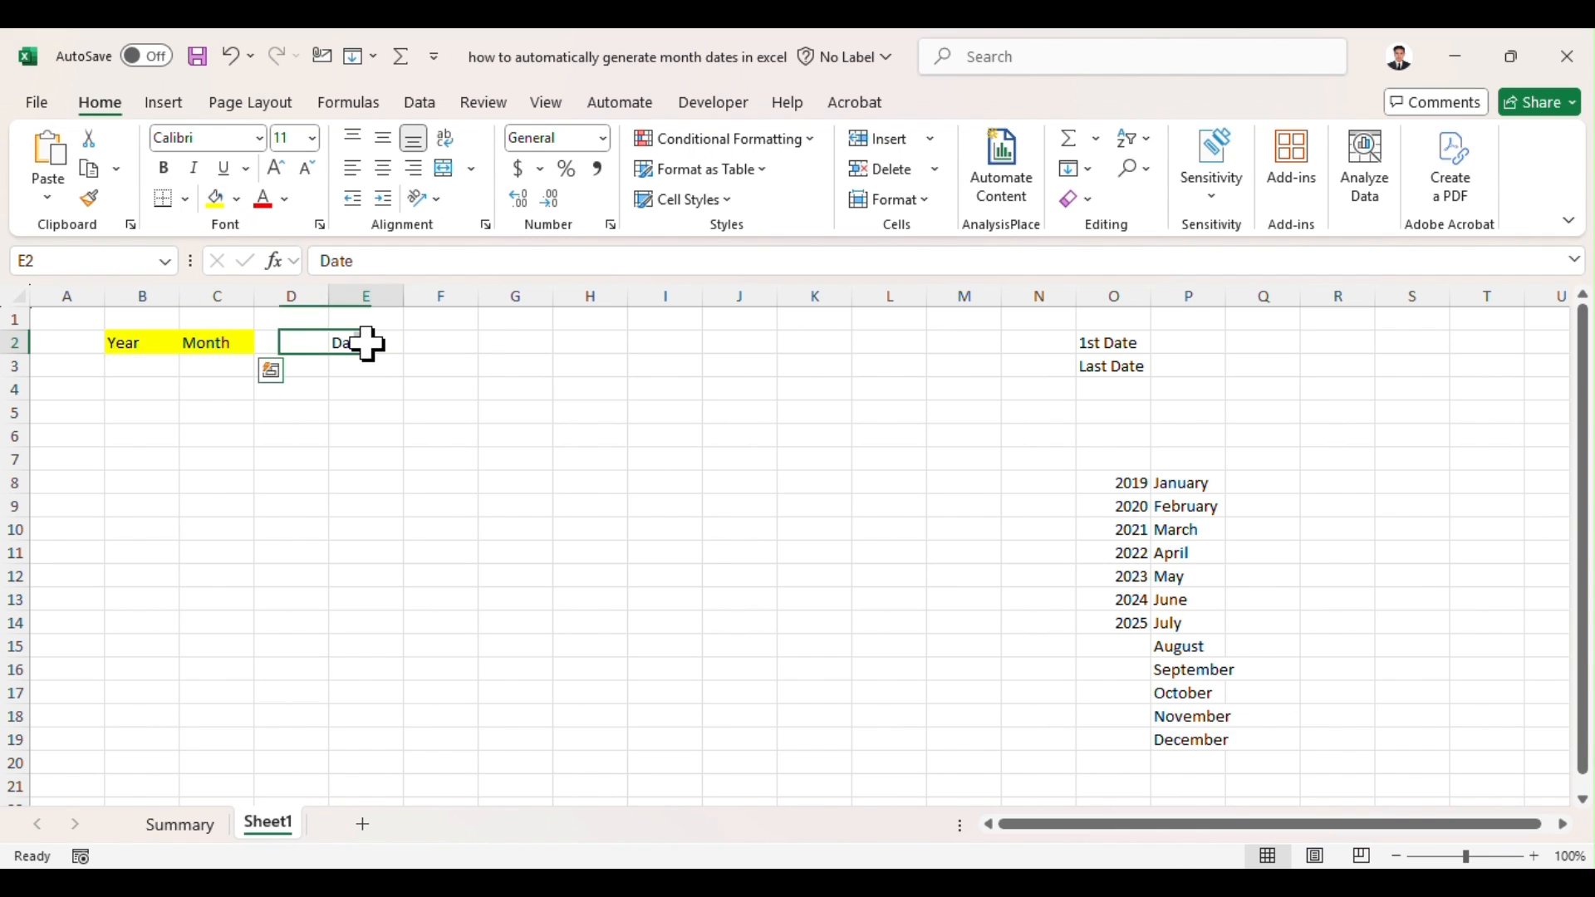
{"action": "left_click", "coordinate": [216, 199]}
{"action": "left_click", "coordinate": [154, 374]}
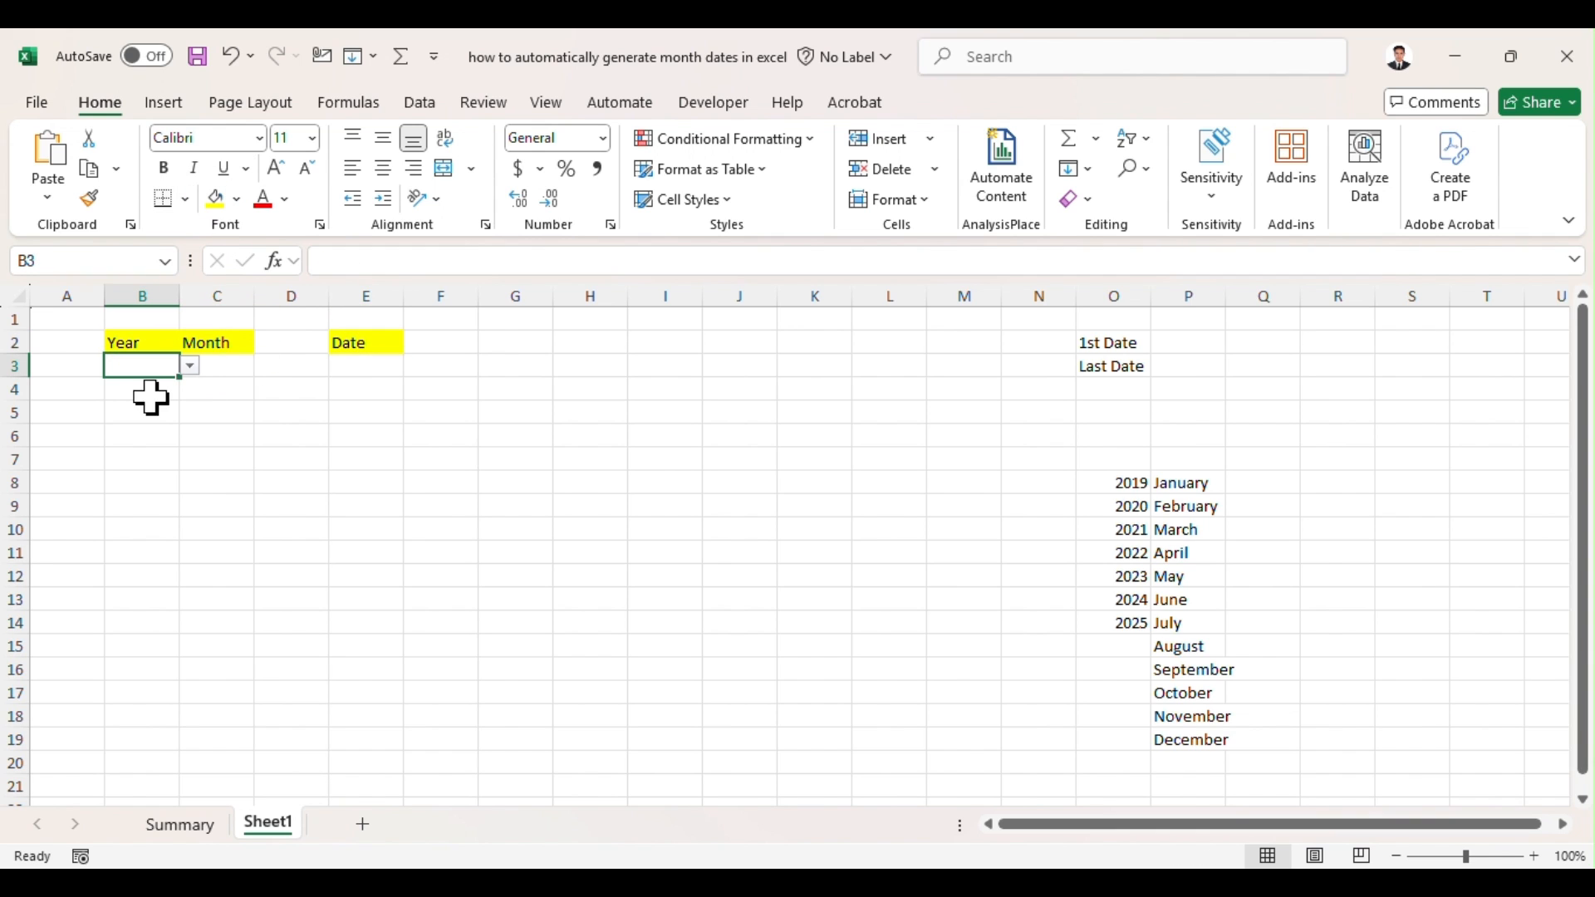
{"action": "left_click", "coordinate": [190, 367]}
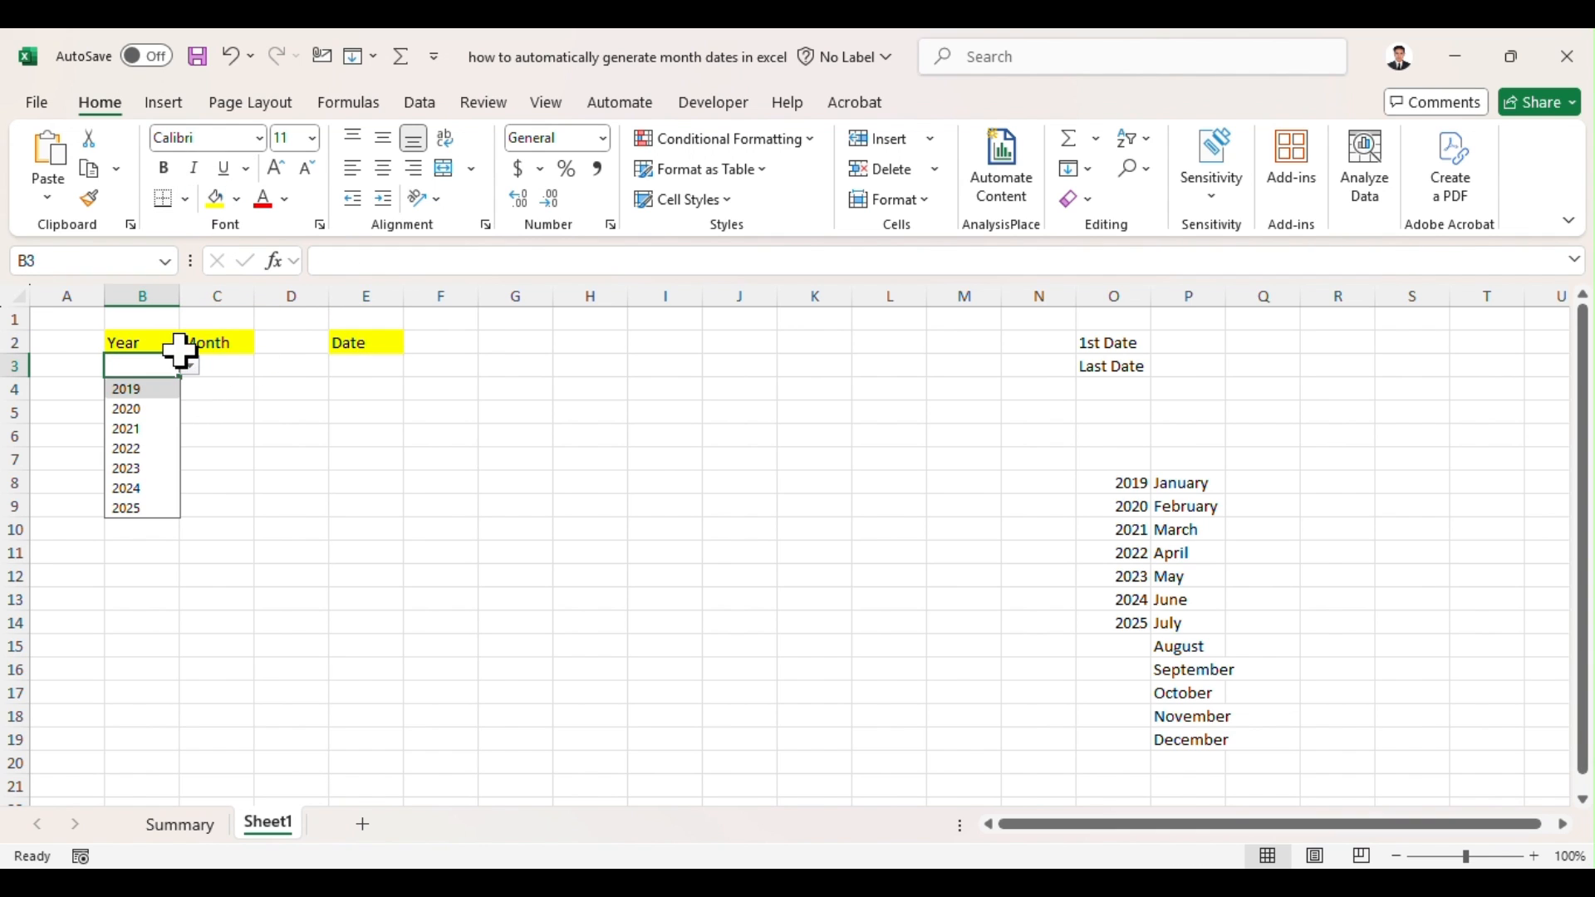
Step: Set the font of the entire sheet to Times New Roman at size 16
{"action": "left_click", "coordinate": [20, 297]}
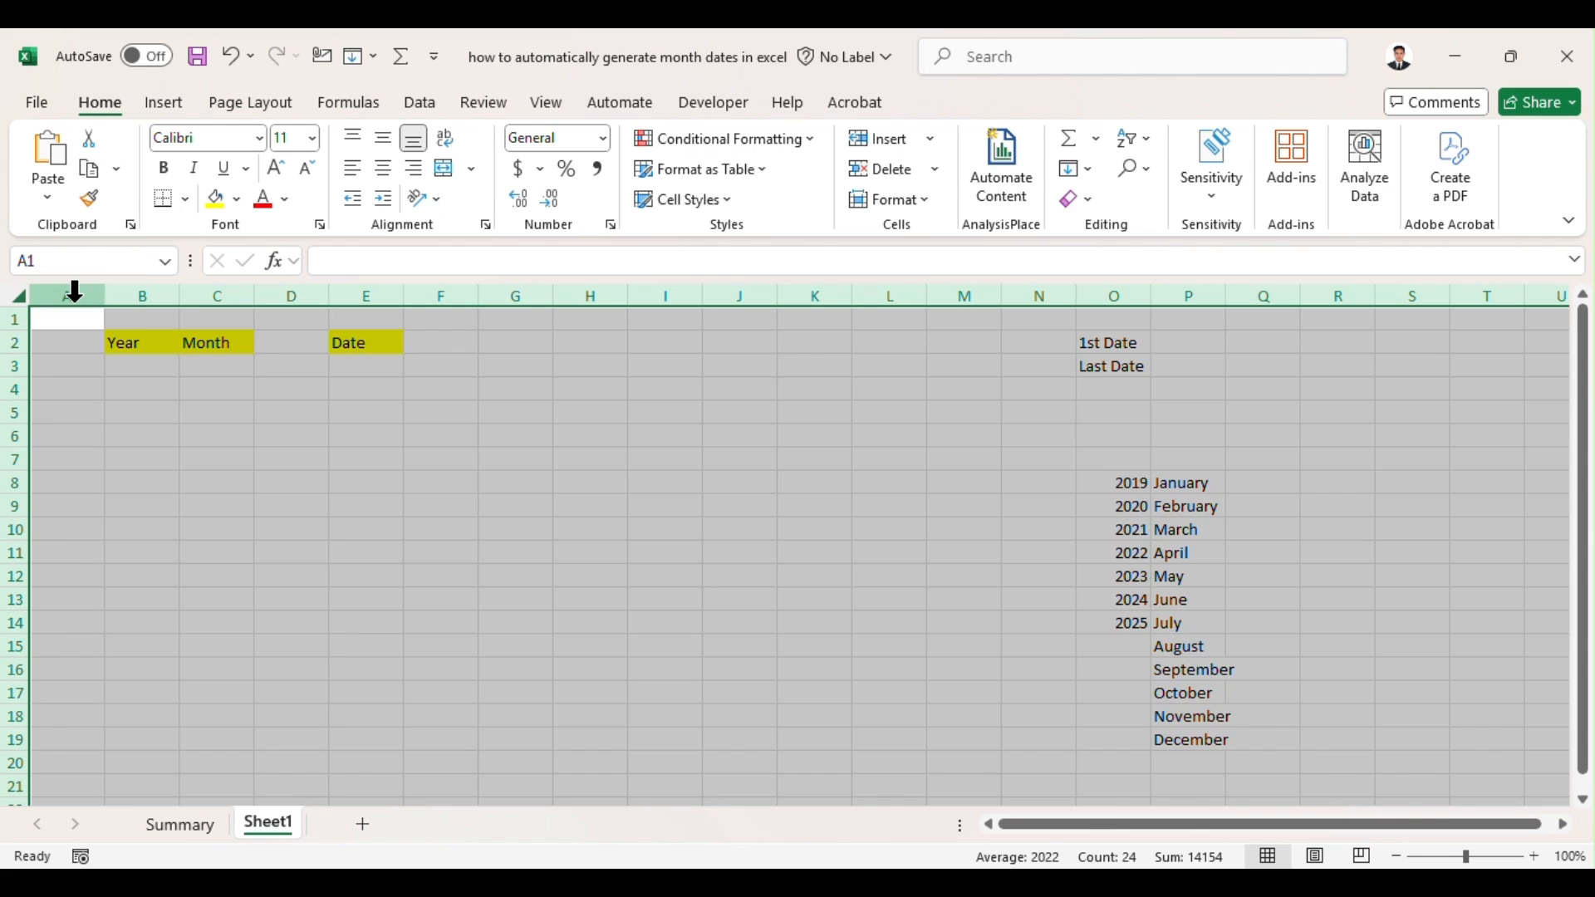
{"action": "left_click", "coordinate": [260, 138]}
{"action": "type", "text": "Times"}
{"action": "key", "text": "Return"}
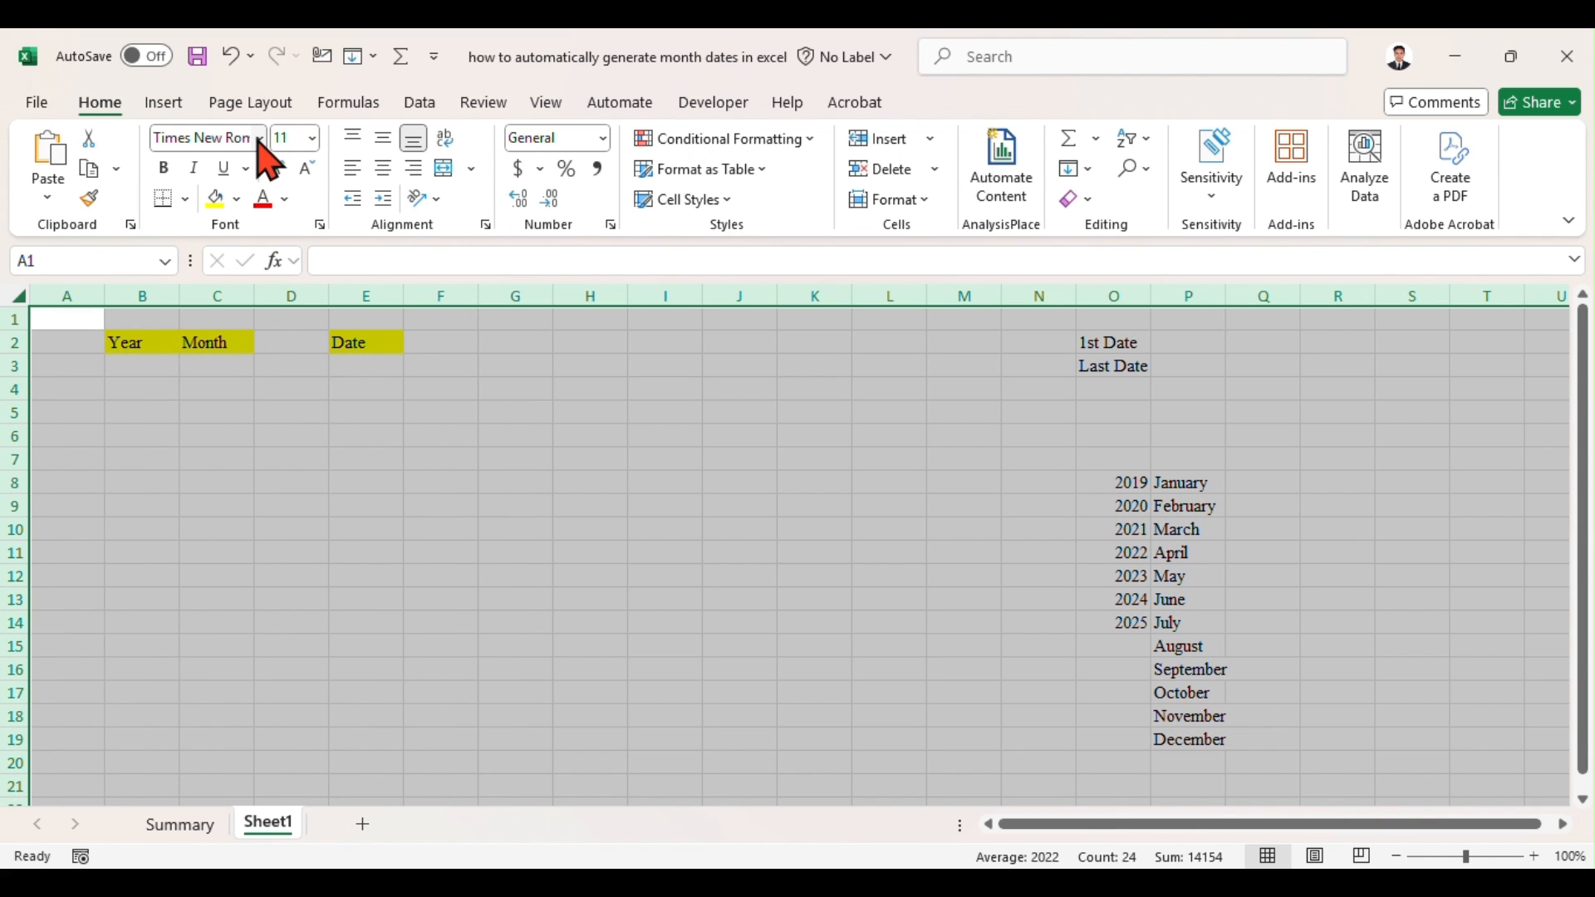
{"action": "left_click", "coordinate": [313, 138]}
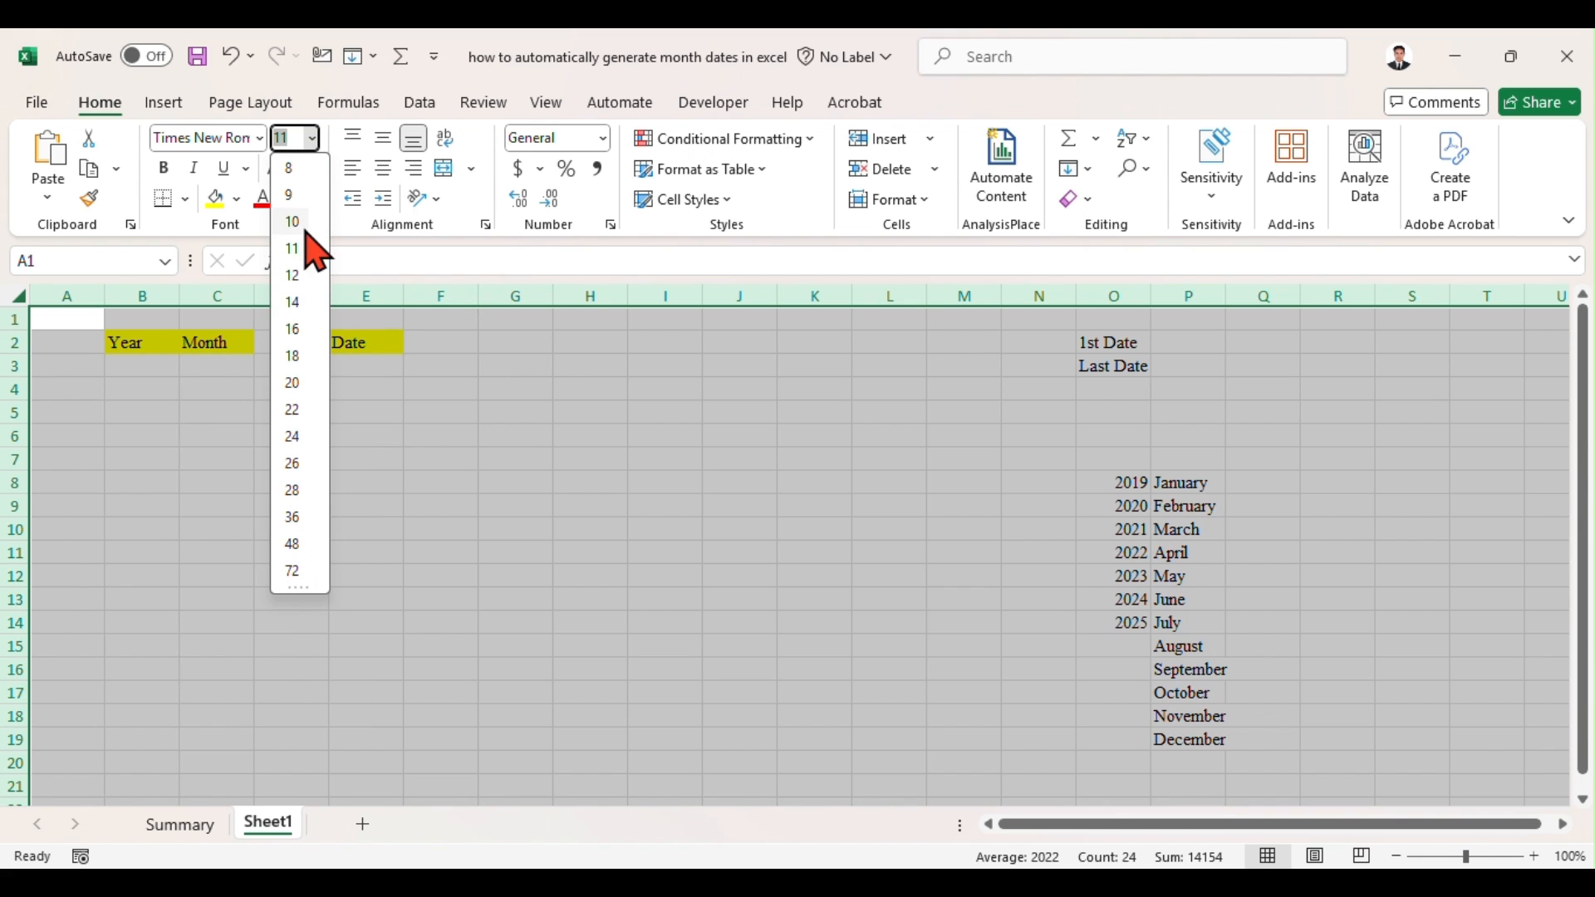
{"action": "left_click", "coordinate": [298, 330]}
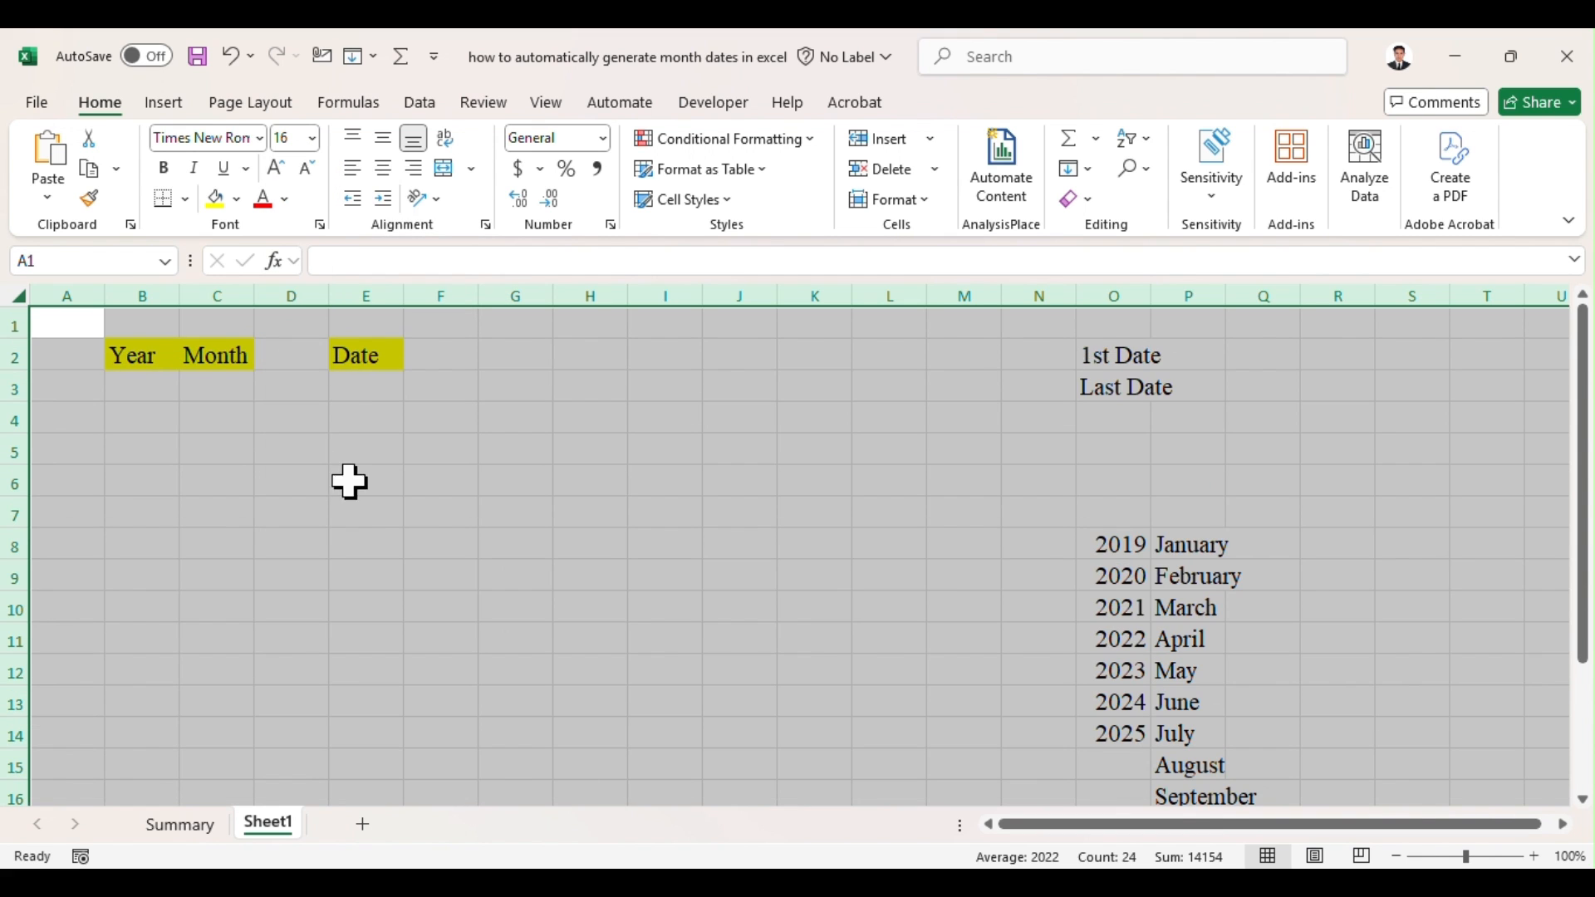
{"action": "left_click", "coordinate": [461, 550]}
Step: Autofit all column widths on the sheet and make the headings in B2:E2 bold
{"action": "left_click", "coordinate": [18, 293]}
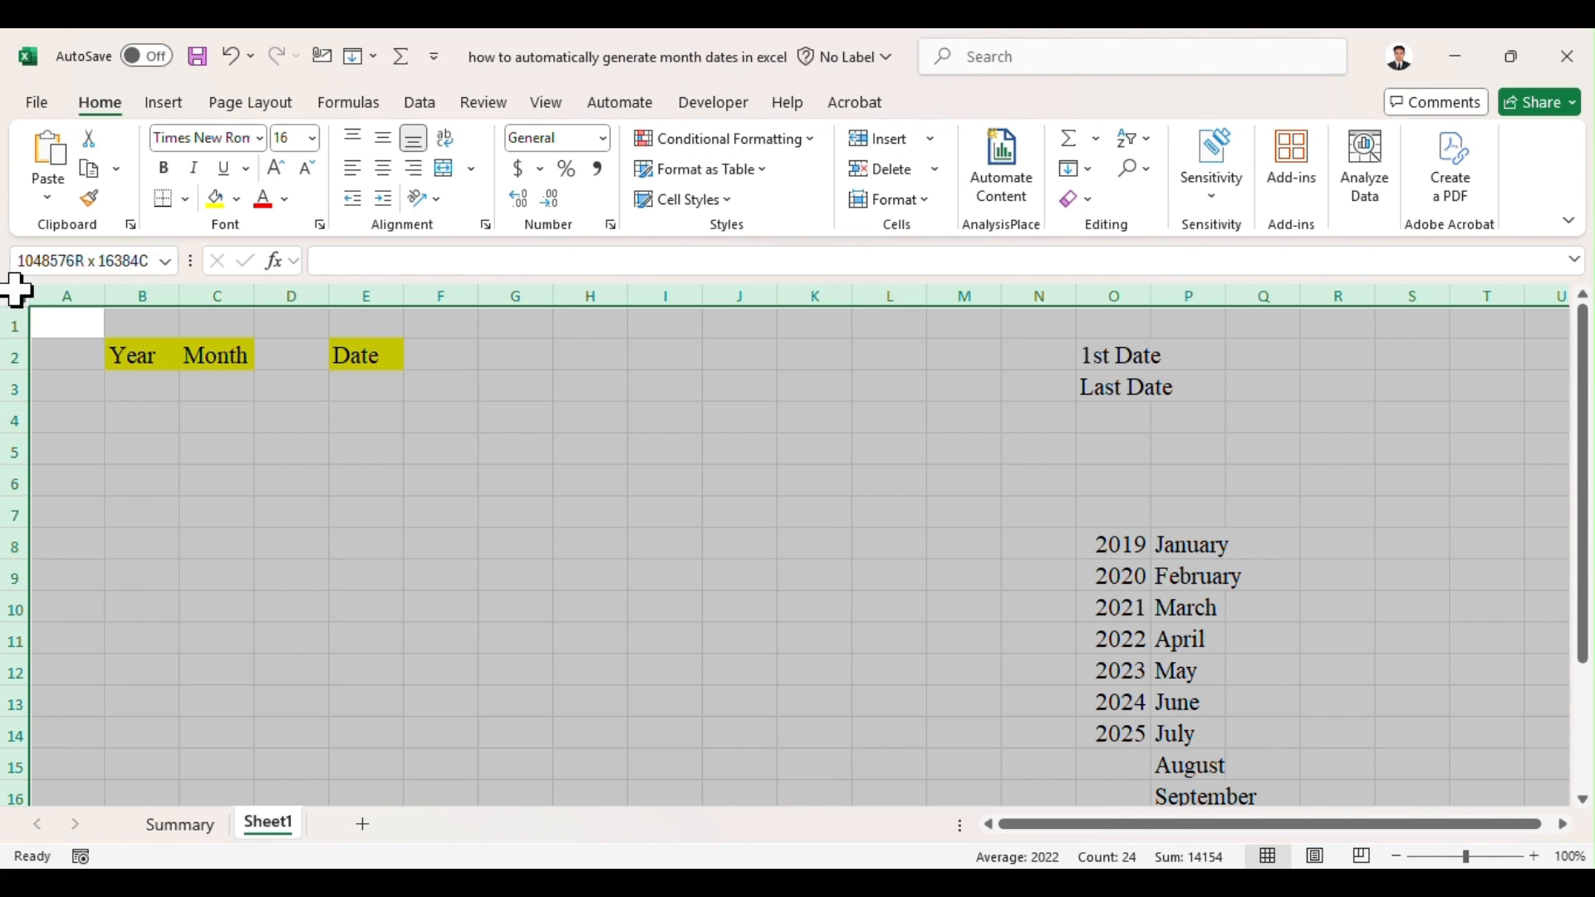
{"action": "double_click", "coordinate": [179, 297]}
{"action": "left_click_drag", "start_coordinate": [146, 348], "coordinate": [345, 349]}
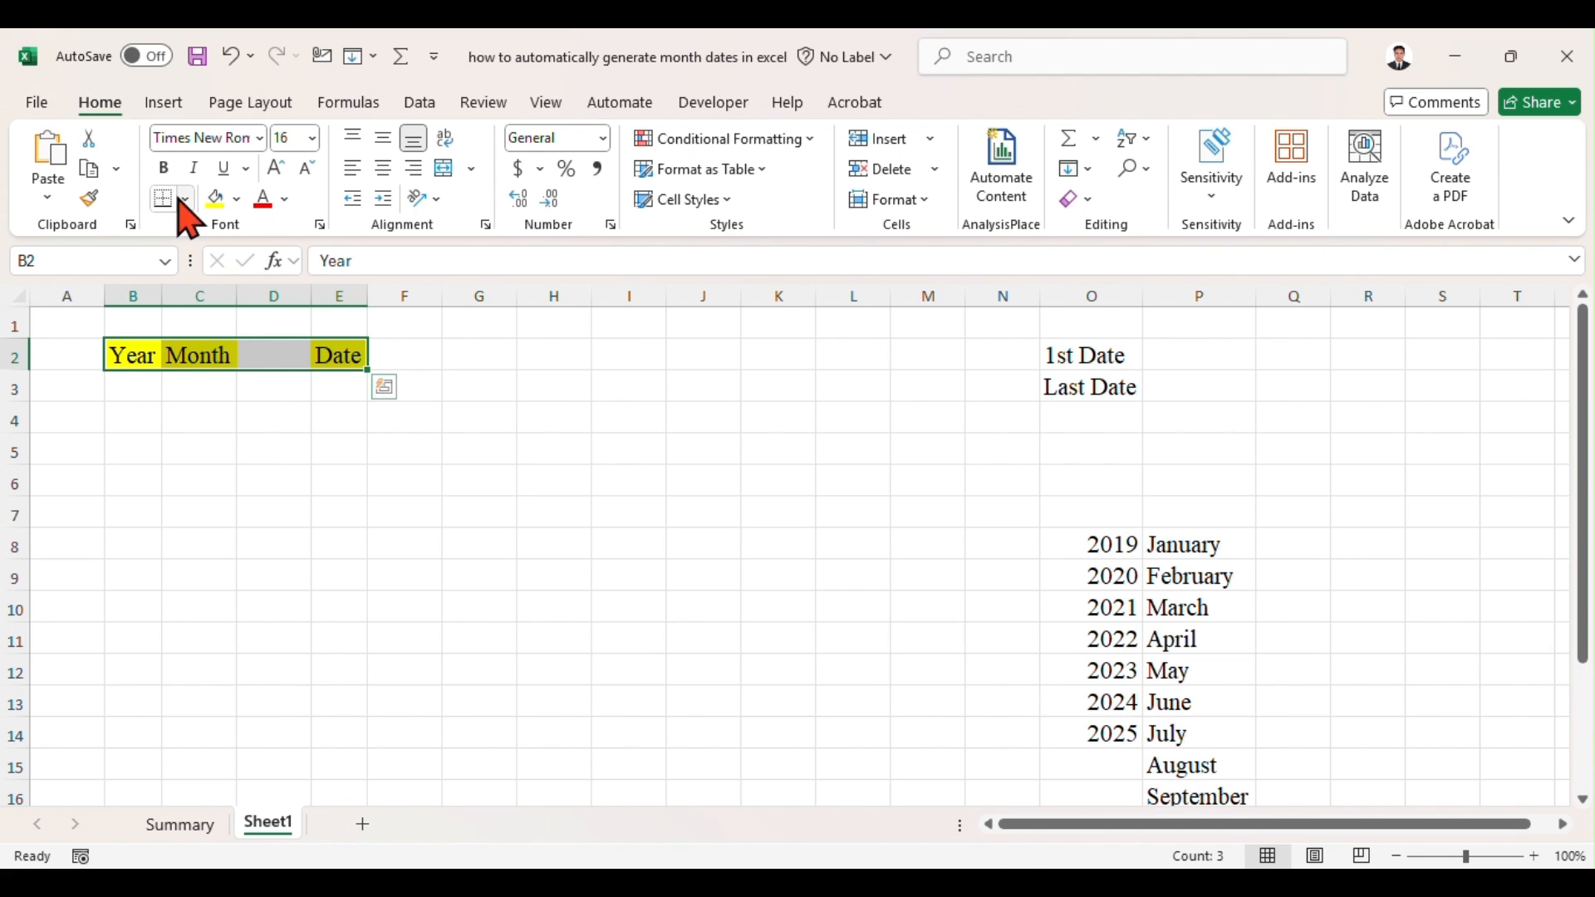
{"action": "left_click", "coordinate": [164, 168]}
{"action": "left_click", "coordinate": [210, 509]}
Step: Choose 2024 from the year list in B3 and autofit the width of column B
{"action": "left_click", "coordinate": [131, 386]}
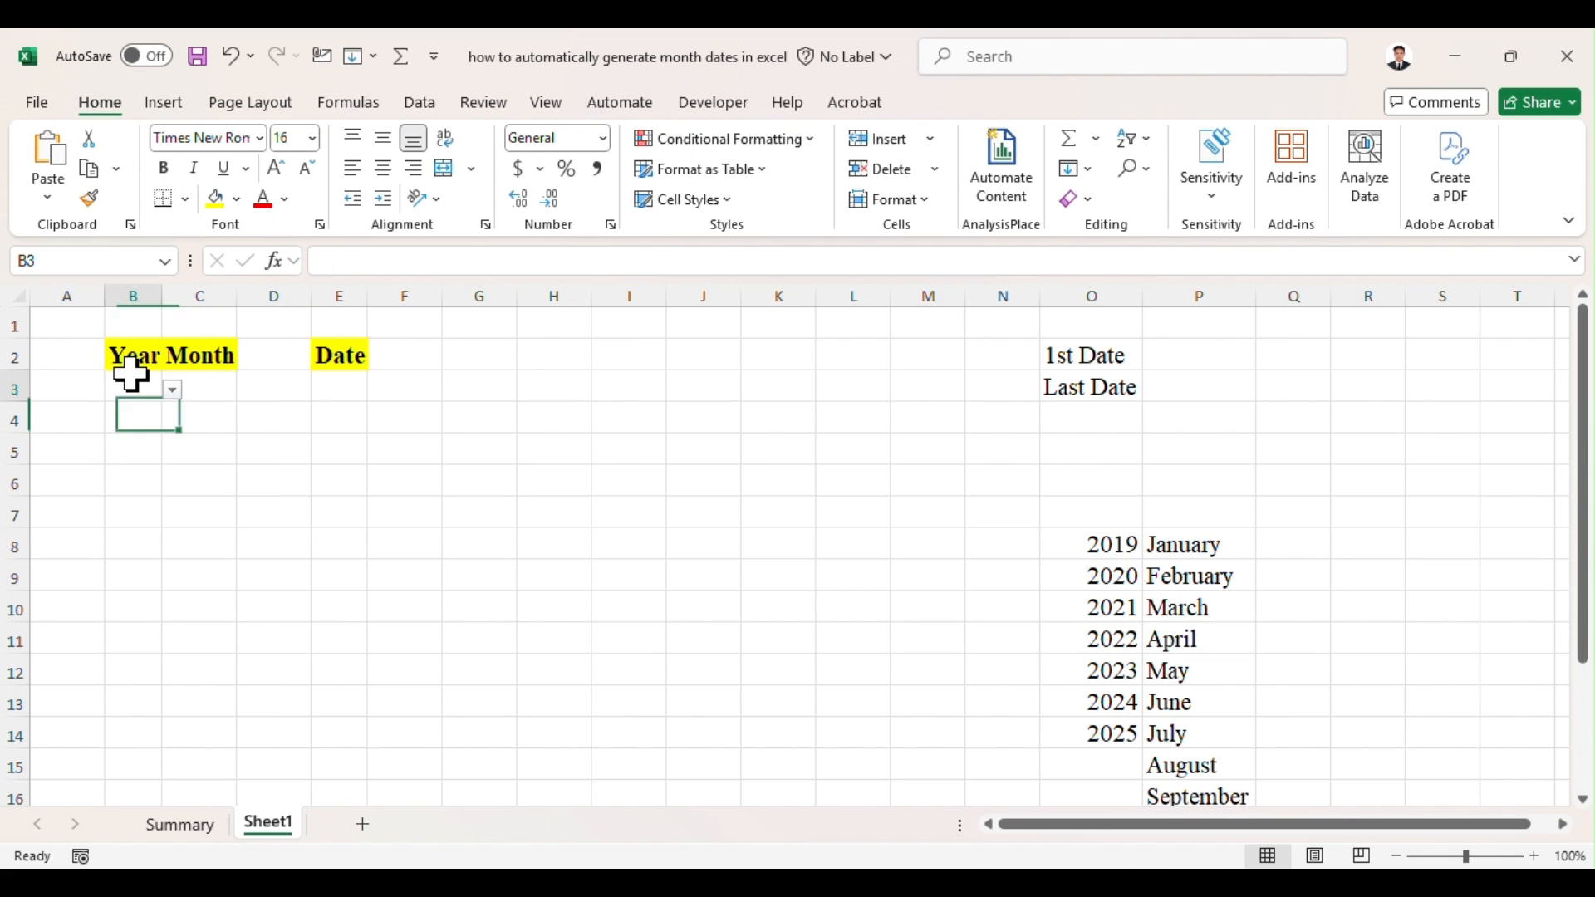
{"action": "left_click", "coordinate": [171, 389]}
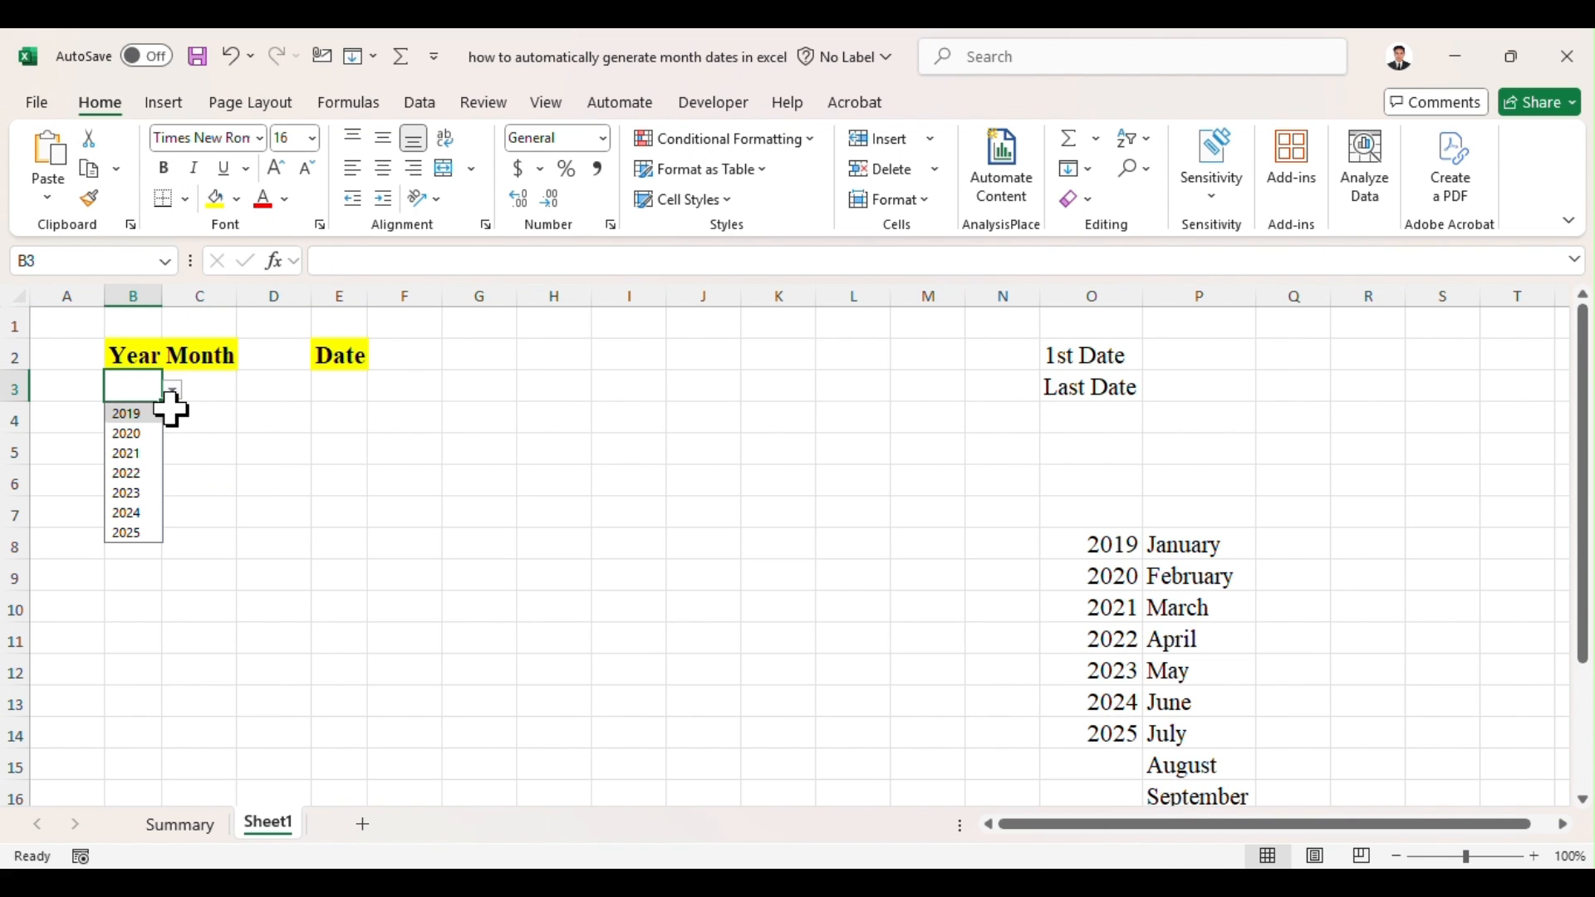
{"action": "left_click", "coordinate": [143, 511]}
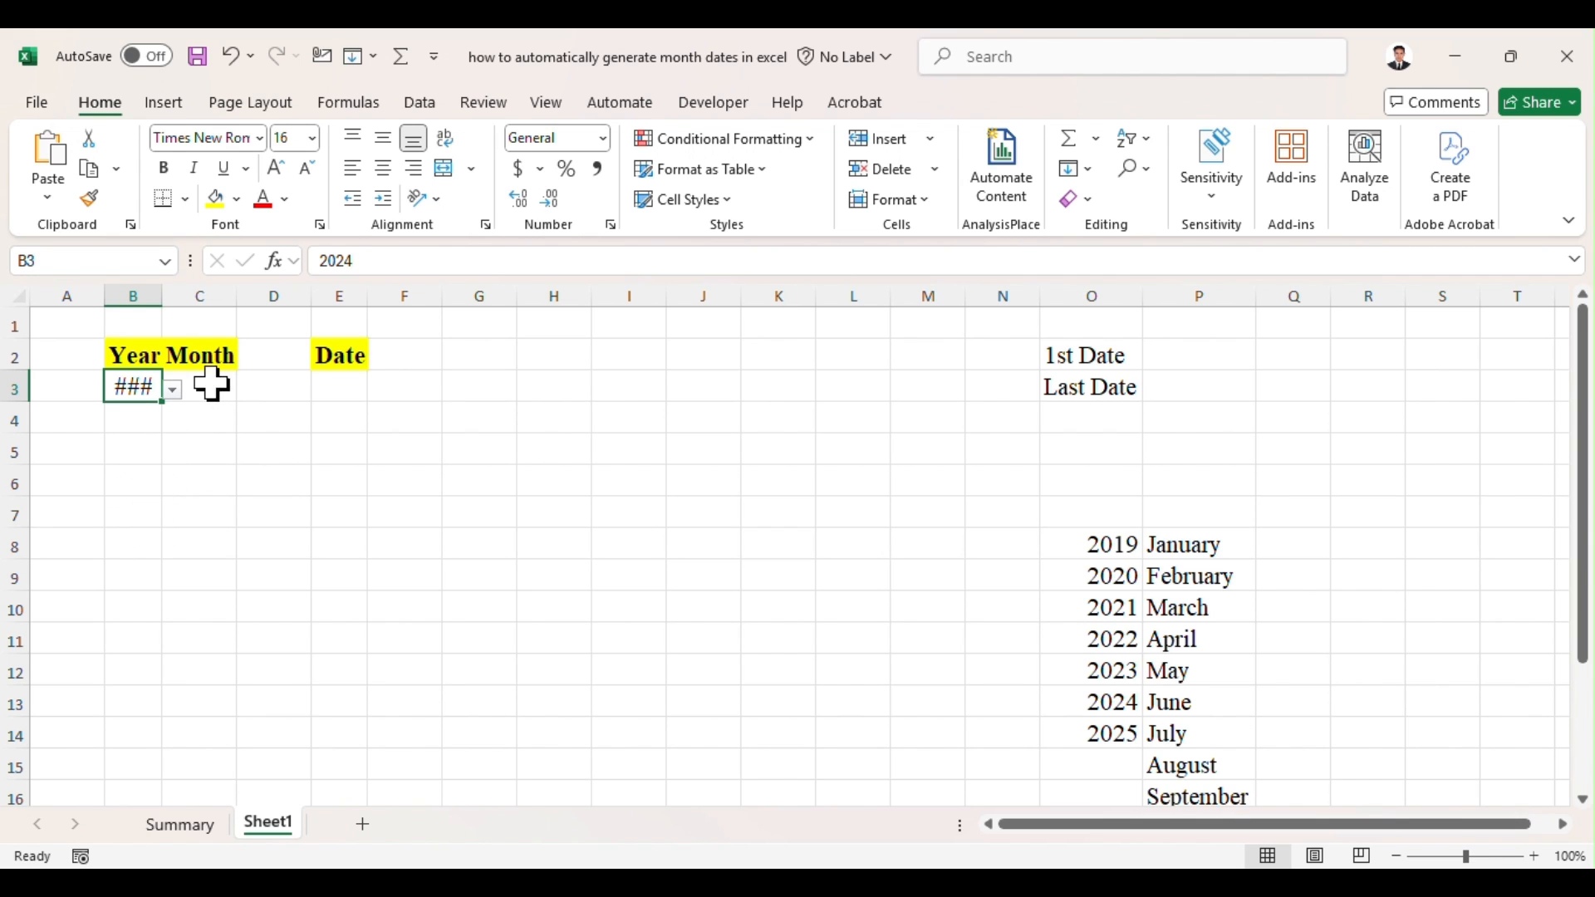
{"action": "double_click", "coordinate": [155, 293]}
Step: Choose March from the month list in C3 and autofit the width of column C
{"action": "left_click", "coordinate": [226, 389]}
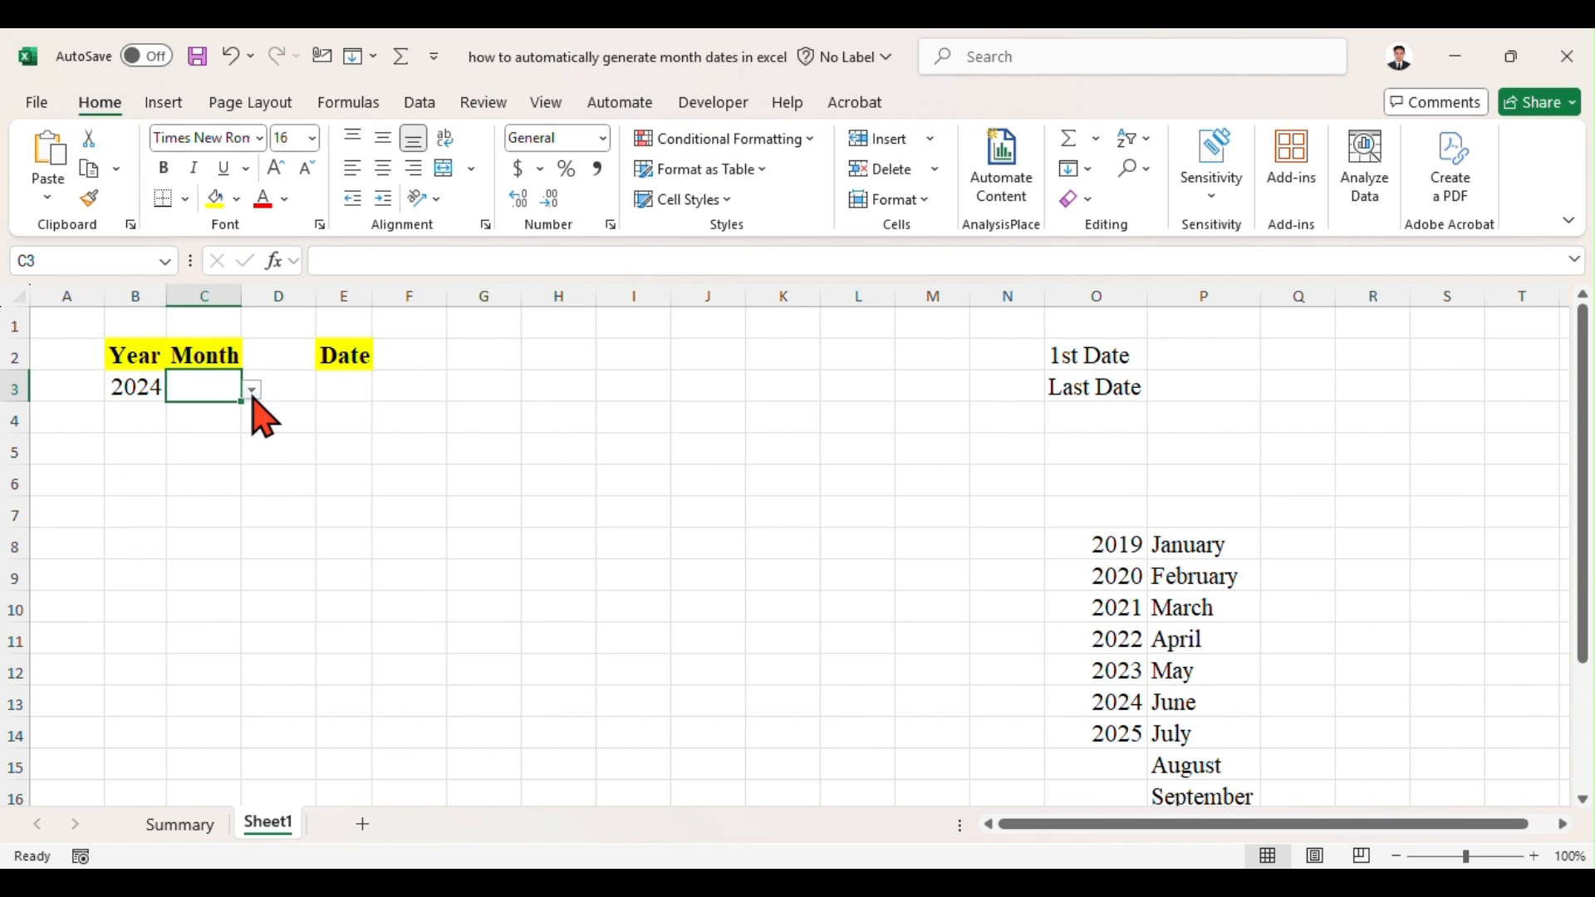
{"action": "left_click", "coordinate": [251, 390]}
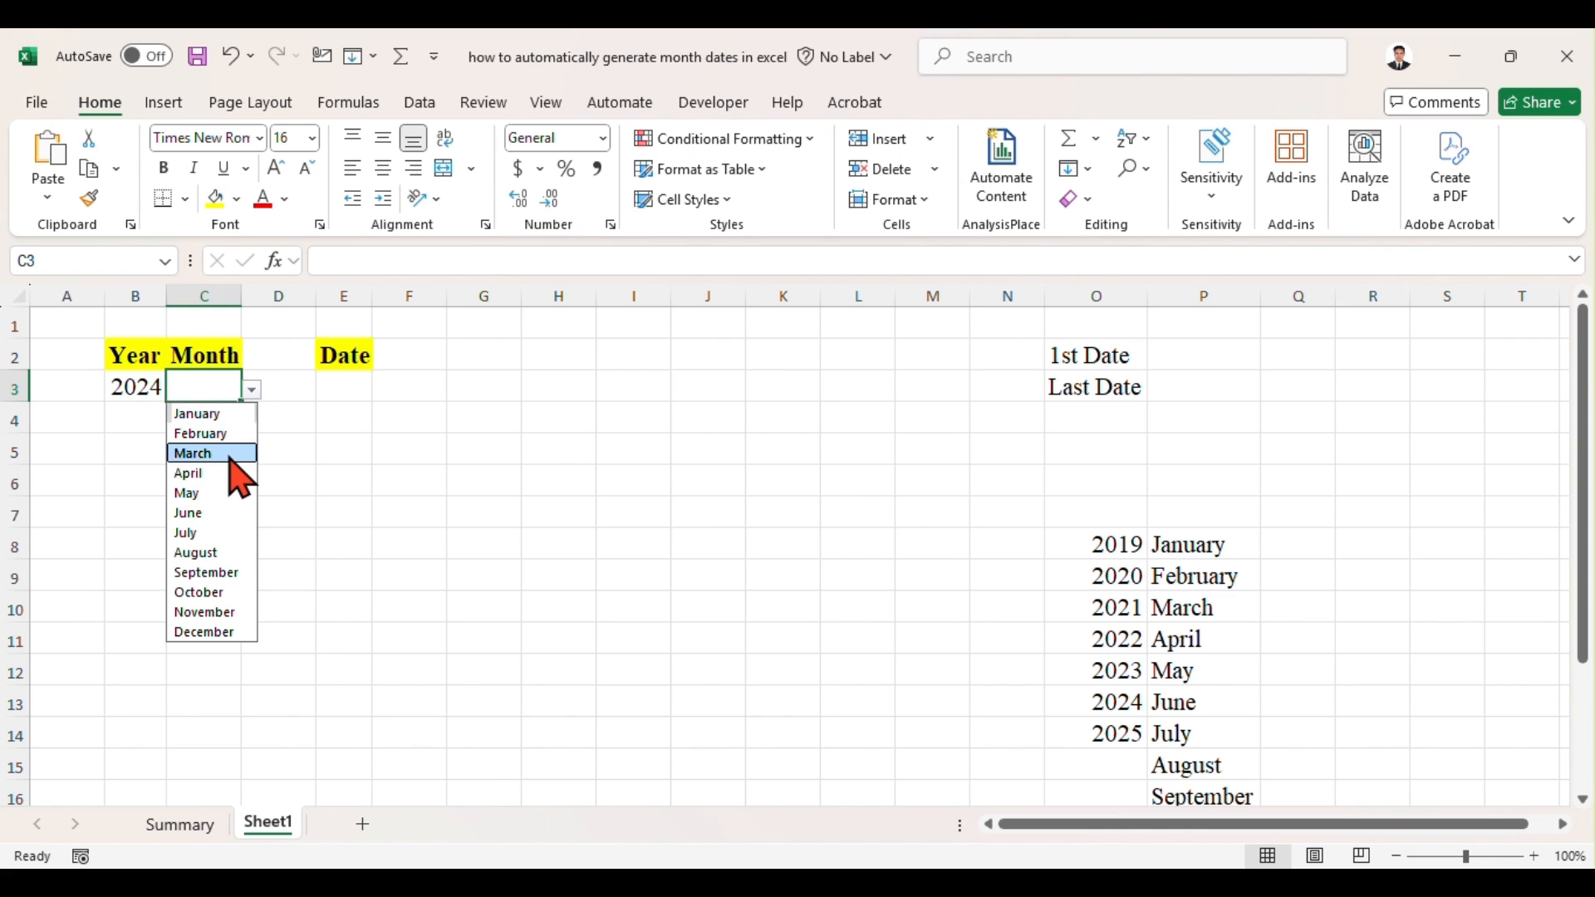
{"action": "left_click", "coordinate": [229, 453]}
{"action": "double_click", "coordinate": [245, 297]}
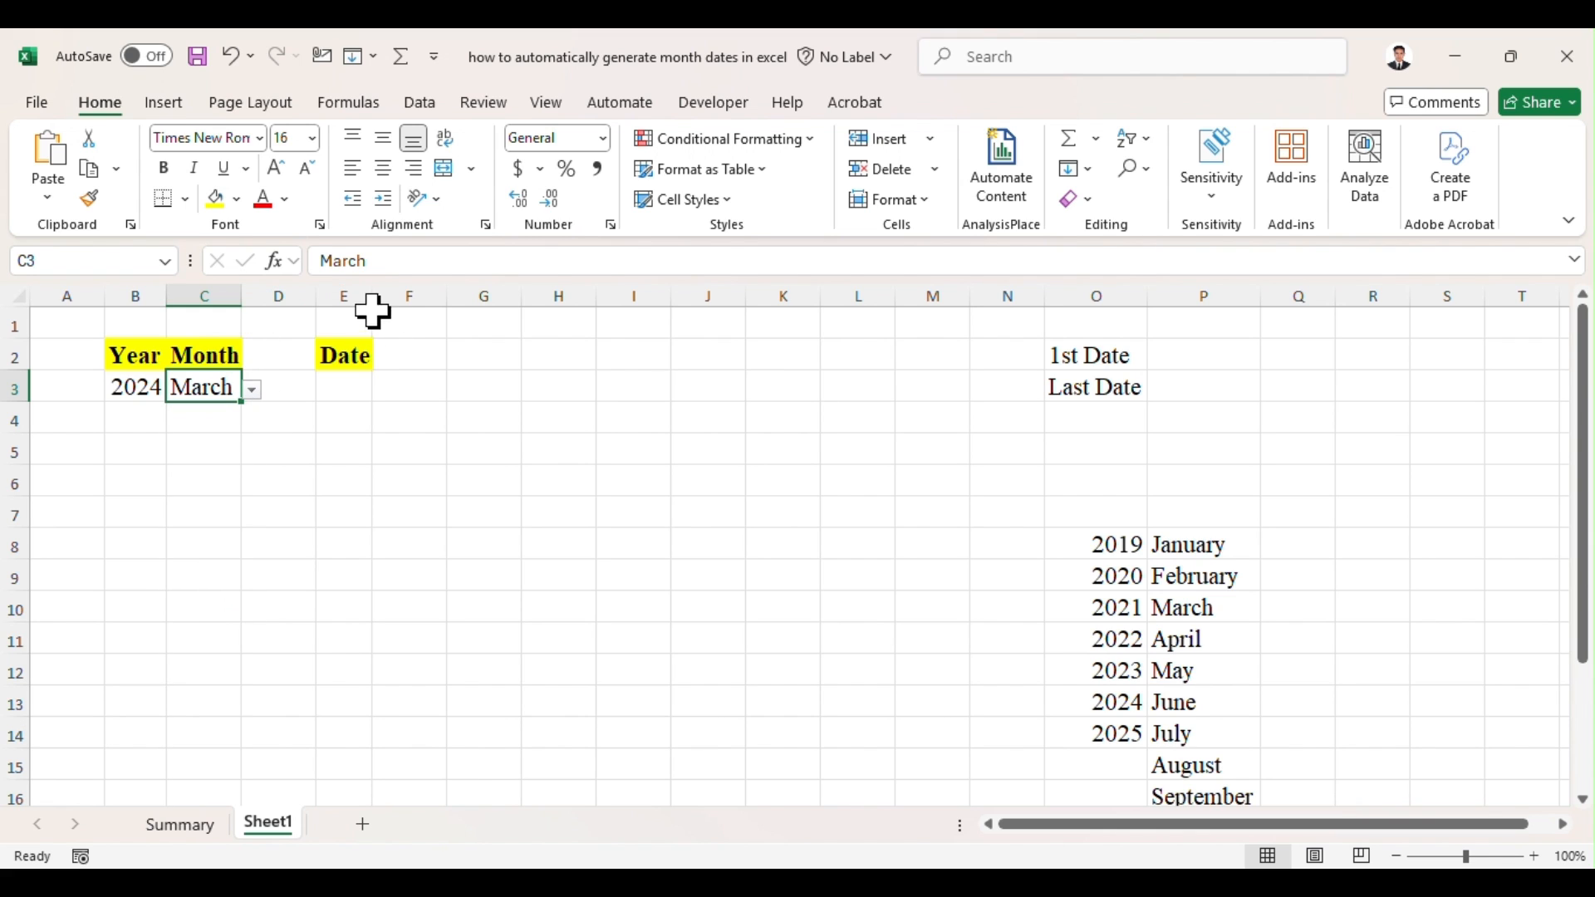
Step: Widen column E, which holds the Date heading, to about one and a half times its width
{"action": "left_click", "coordinate": [427, 292]}
{"action": "left_click_drag", "start_coordinate": [371, 296], "coordinate": [436, 295]}
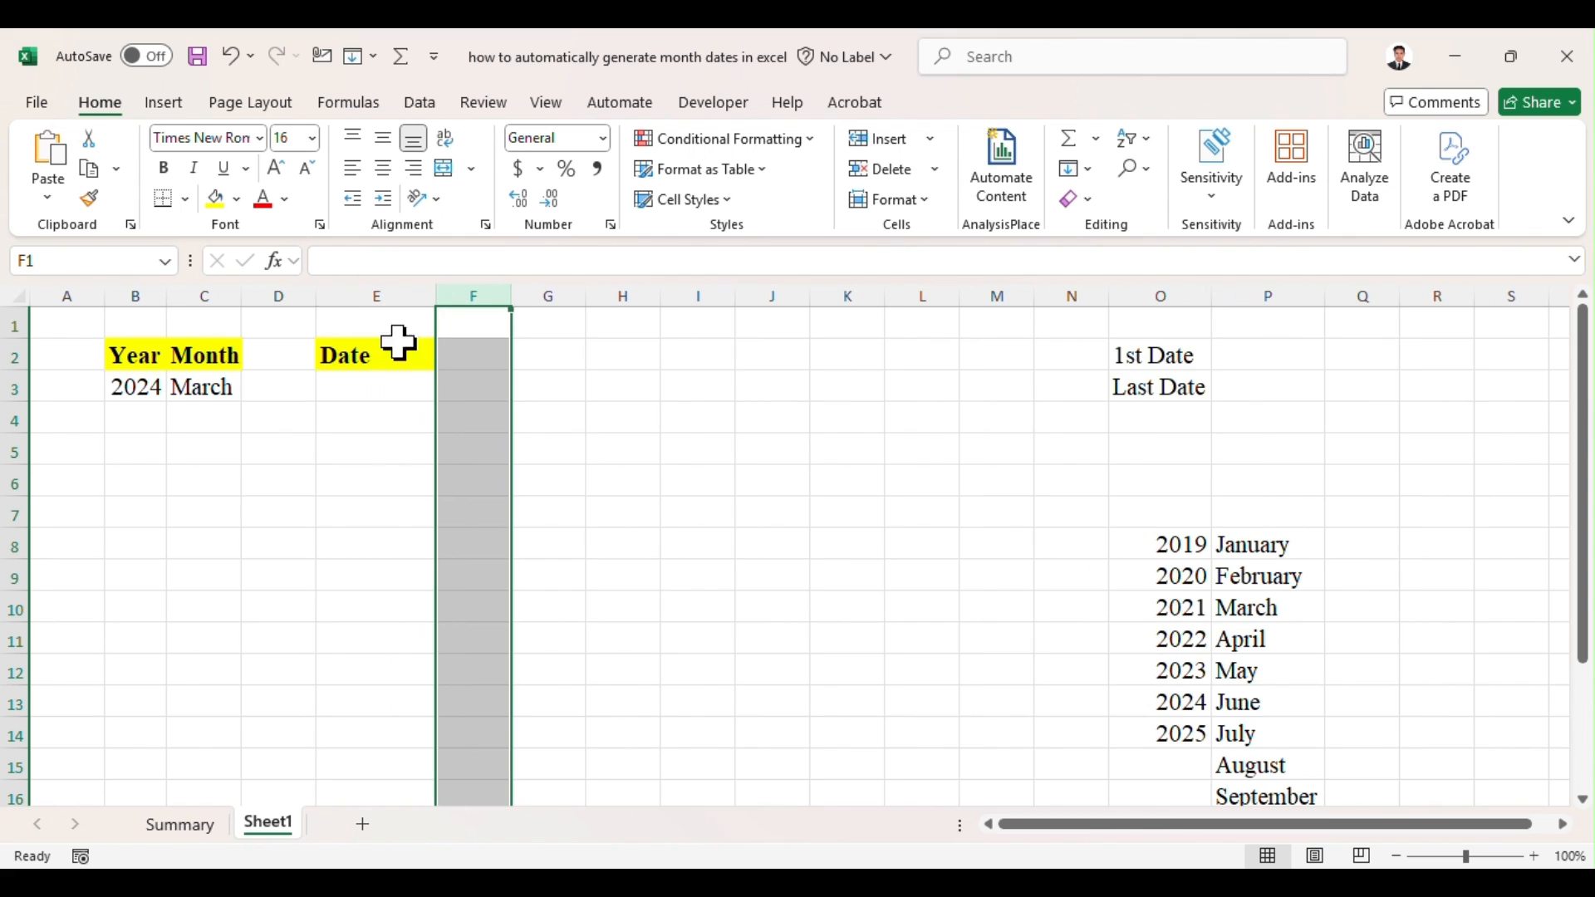
{"action": "left_click", "coordinate": [374, 392]}
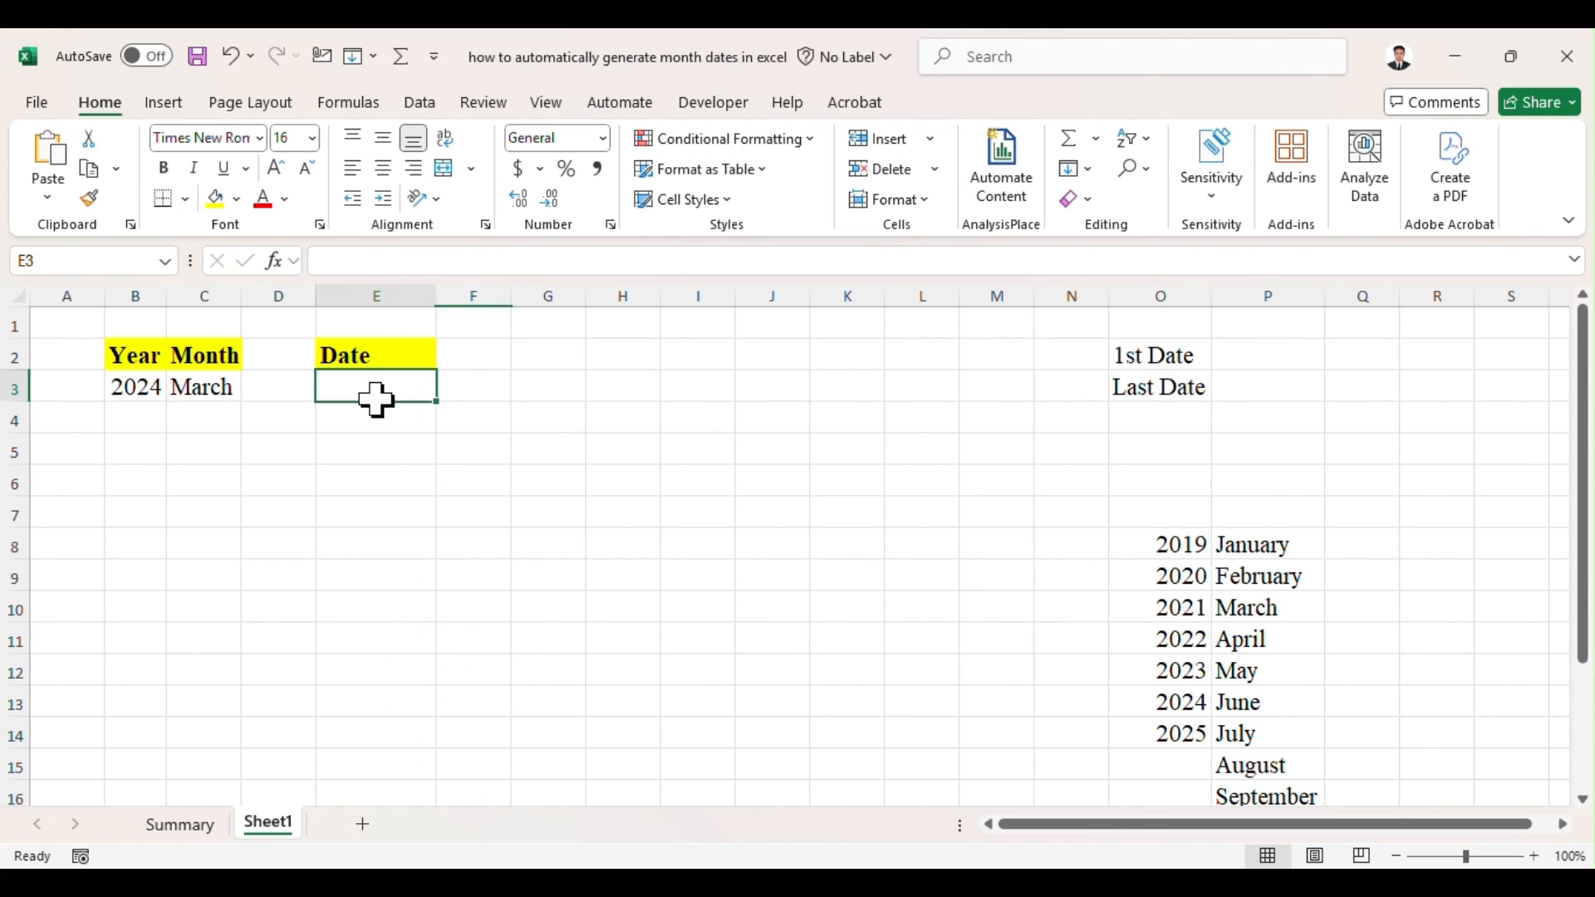
Step: Enter the formula =DATEVALUE(1&C3&B3) in P2, beside the 1st Date label
{"action": "left_click", "coordinate": [1275, 355]}
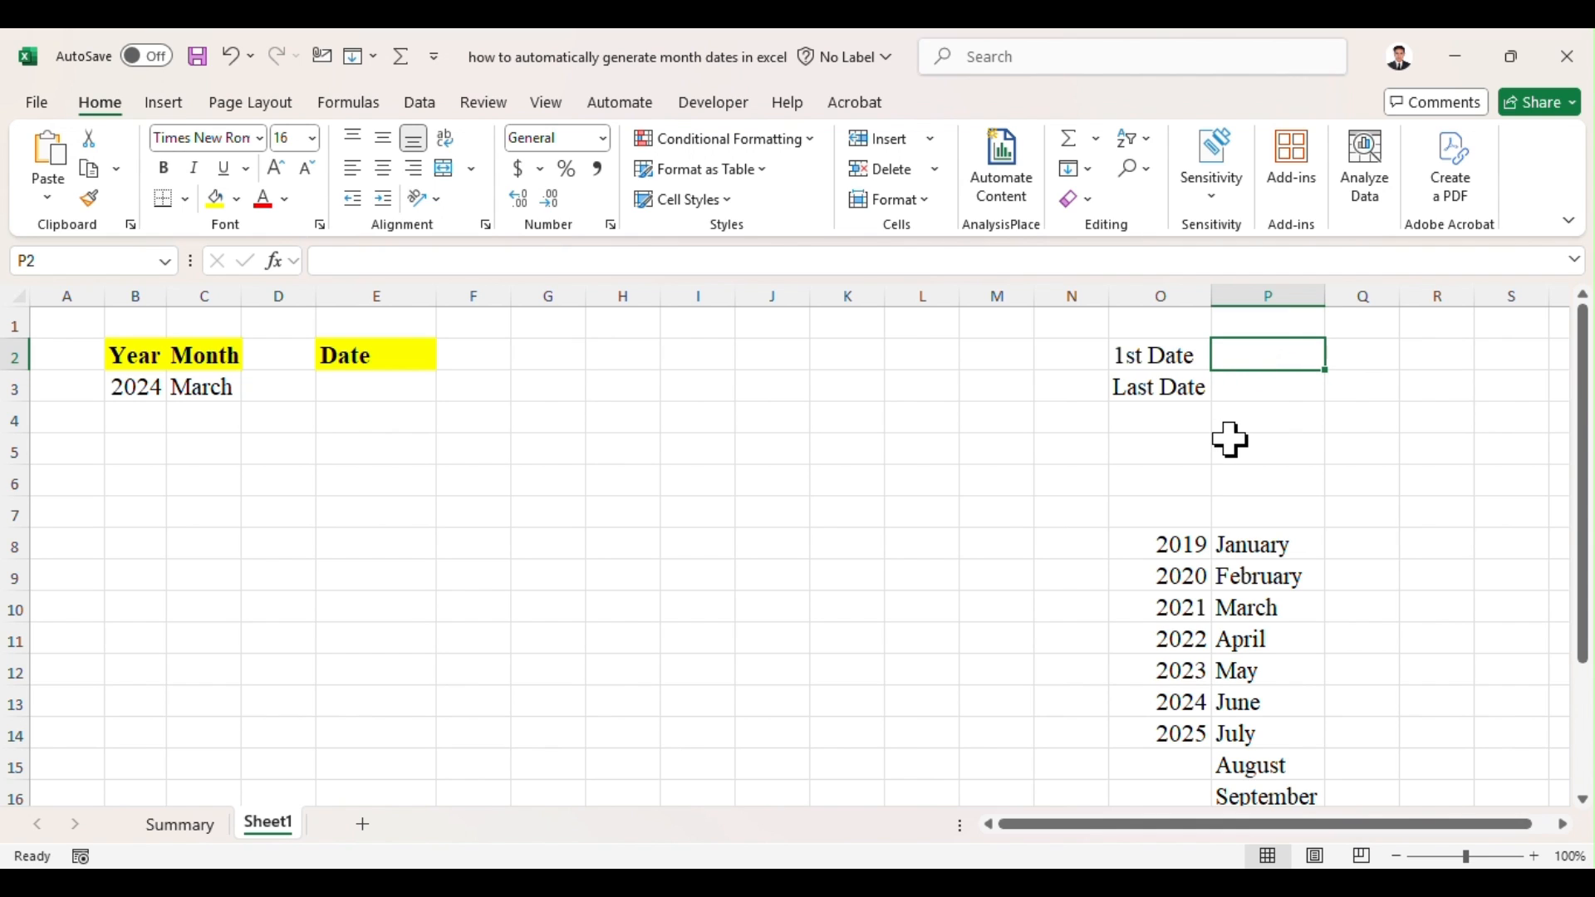
{"action": "type", "text": "="}
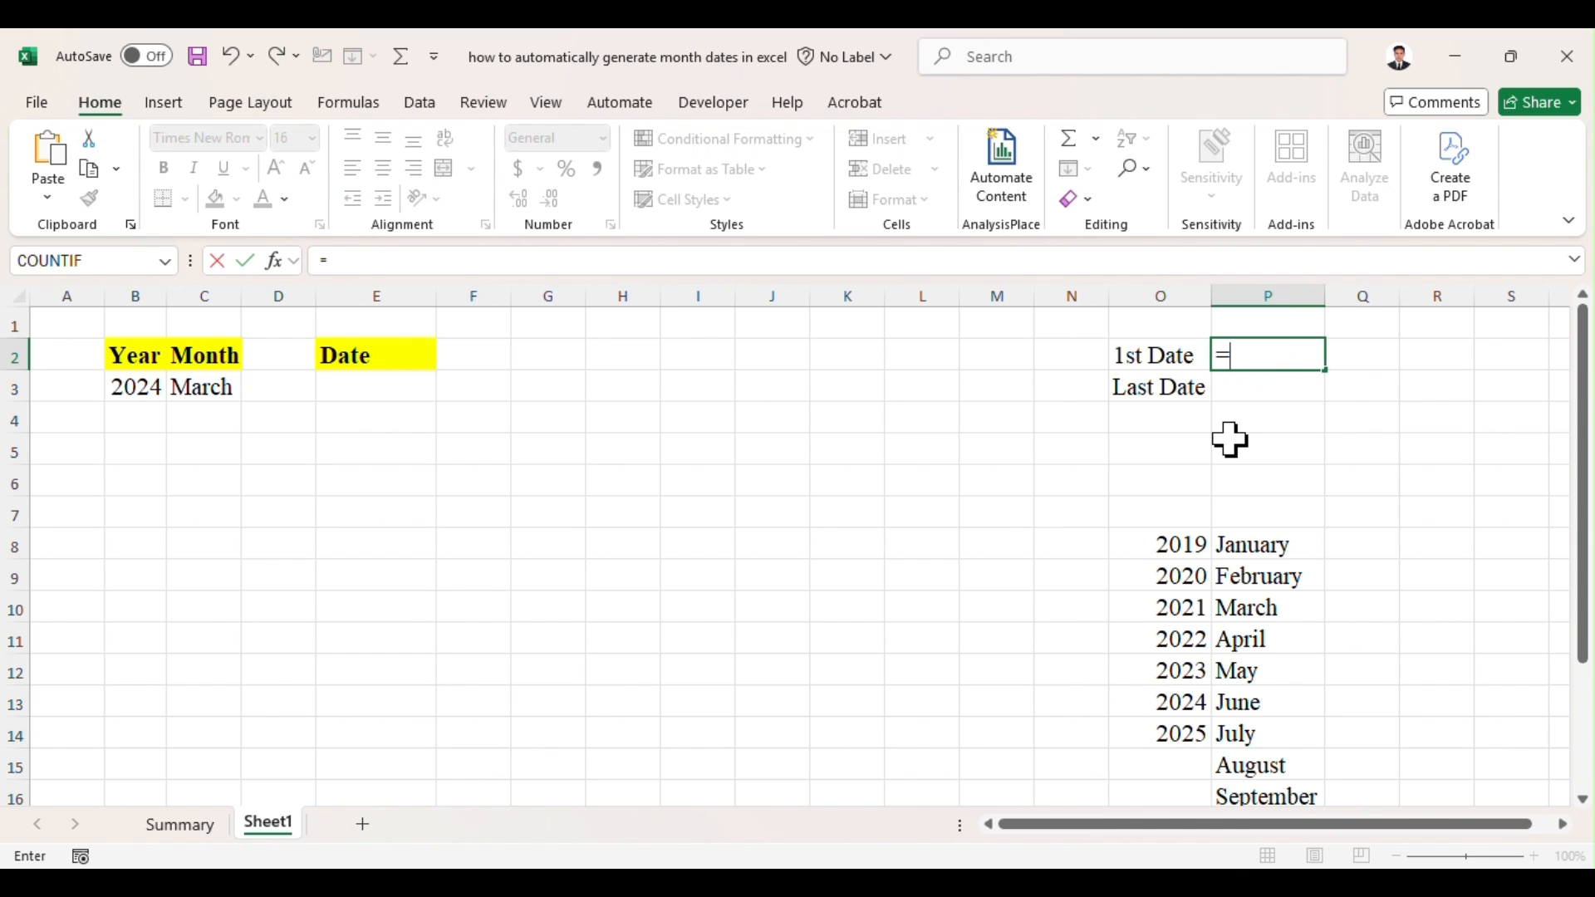
{"action": "type", "text": "date"}
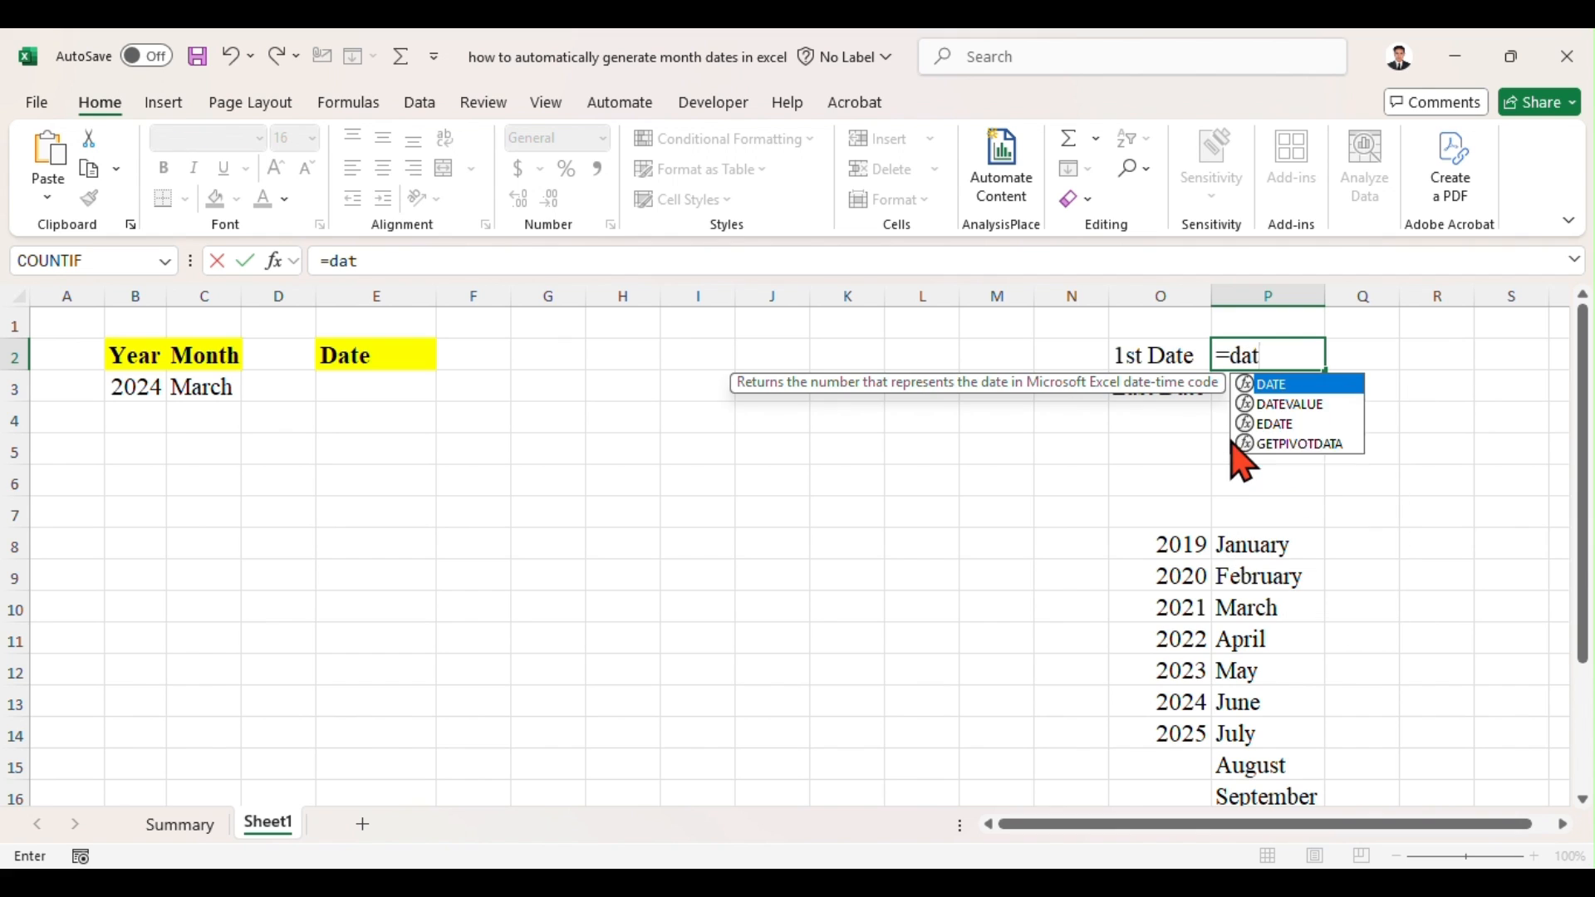
{"action": "key", "text": "Down"}
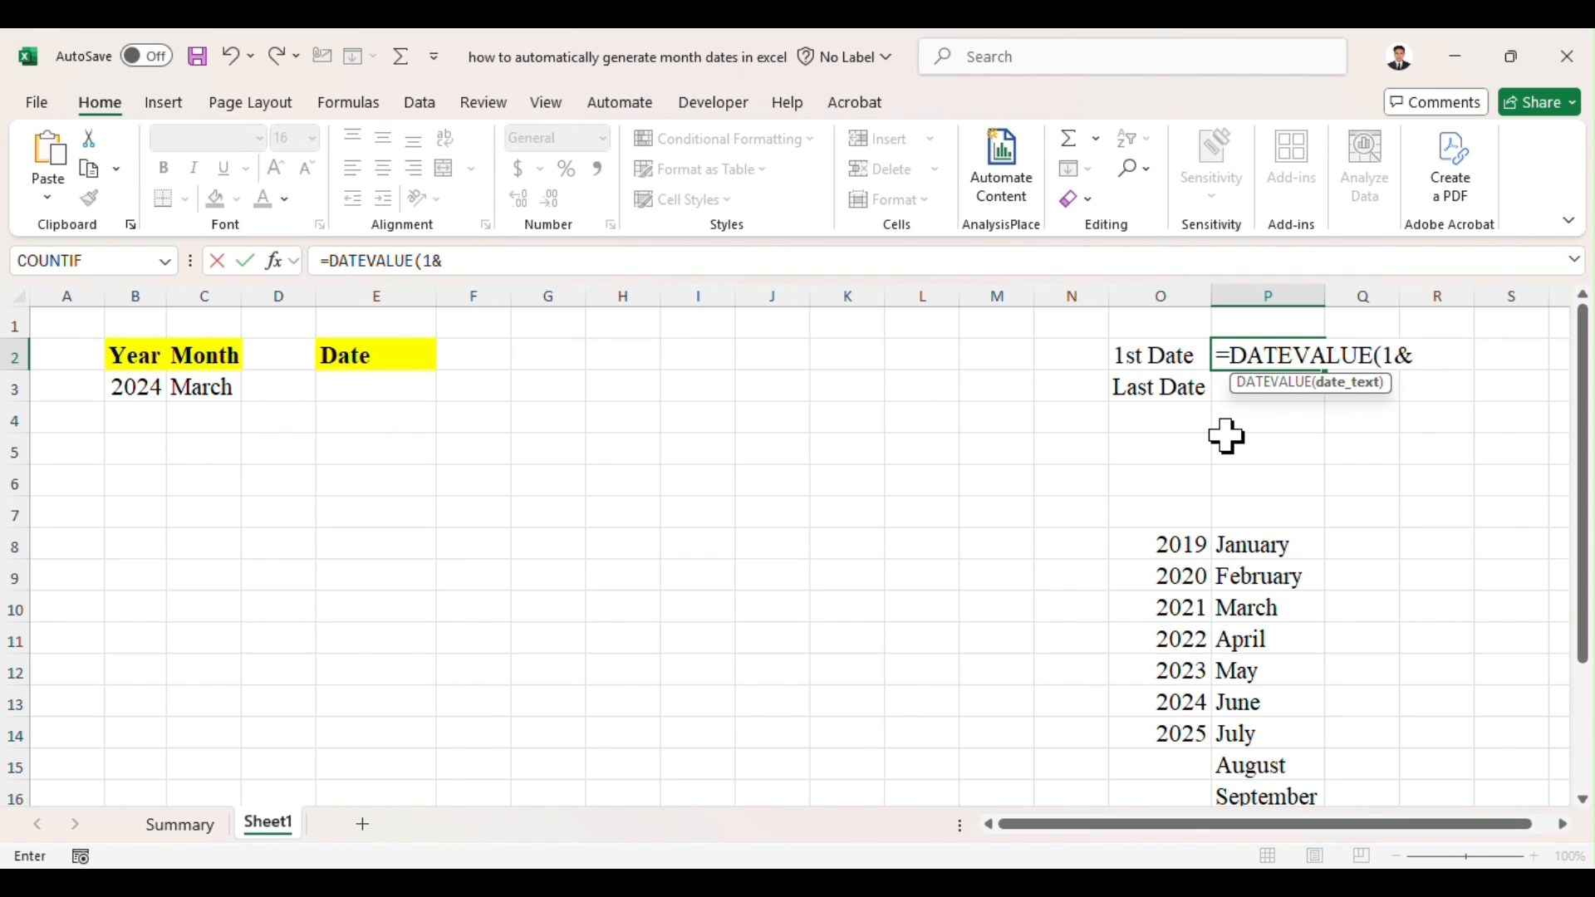
{"action": "left_click", "coordinate": [198, 391]}
{"action": "type", "text": "&"}
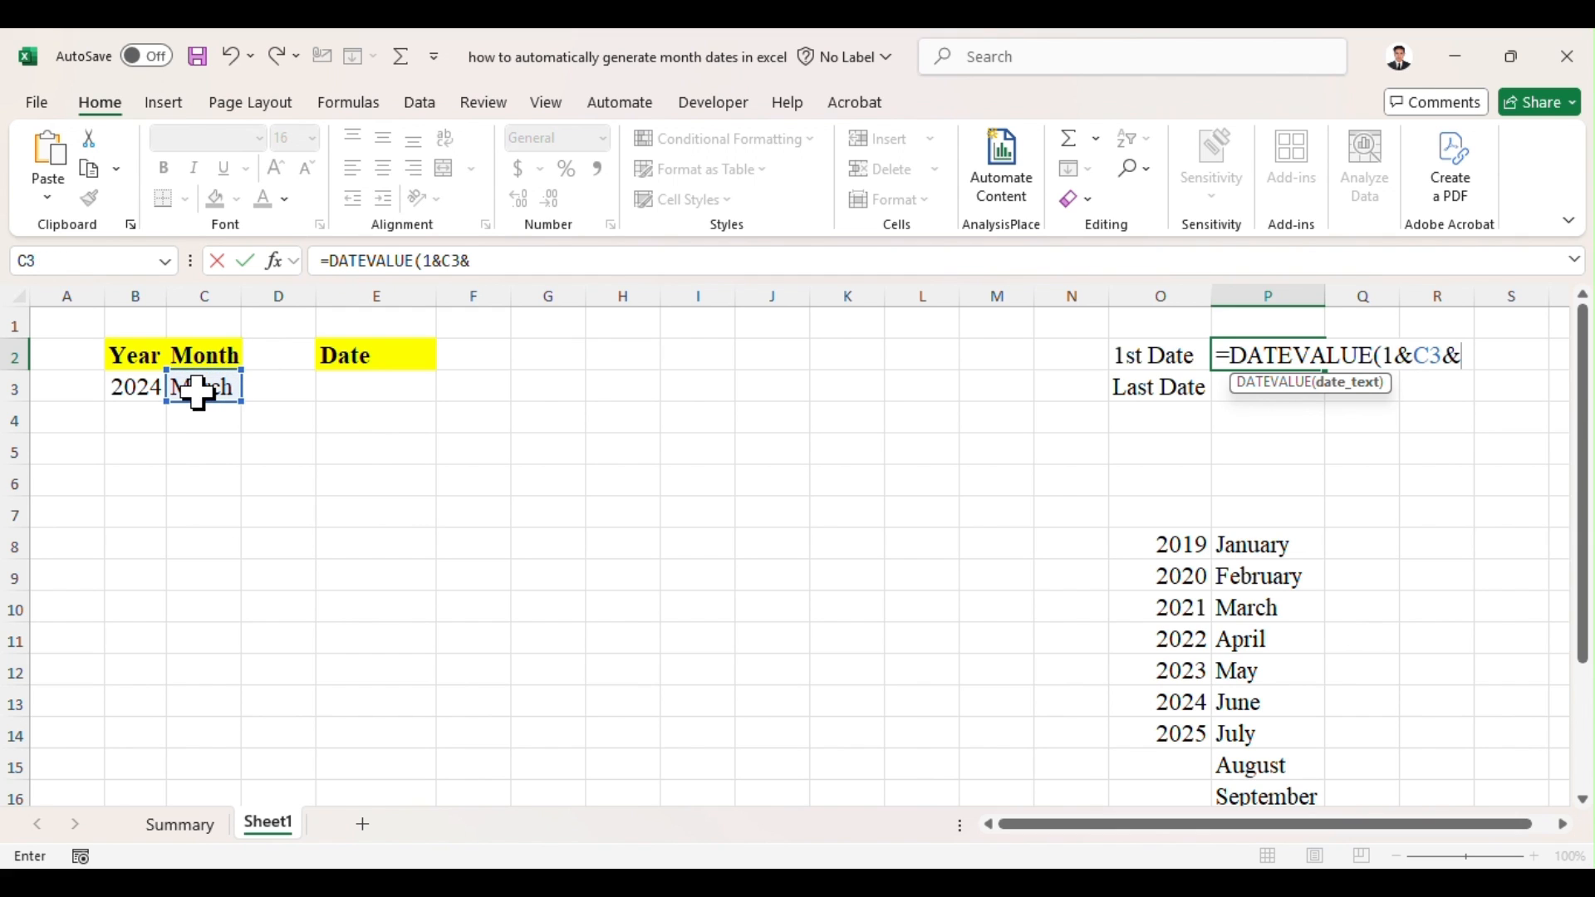
{"action": "left_click", "coordinate": [129, 384]}
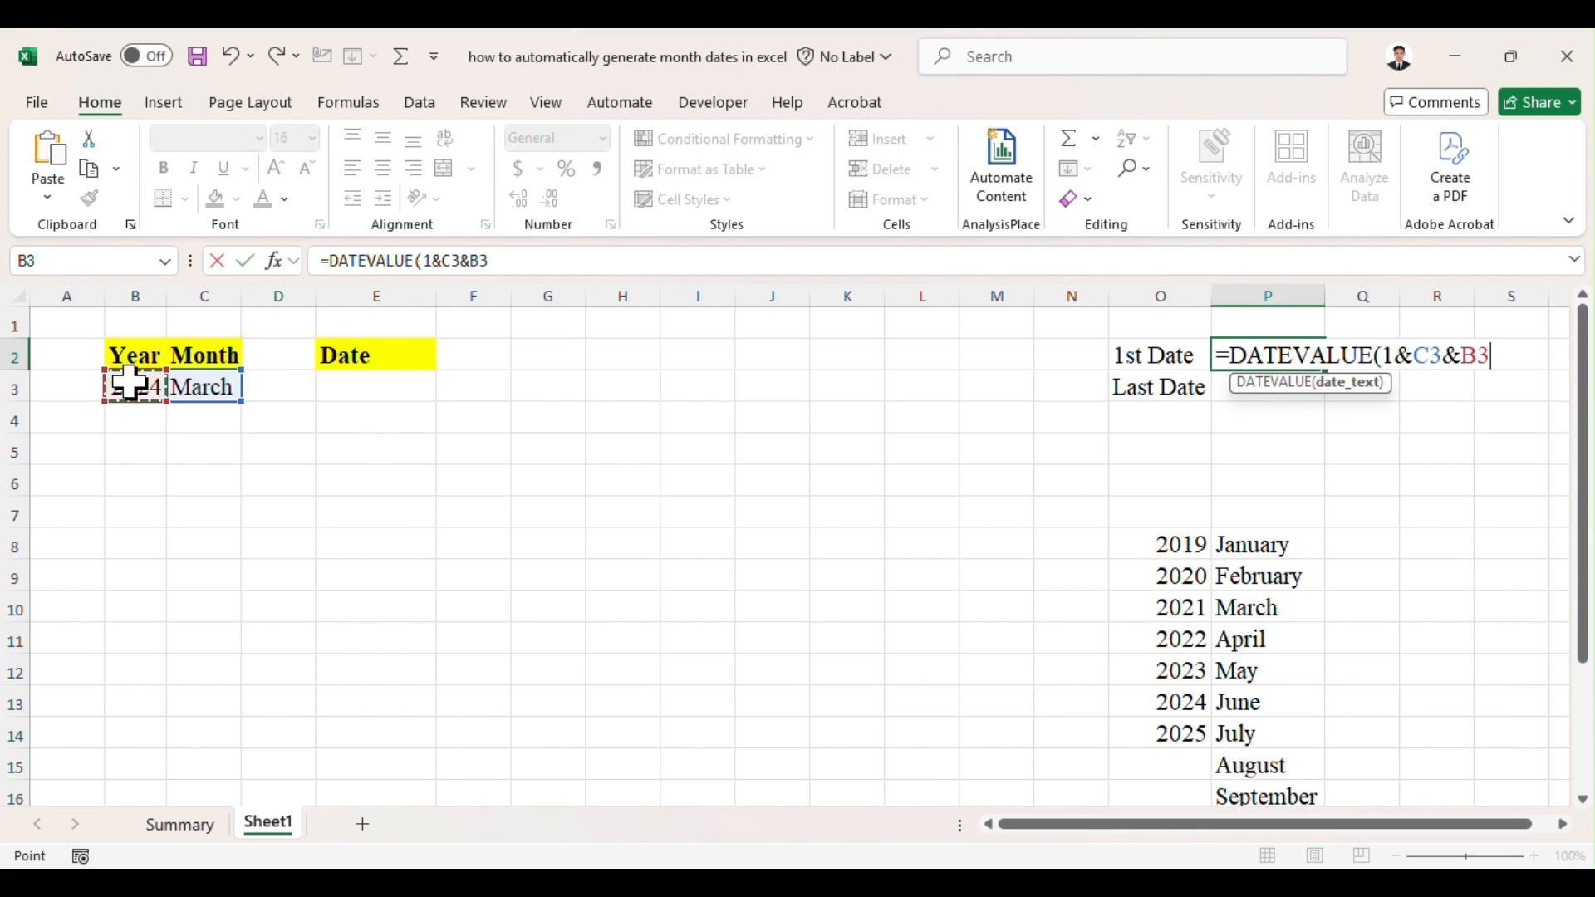
{"action": "key", "text": "Return"}
{"action": "key", "text": "Up"}
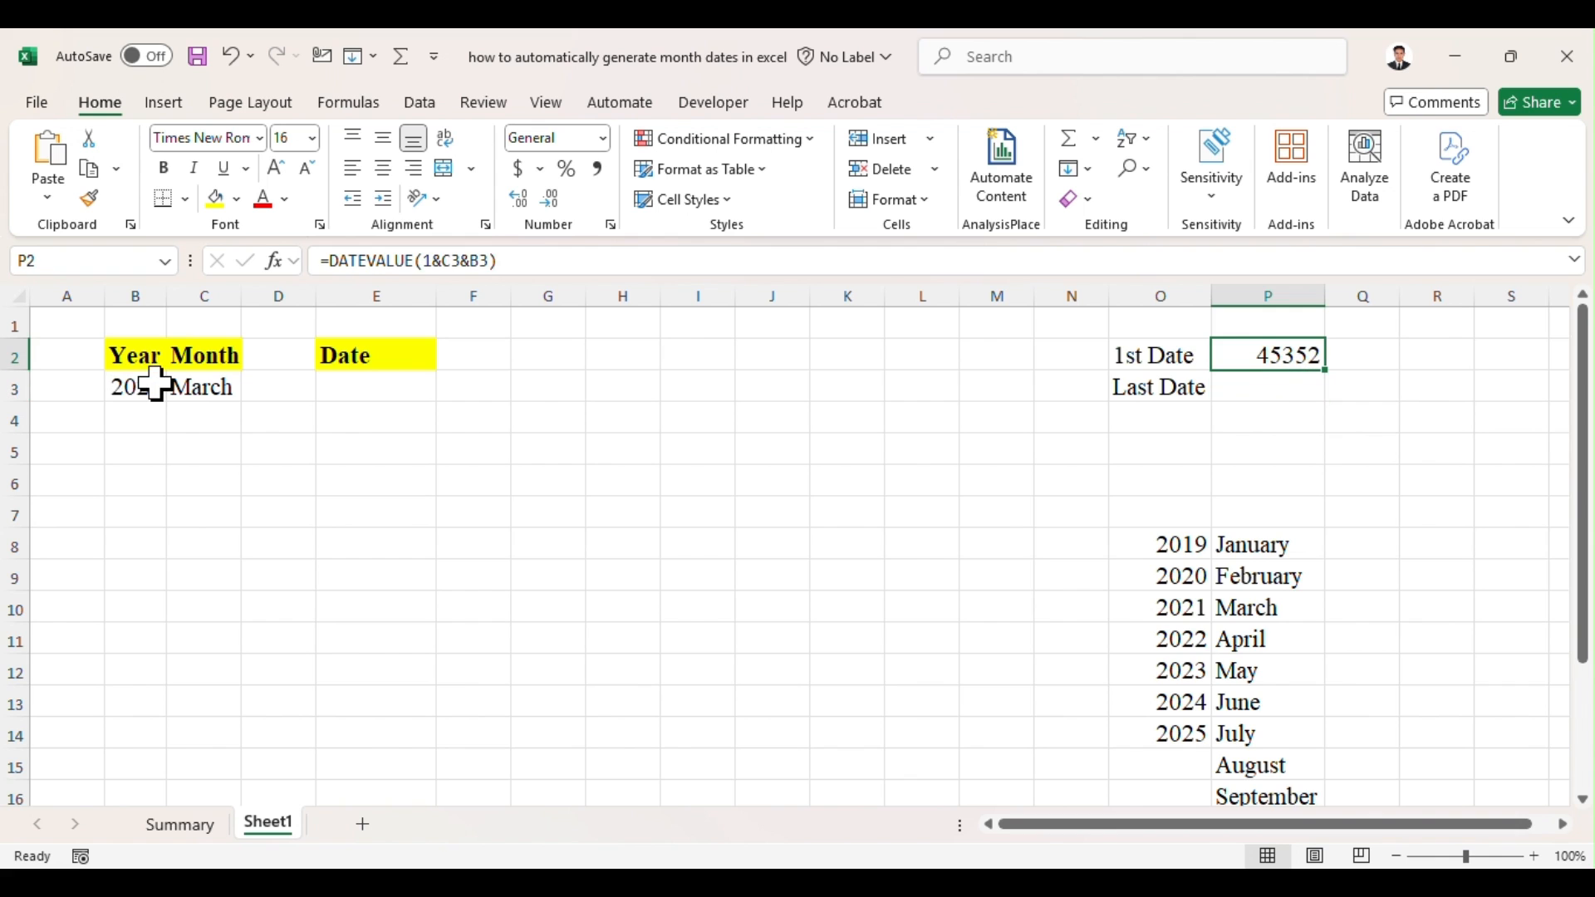
Step: Format P2 as a date using the second 14-Mar-12 type, which shows a two-digit day
{"action": "left_click", "coordinate": [612, 224]}
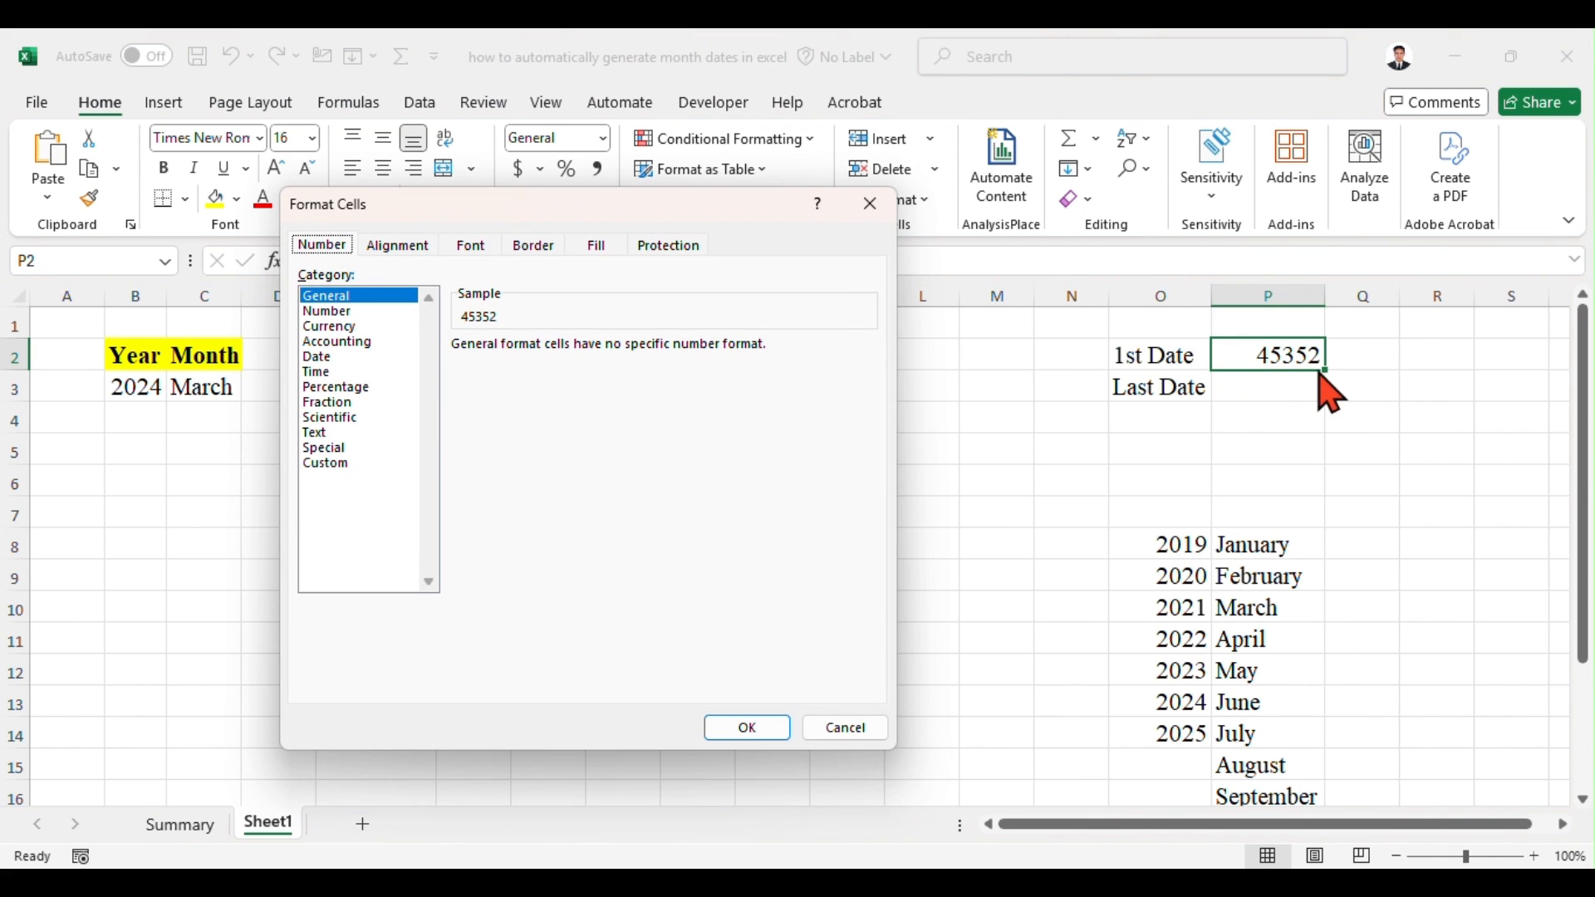
{"action": "left_click", "coordinate": [320, 357]}
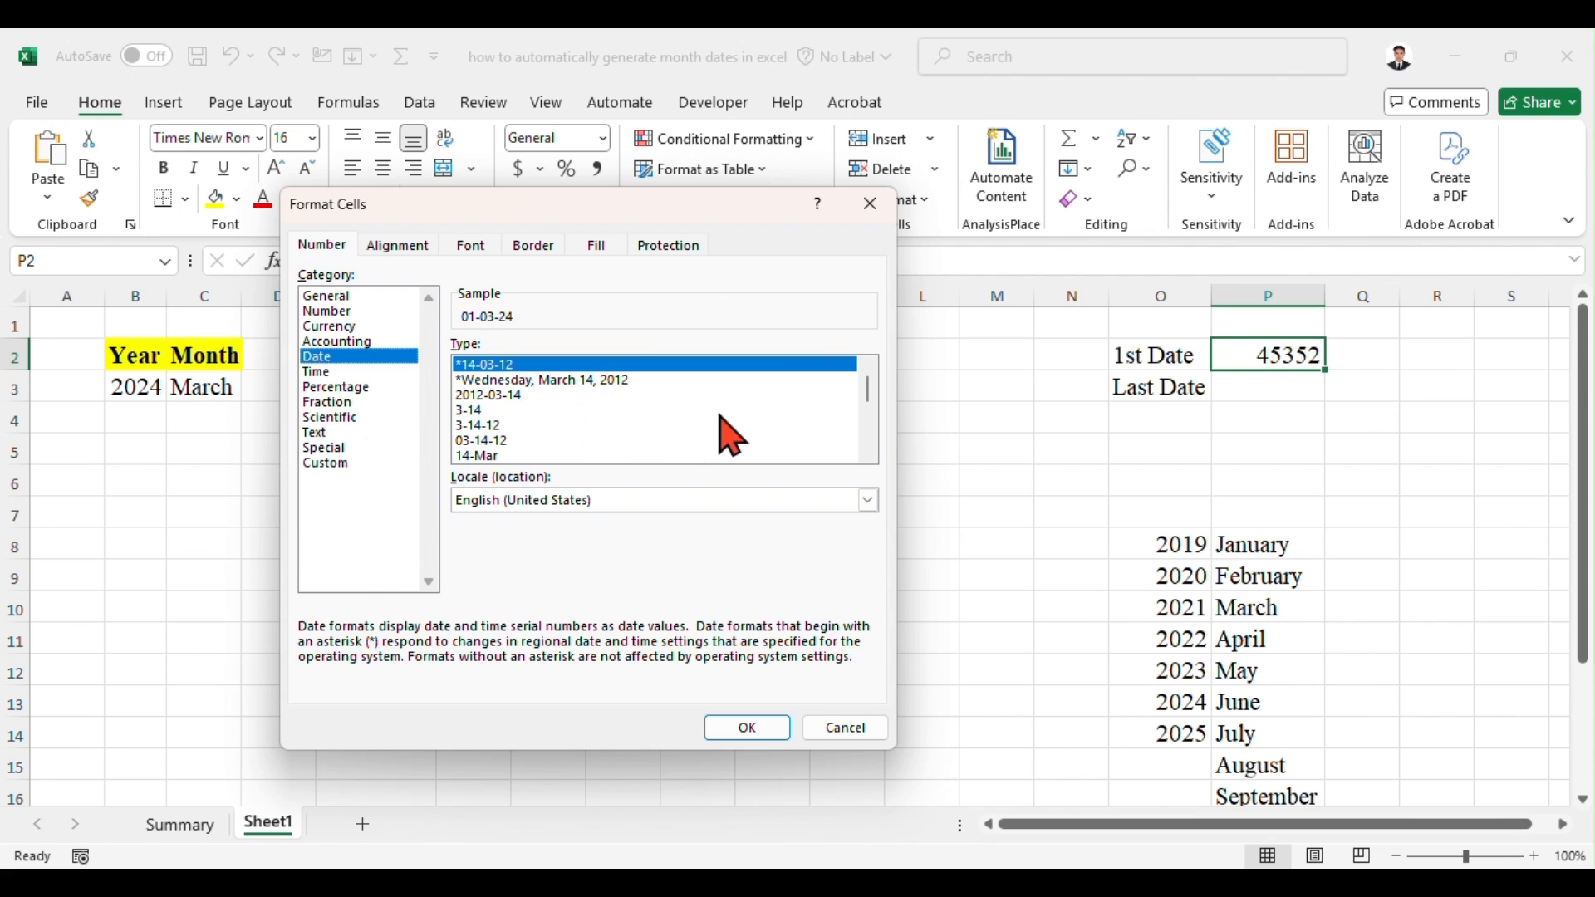
{"action": "scroll", "coordinate": [869, 462], "scroll_direction": "down", "scroll_amount": 1}
{"action": "left_click", "coordinate": [495, 440]}
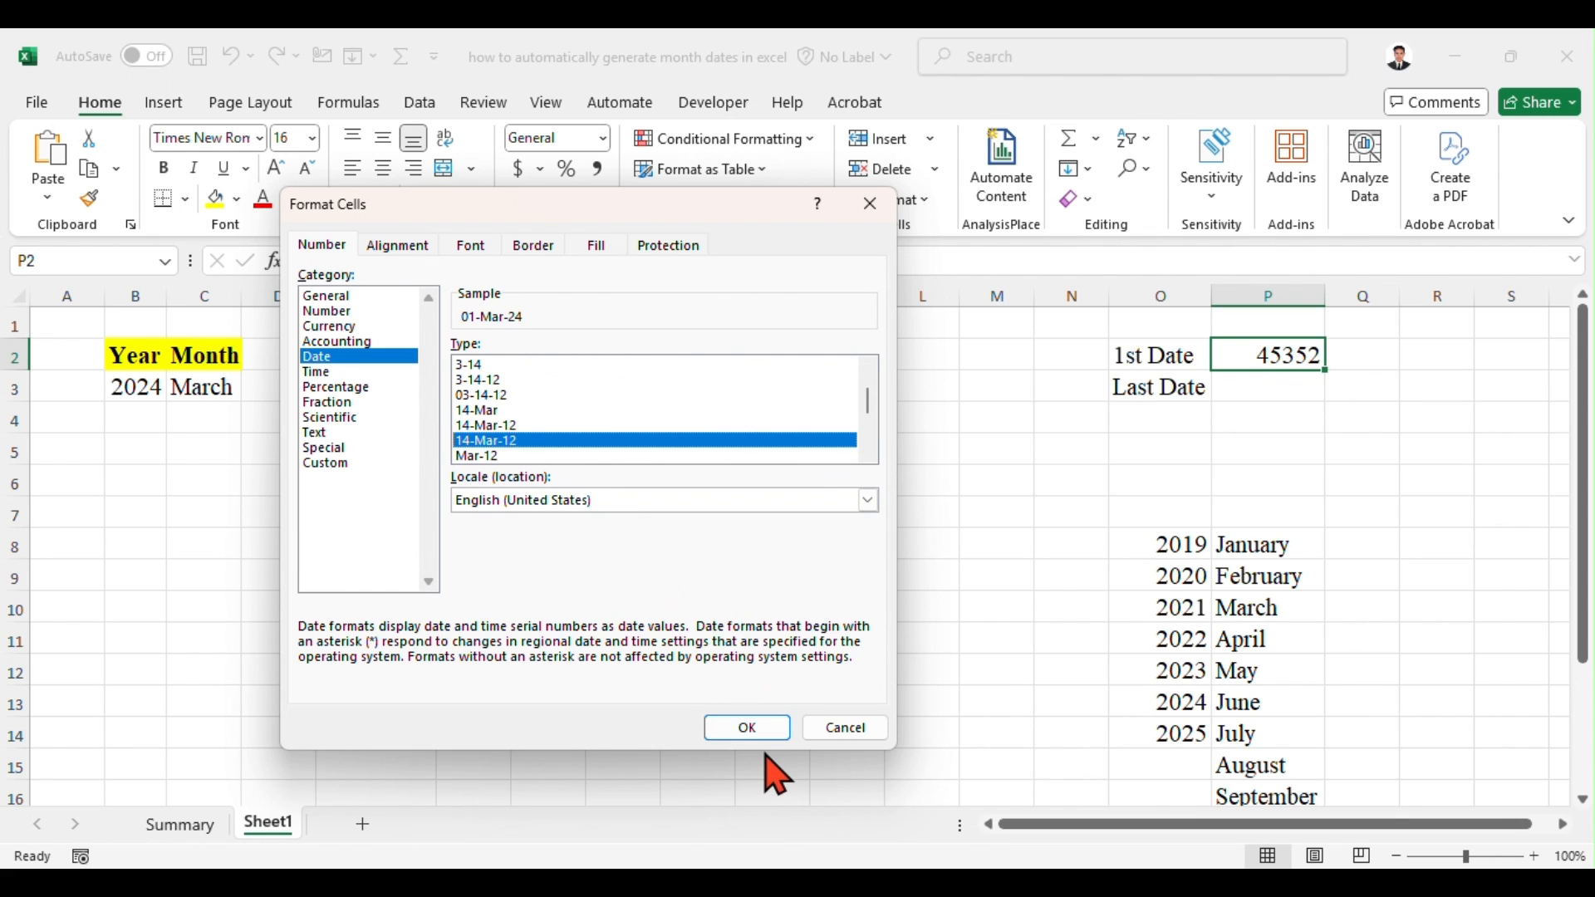
{"action": "left_click", "coordinate": [752, 731]}
Step: Enter the formula =EOMONTH(P2,0) in P3, beside the Last Date label
{"action": "left_click", "coordinate": [1271, 388]}
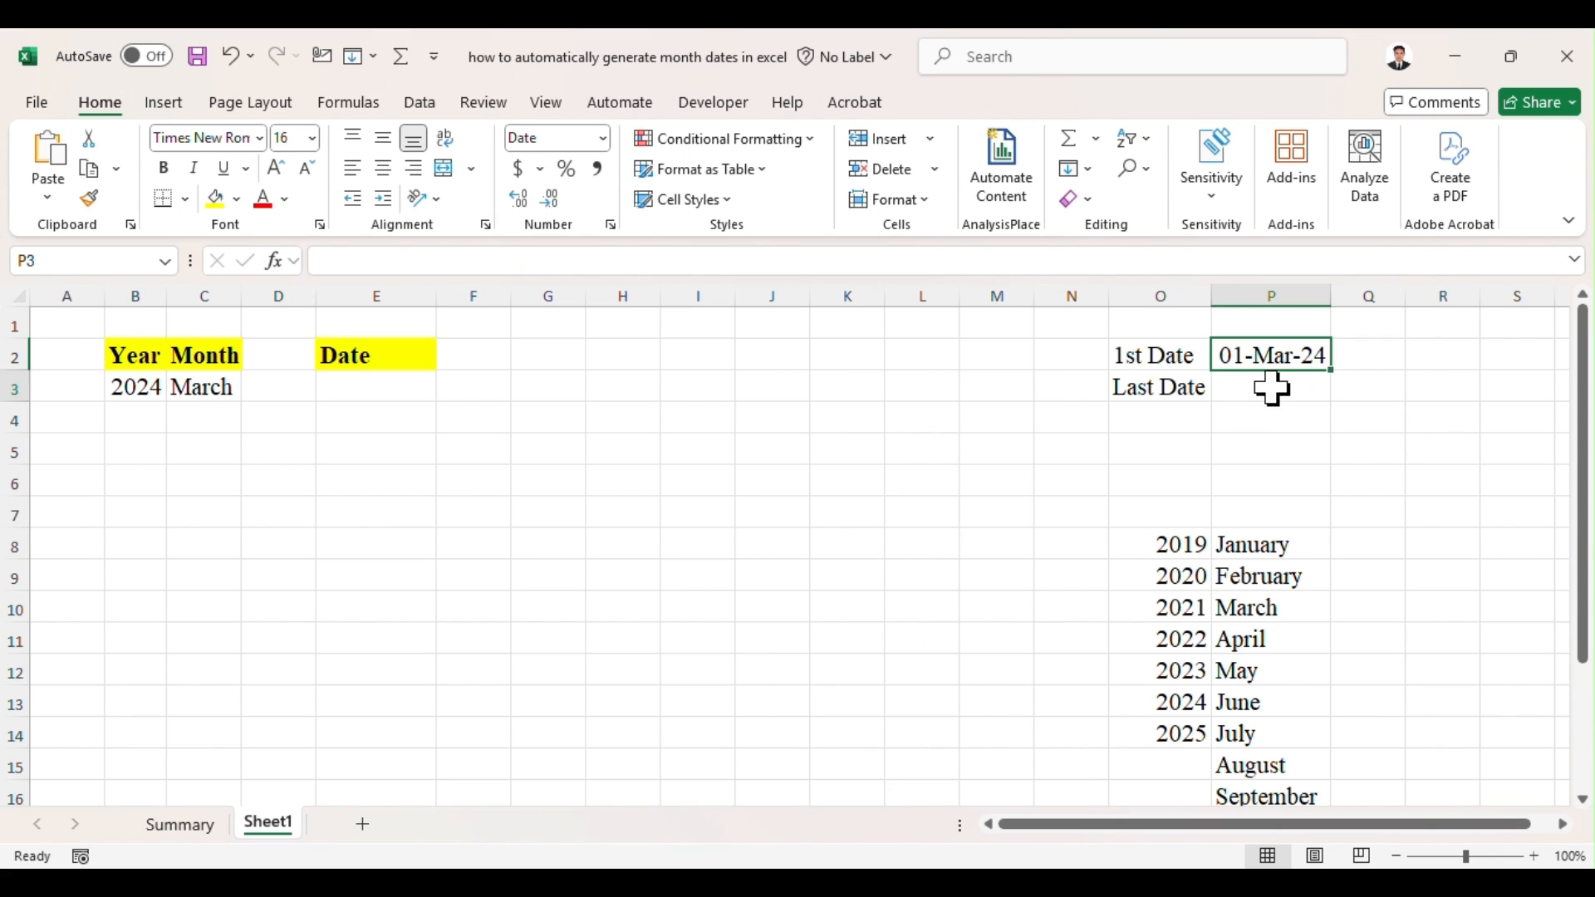
{"action": "type", "text": "=eo"}
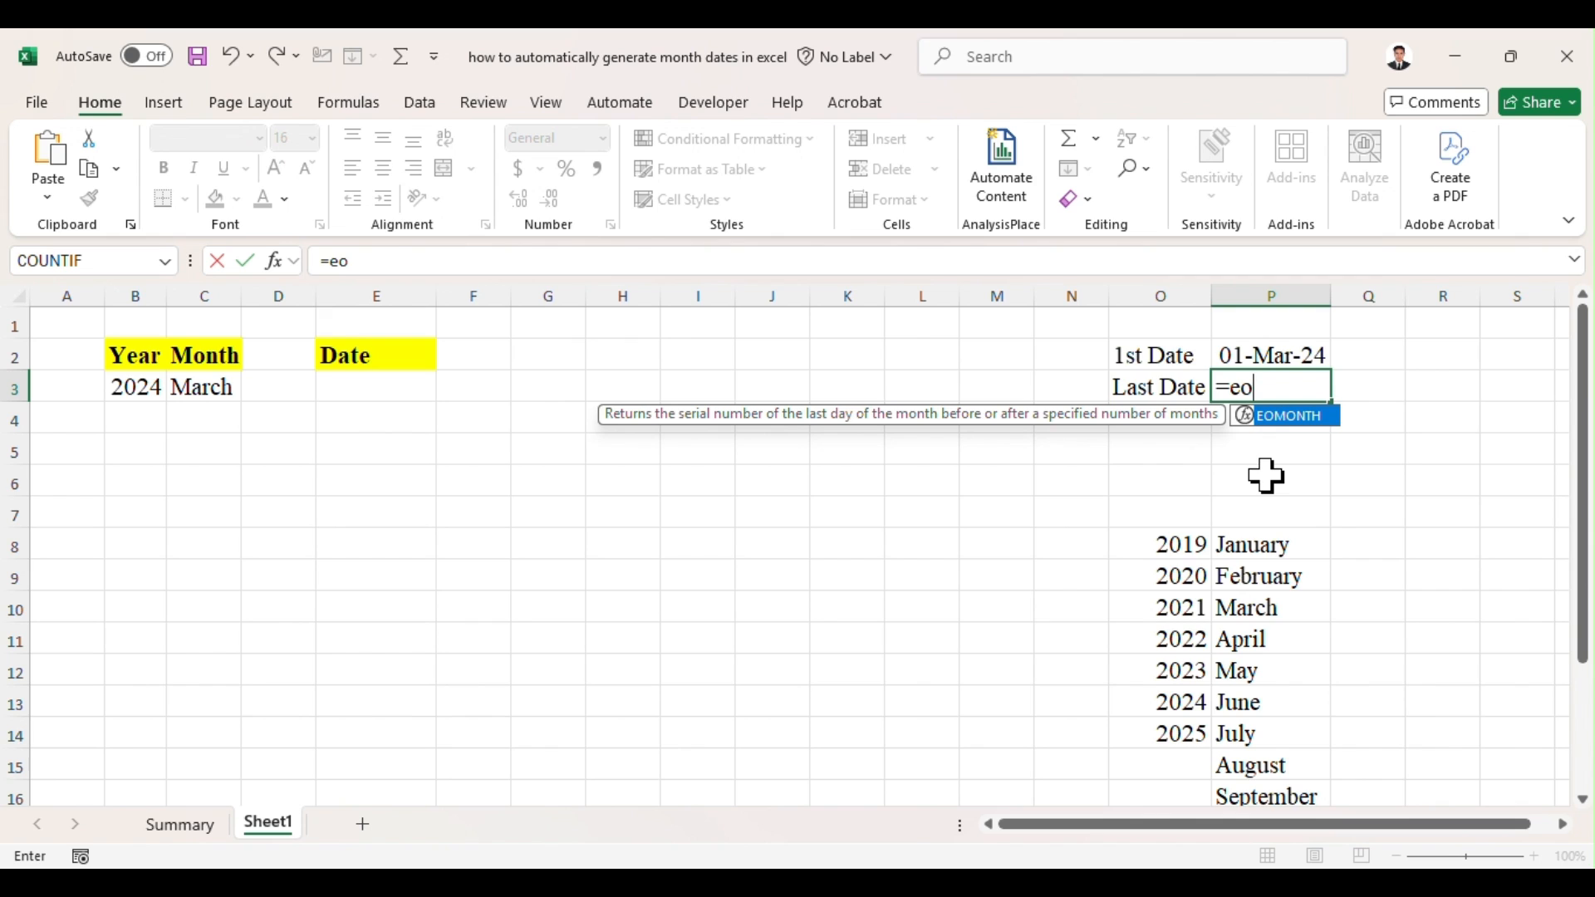
{"action": "key", "text": "Tab"}
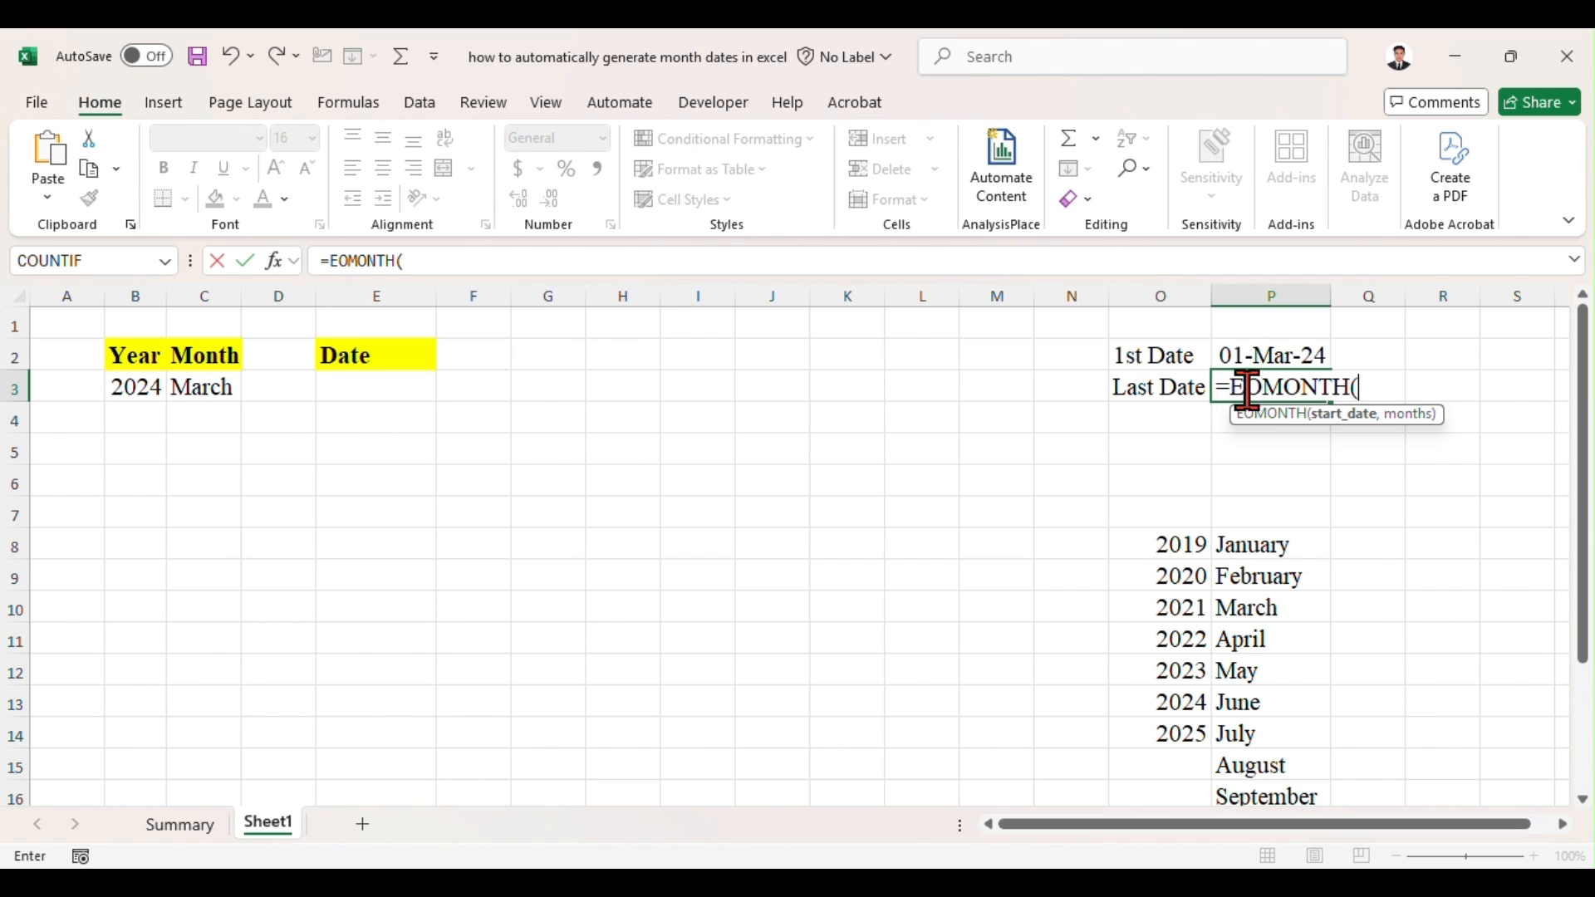
{"action": "left_click", "coordinate": [1301, 353]}
{"action": "type", "text": ","}
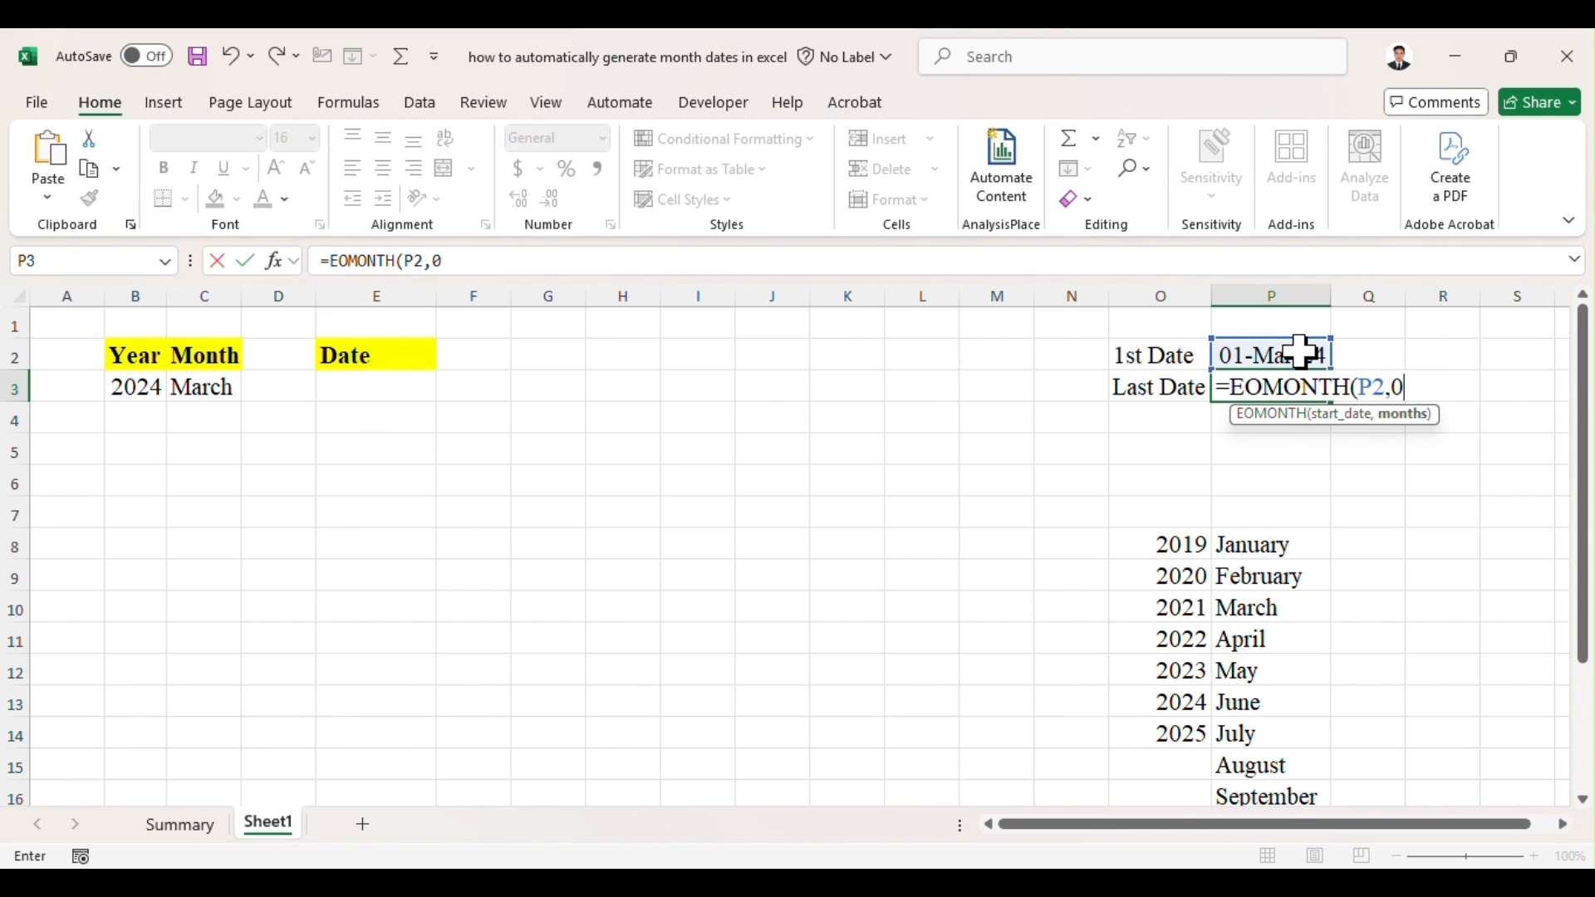
{"action": "type", "text": "0)"}
{"action": "key", "text": "Return"}
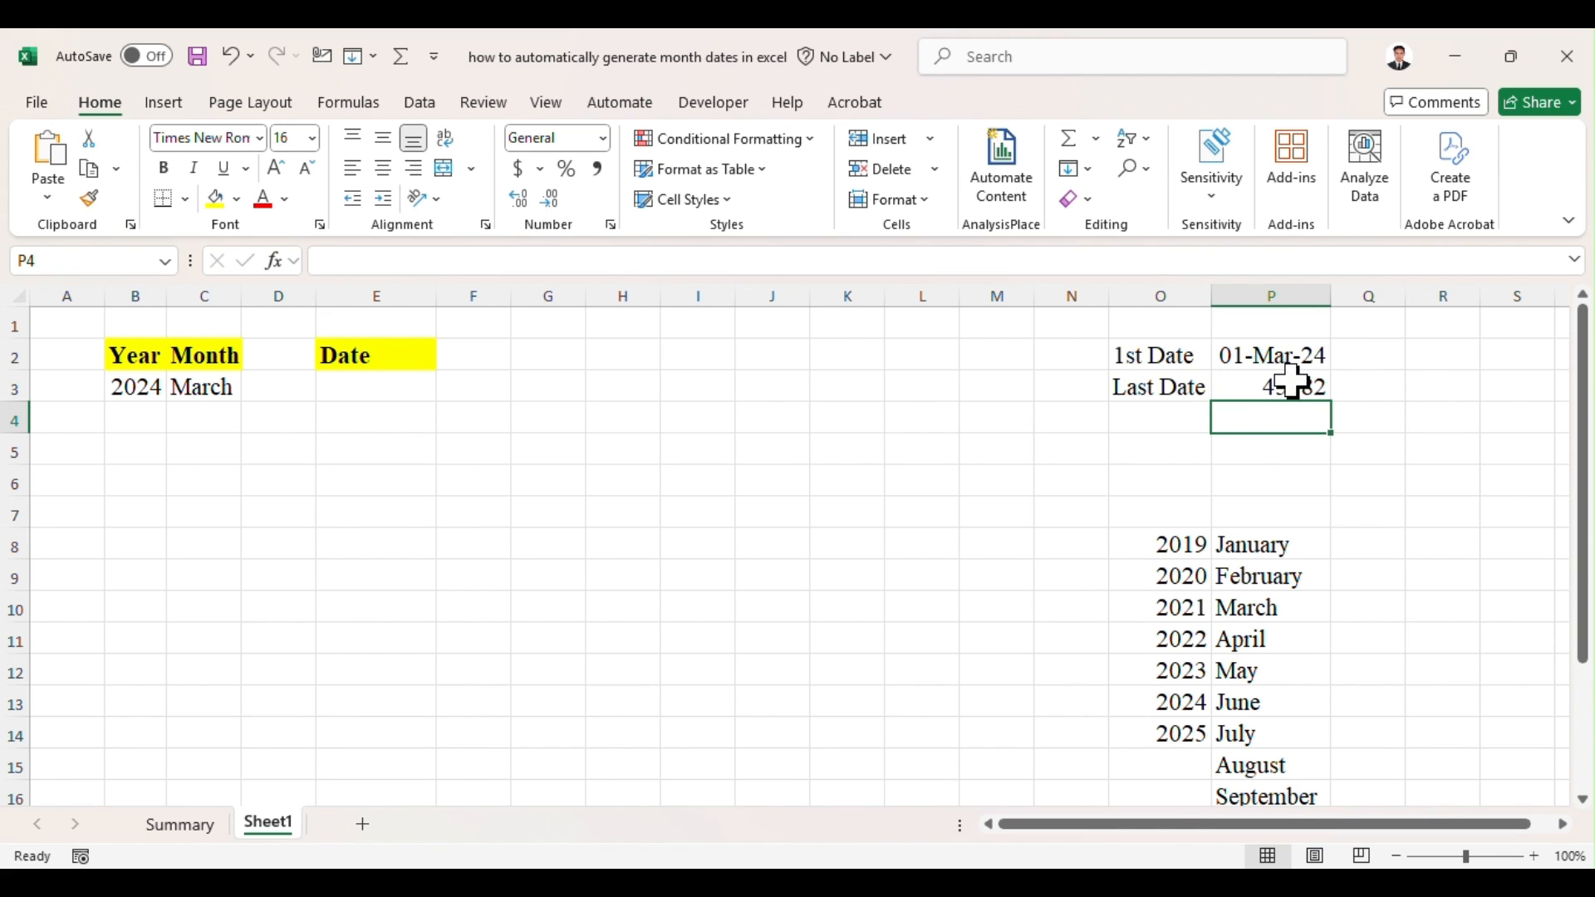
Step: Copy the date format of P2 onto P3 with Format Painter
{"action": "left_click", "coordinate": [1288, 366]}
{"action": "key", "text": "ctrl+c"}
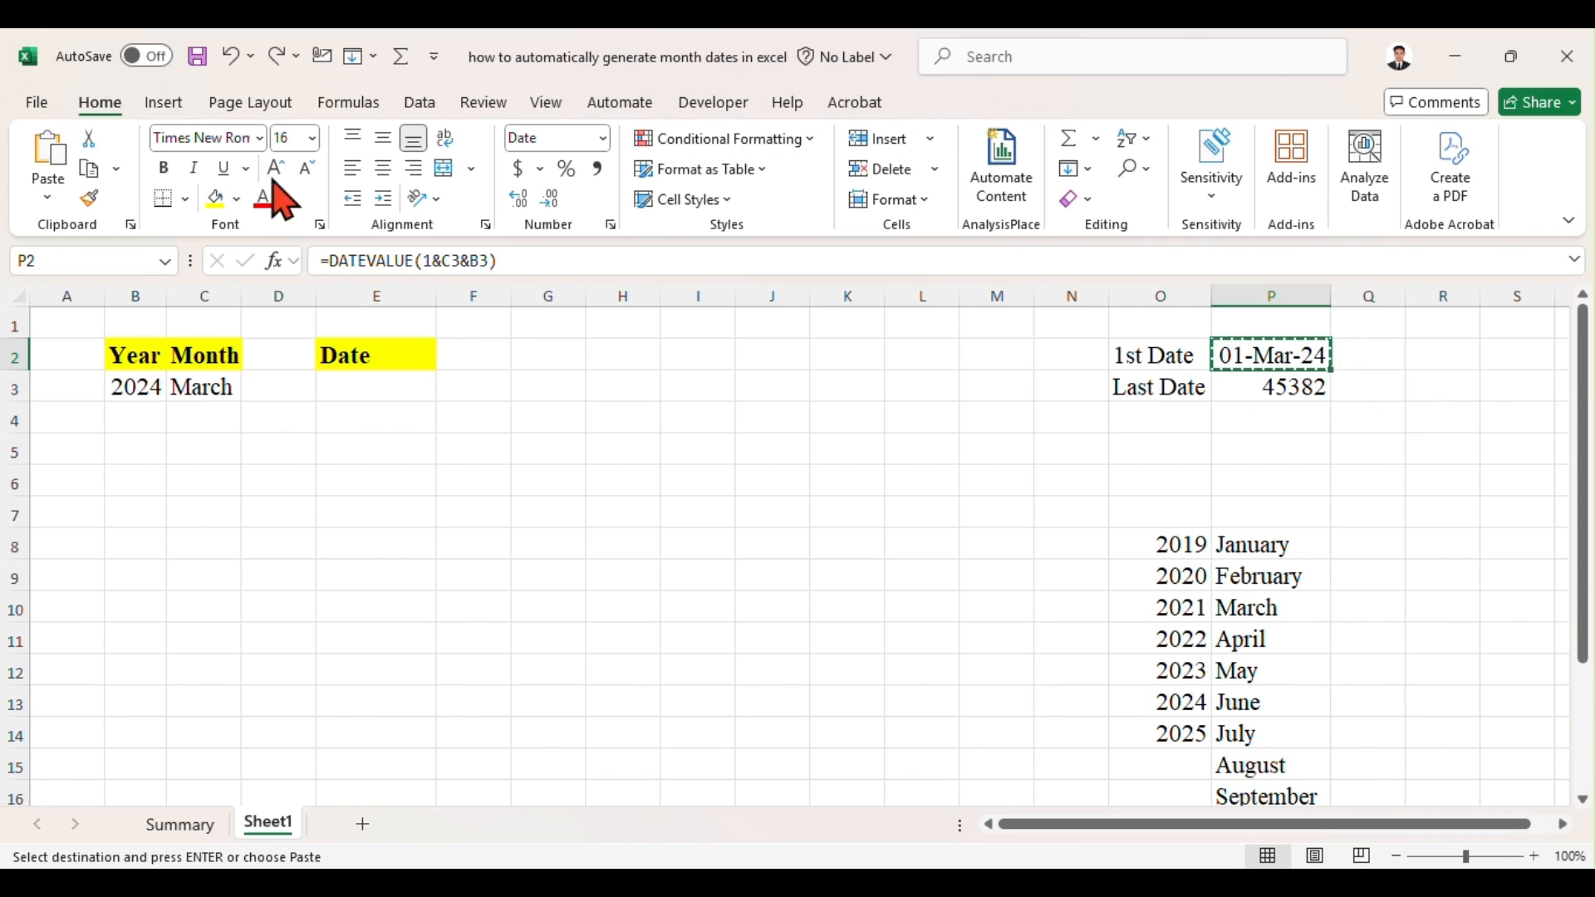
{"action": "left_click", "coordinate": [89, 198]}
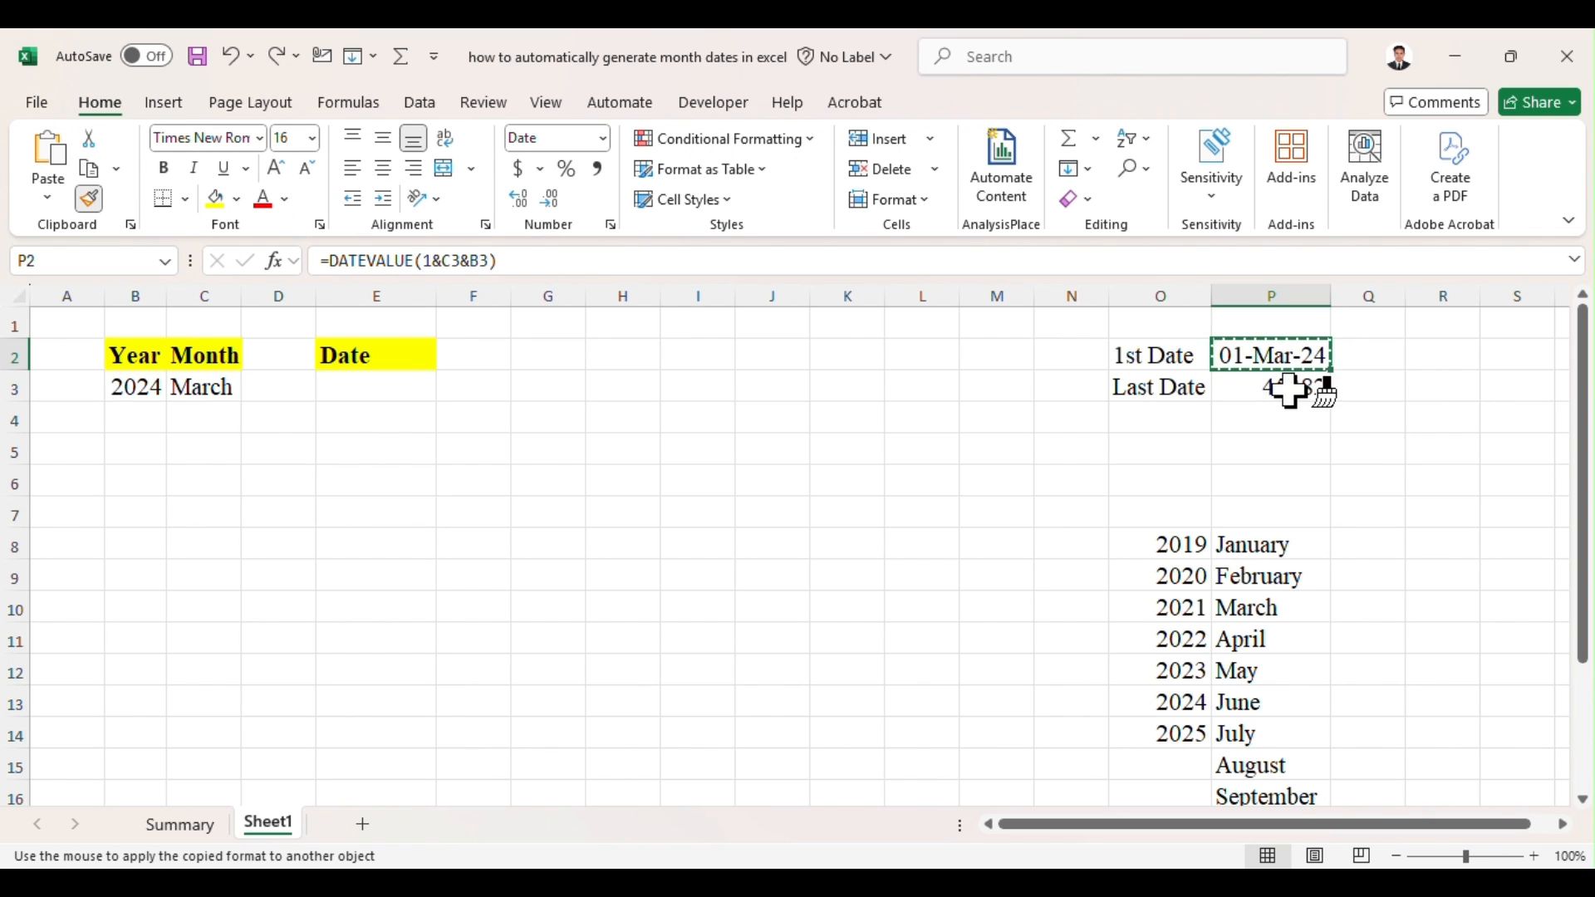
{"action": "left_click", "coordinate": [1260, 382]}
{"action": "left_click", "coordinate": [1338, 287]}
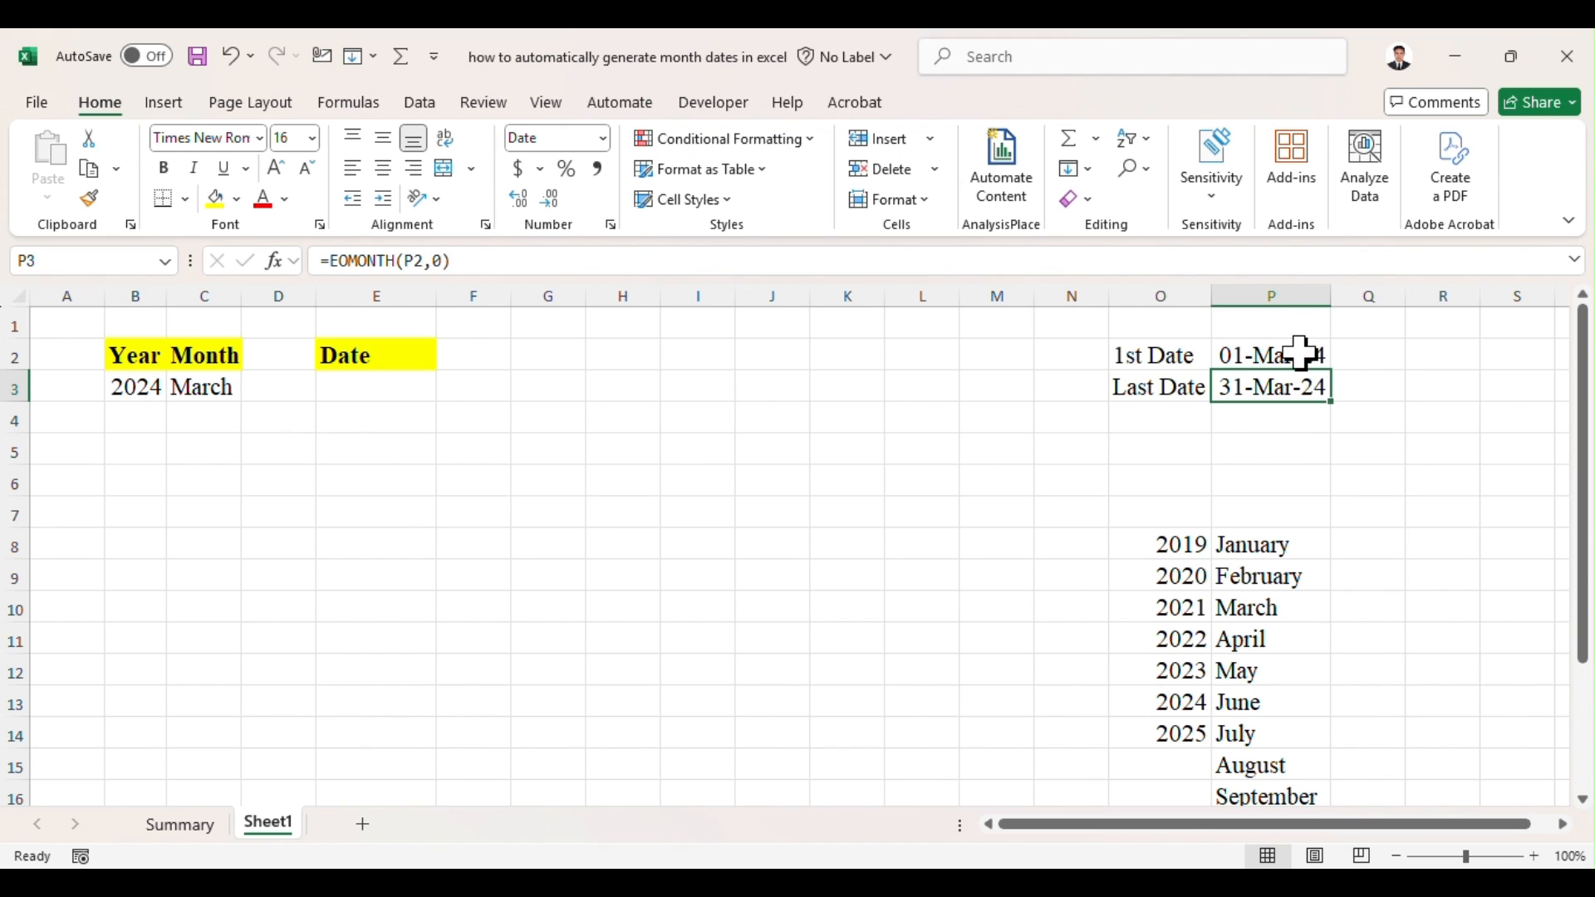
Step: Enter =P2 in E3, the first cell under the Date heading
{"action": "left_click", "coordinate": [386, 385]}
{"action": "type", "text": "="}
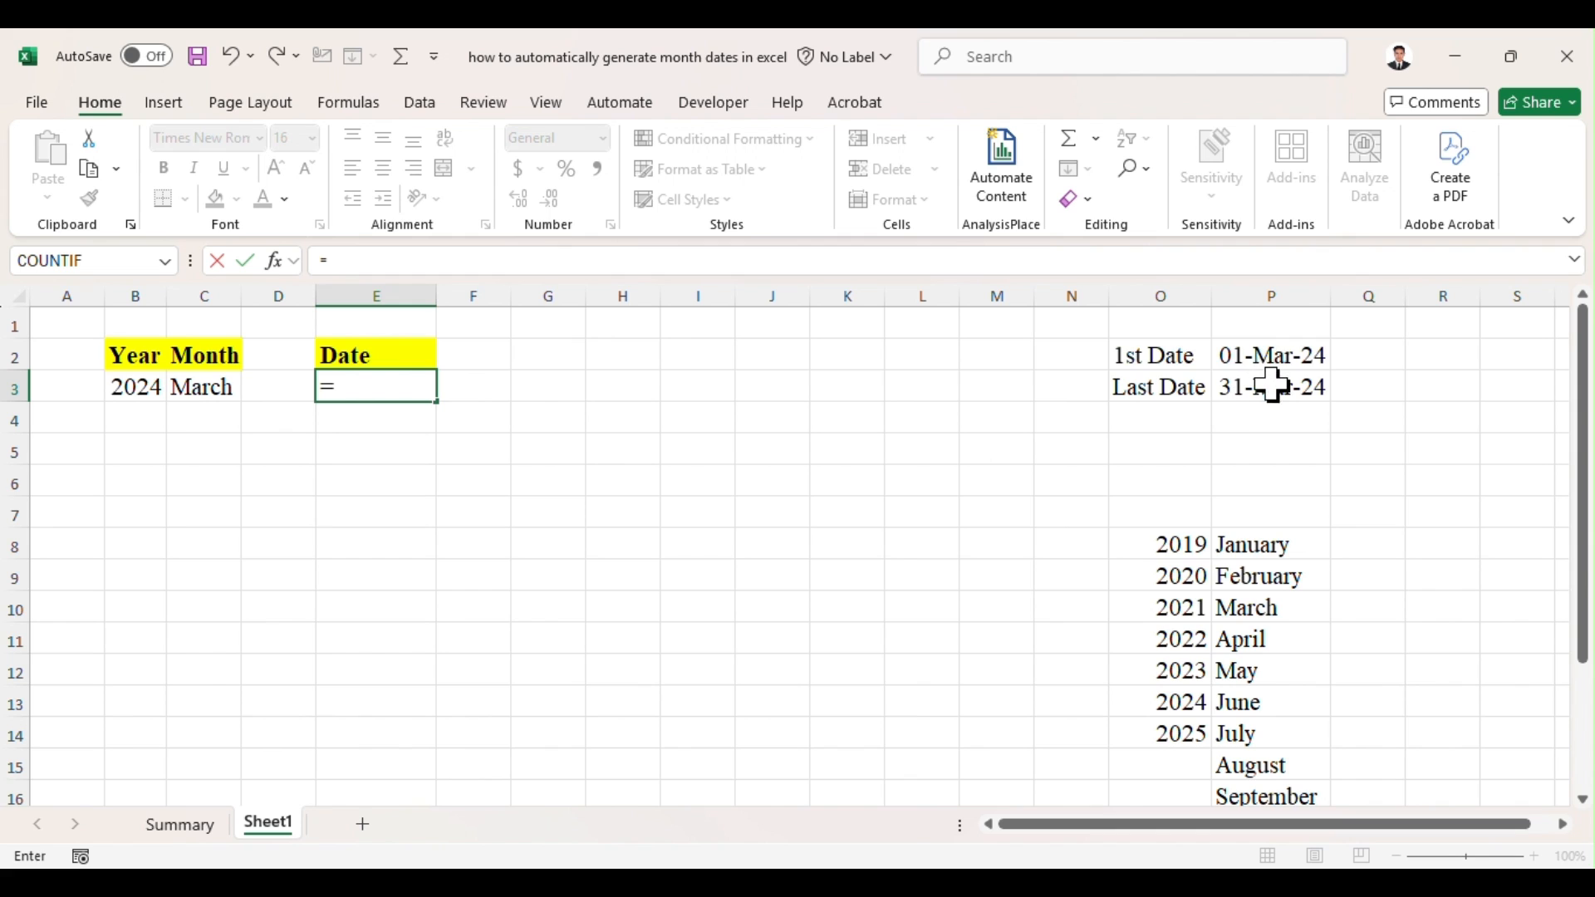
{"action": "left_click", "coordinate": [1271, 356]}
{"action": "key", "text": "Return"}
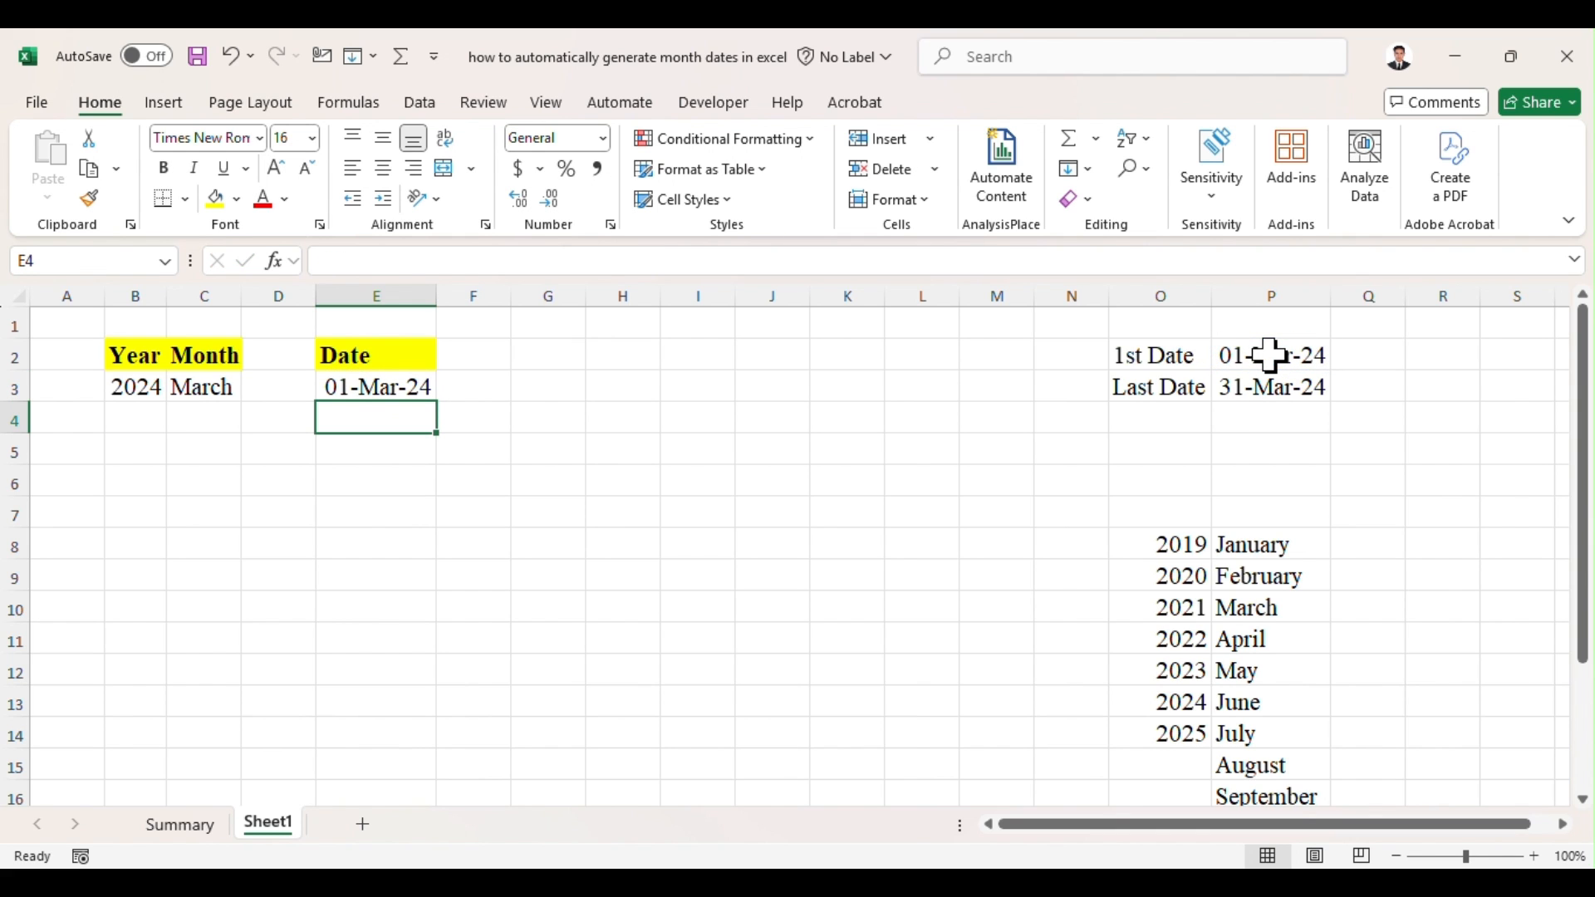
Step: Enter the formula =IF(E3<$P$3,E3+1,"") in E4, with the reference to P3 made absolute
{"action": "type", "text": "="}
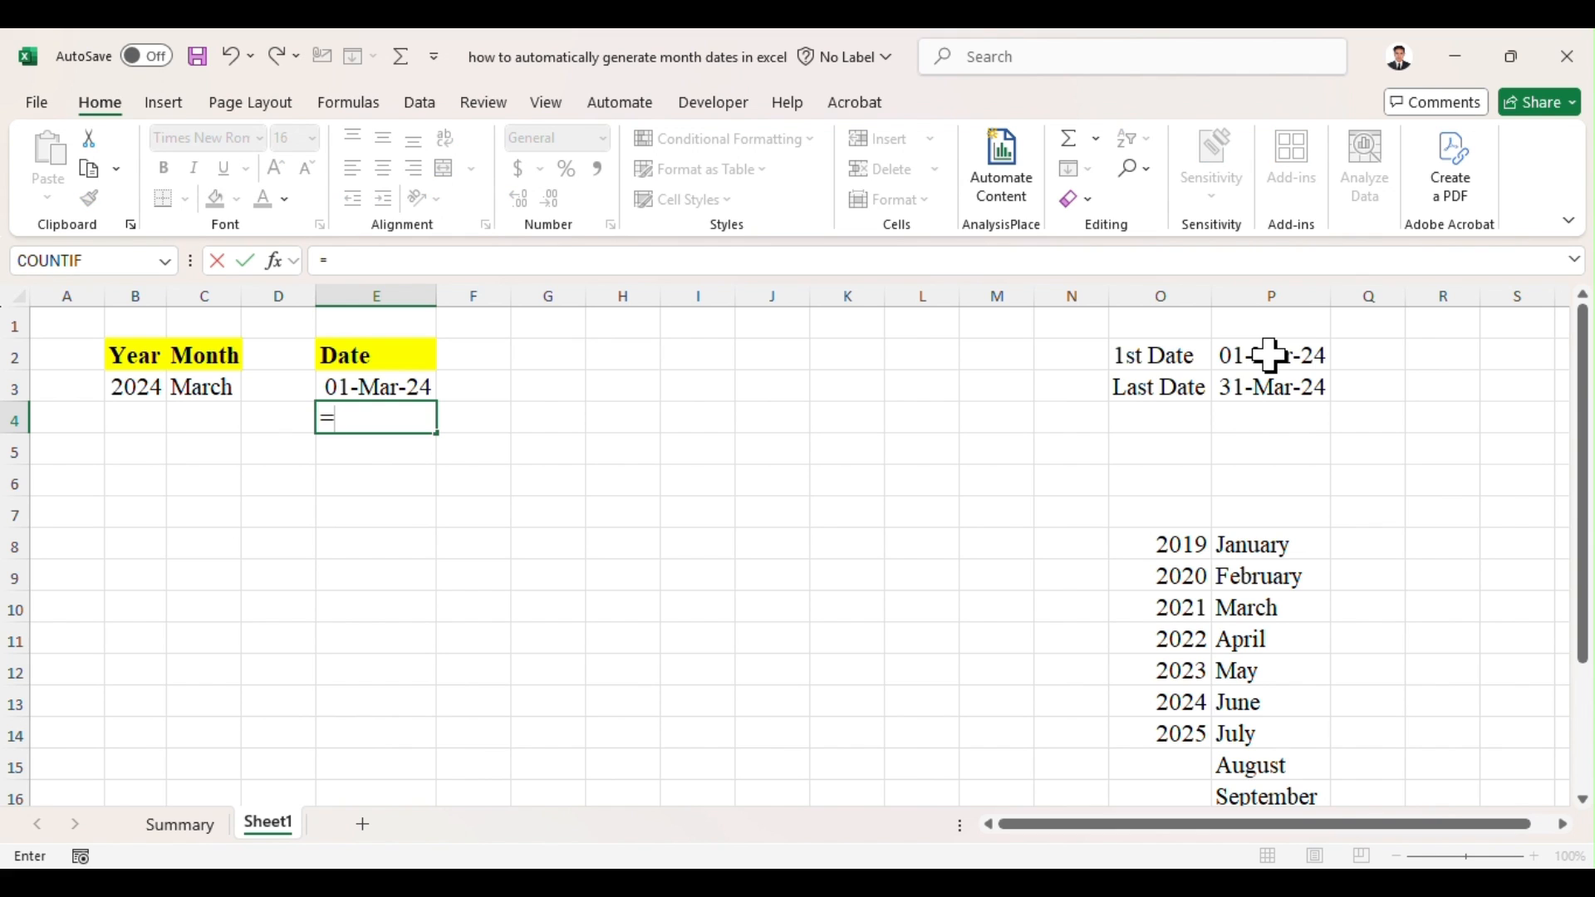
{"action": "type", "text": "if"}
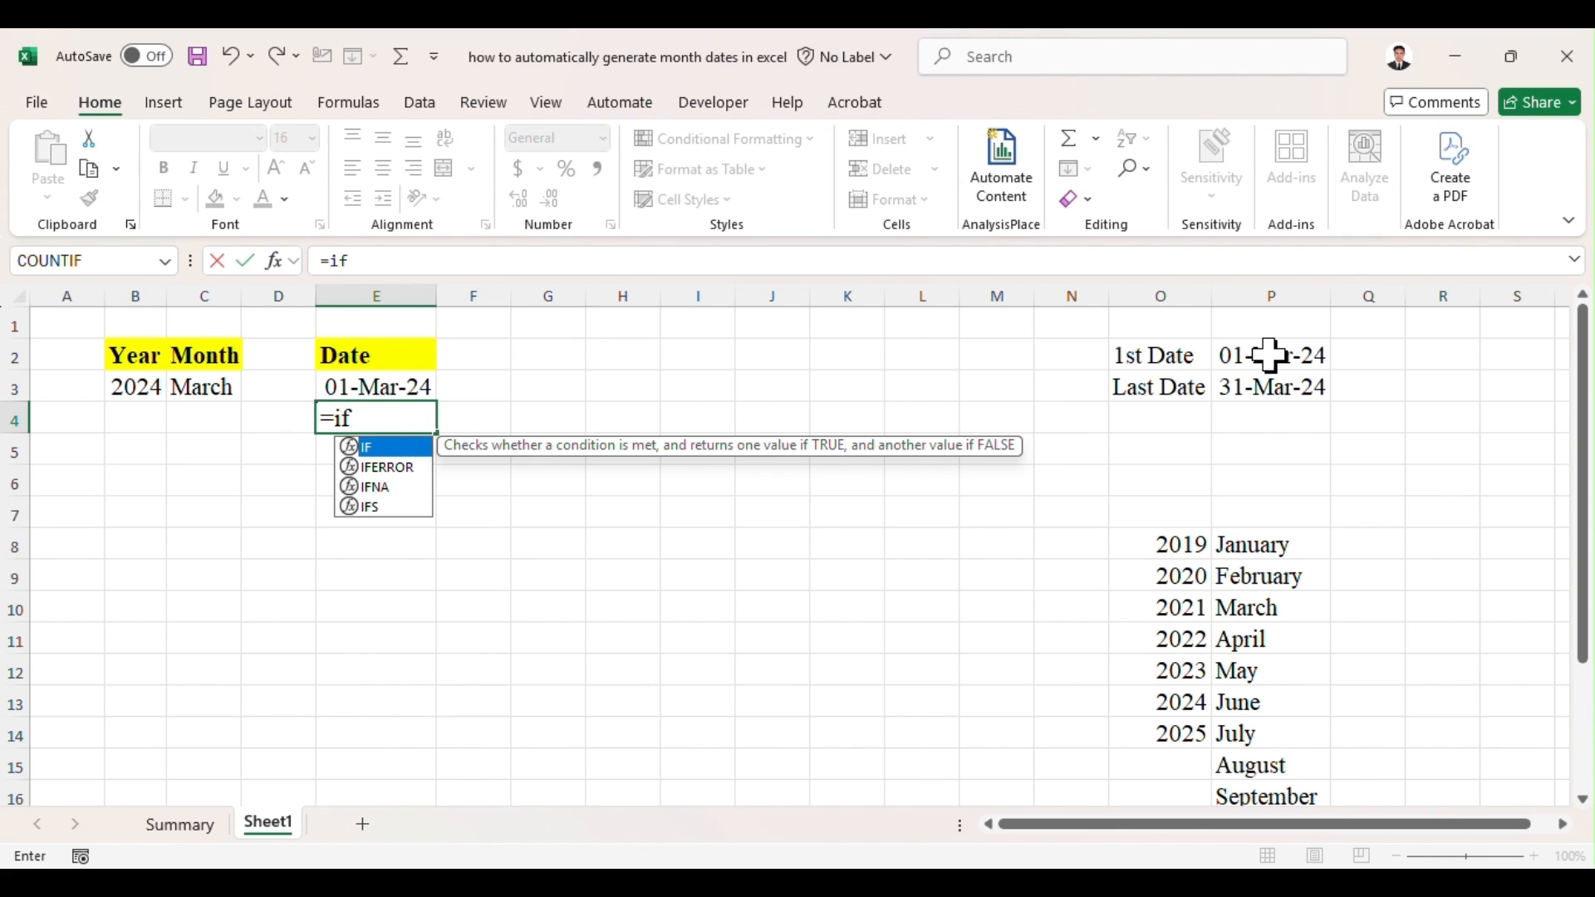
{"action": "key", "text": "Tab"}
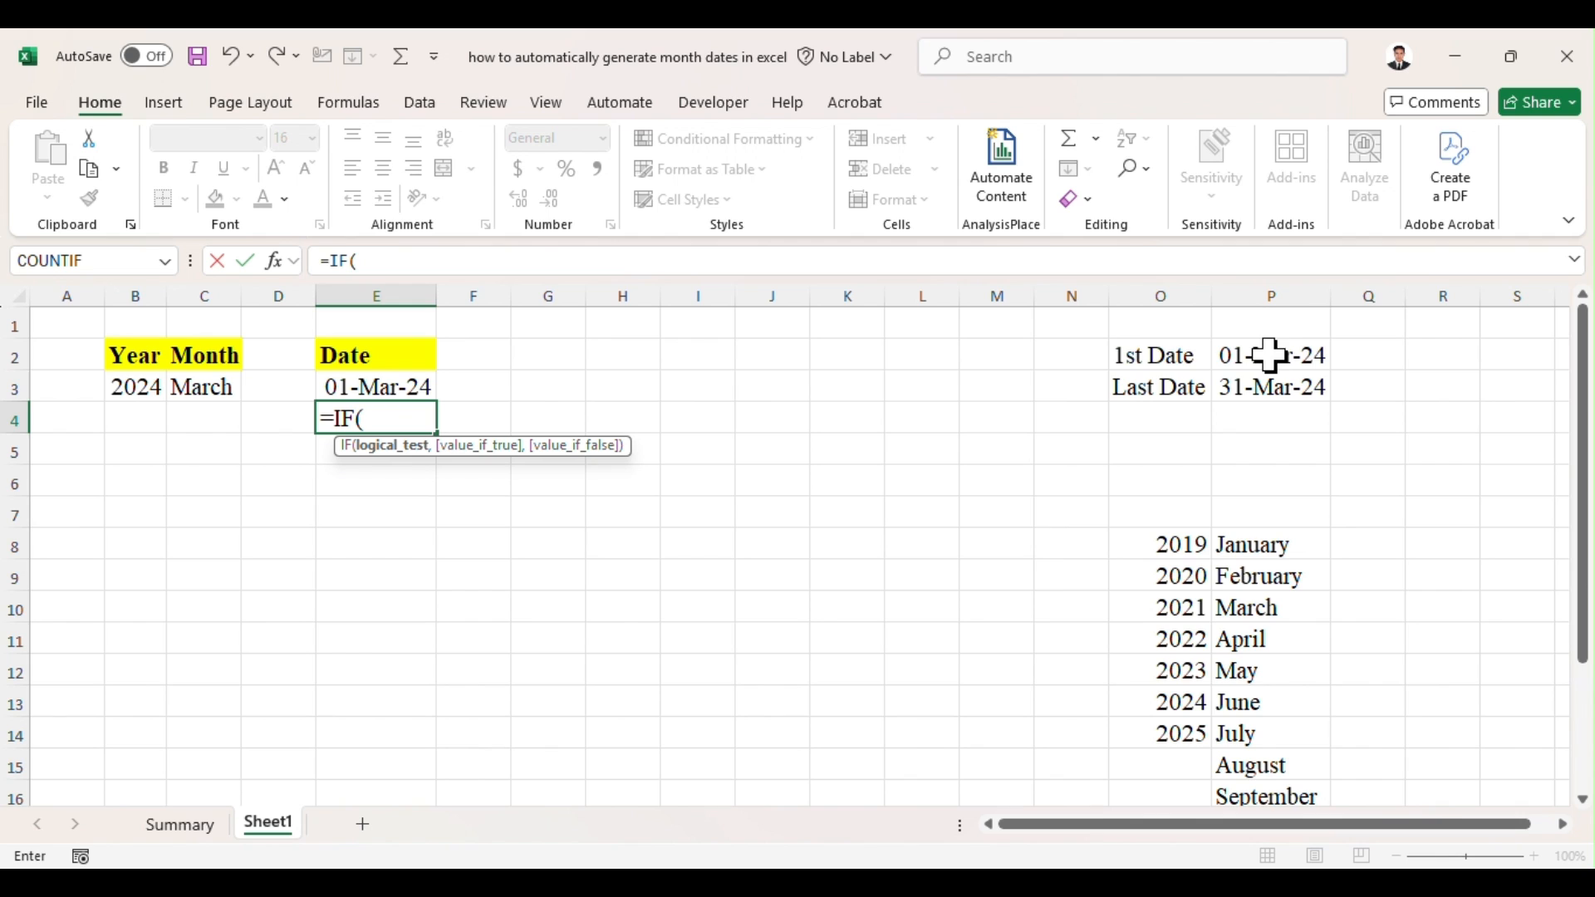
{"action": "left_click", "coordinate": [413, 386]}
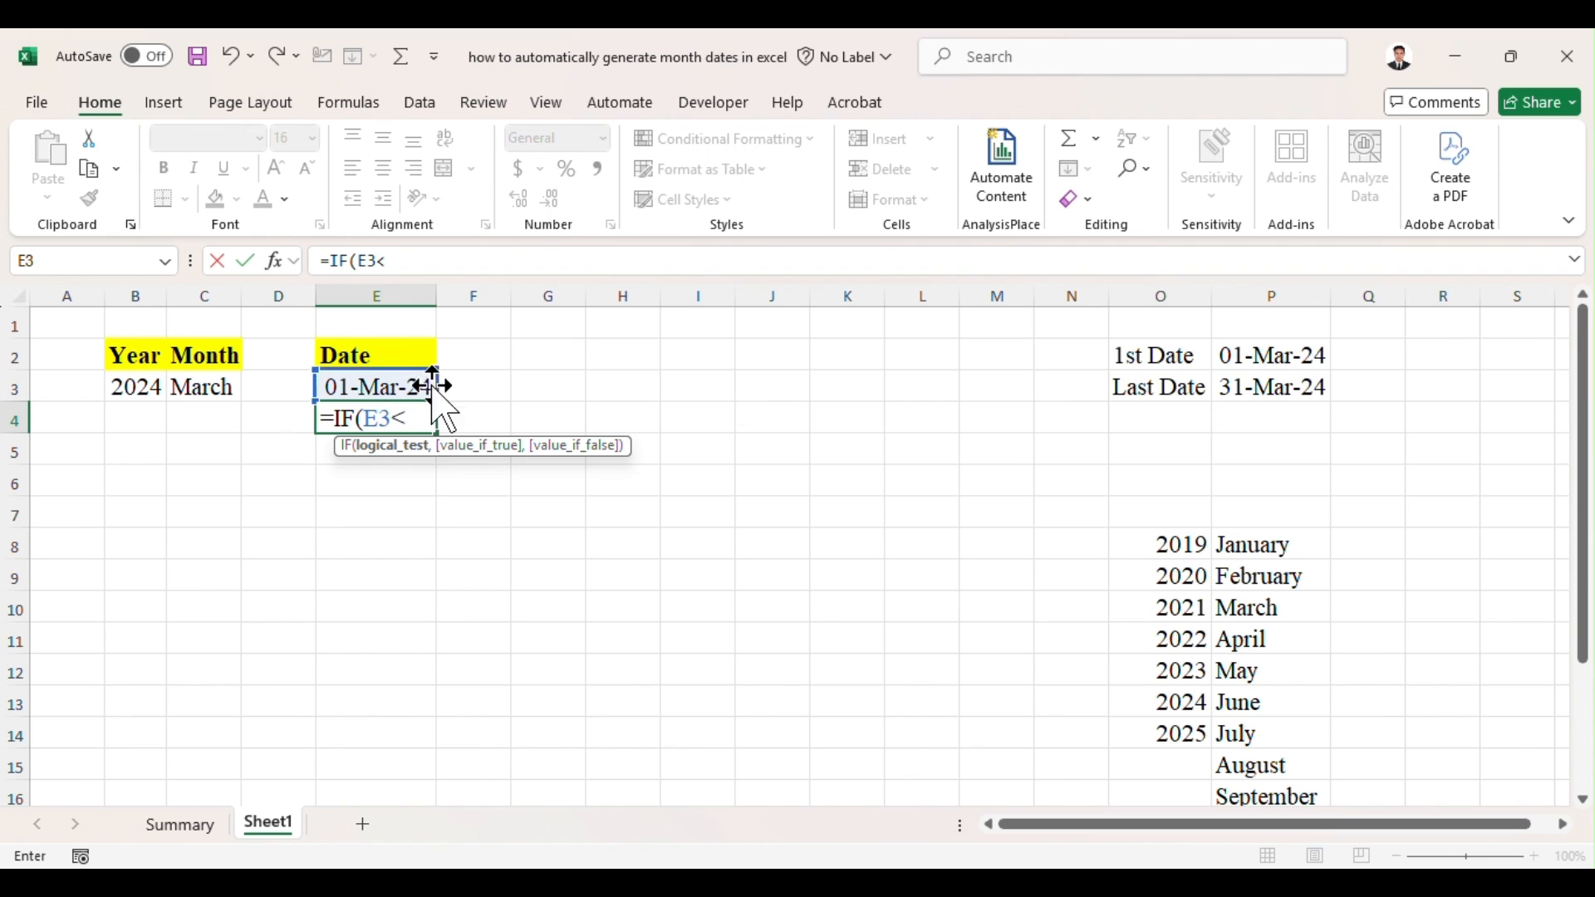
{"action": "left_click", "coordinate": [1274, 383]}
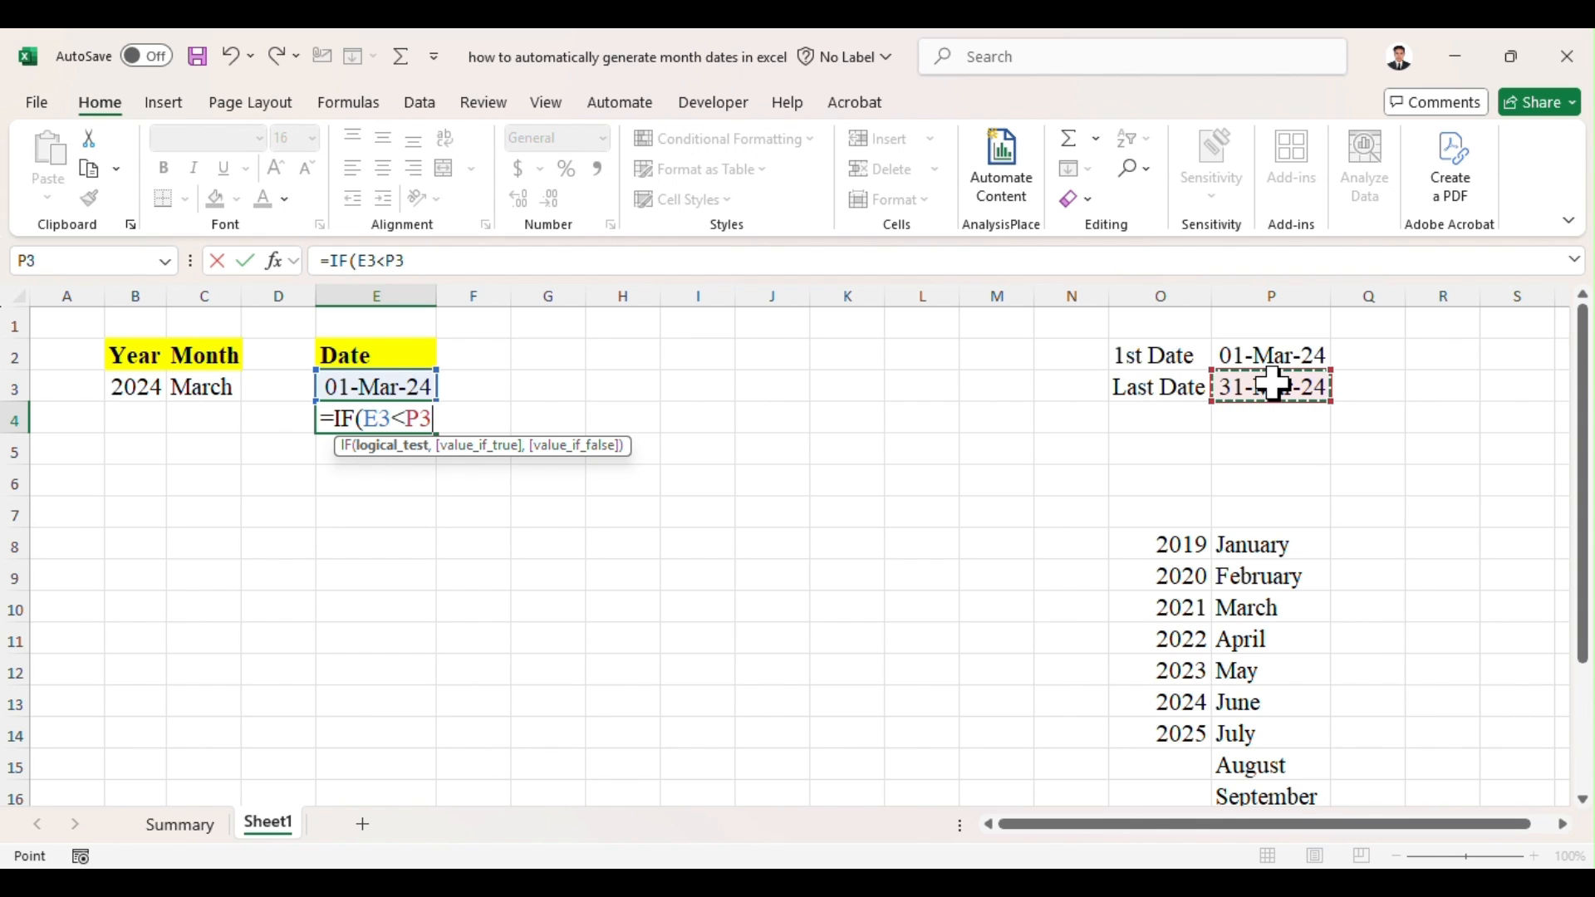
{"action": "type", "text": ","}
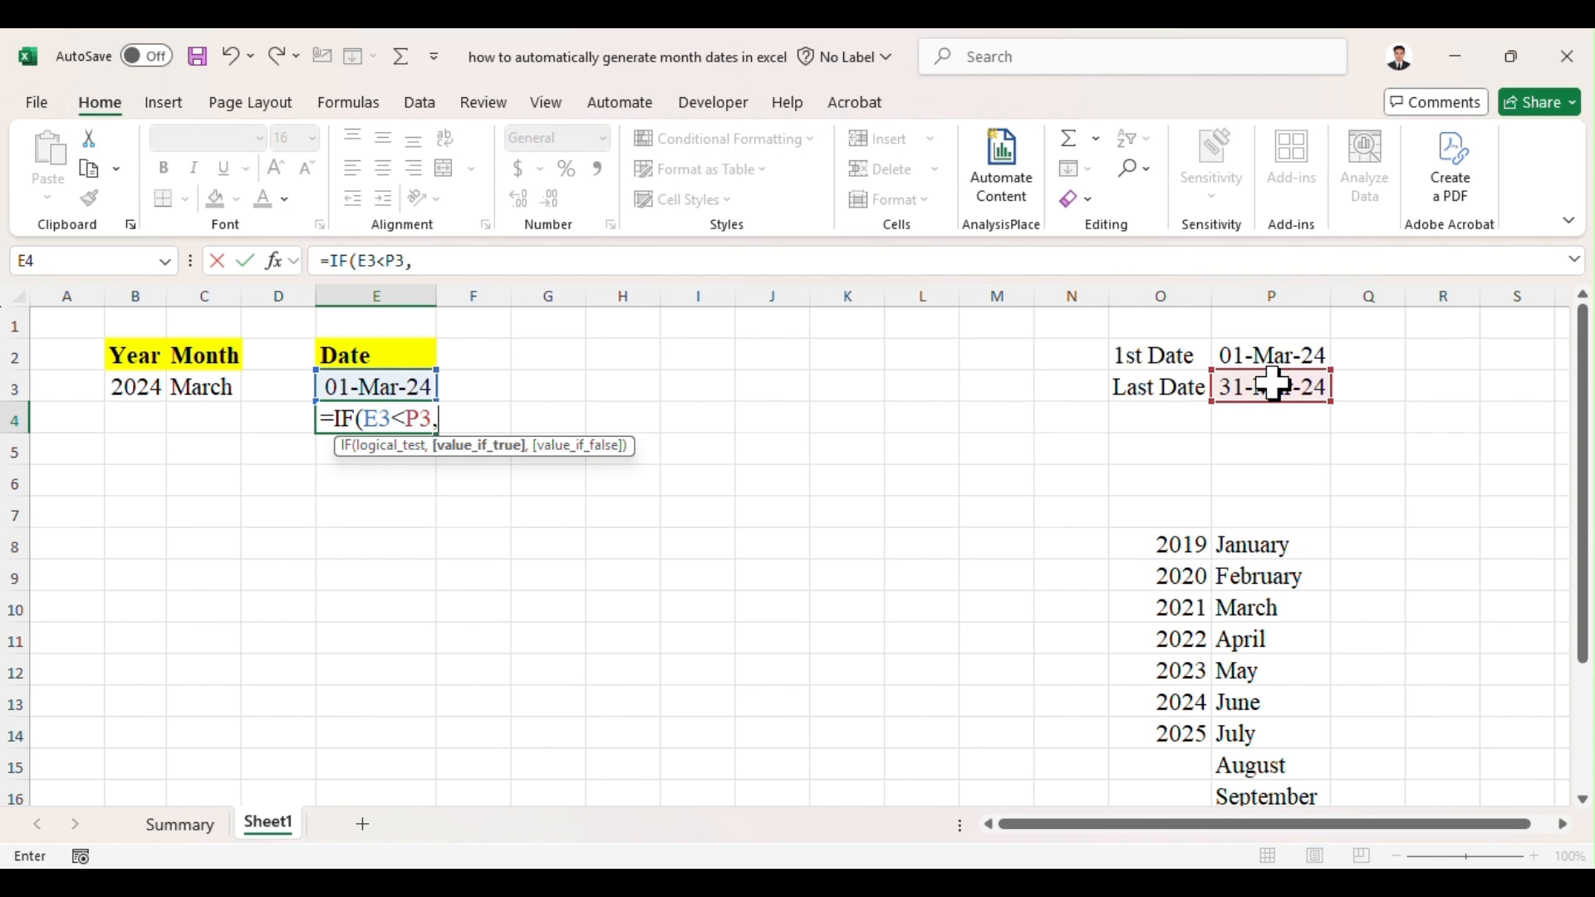
{"action": "left_click", "coordinate": [409, 386]}
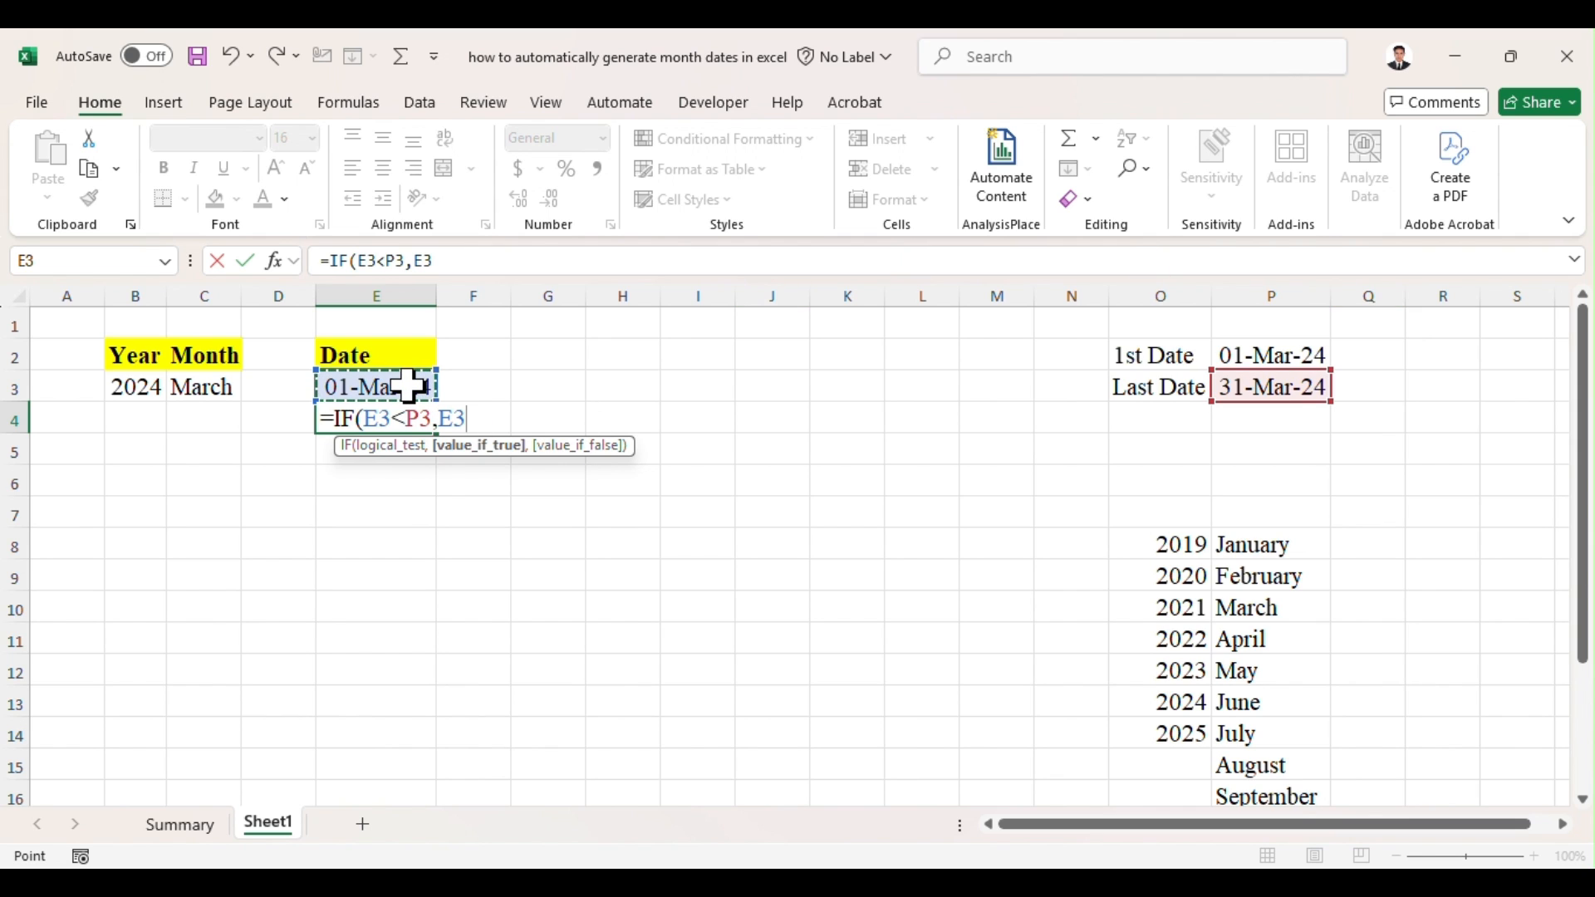
{"action": "type", "text": "+1"}
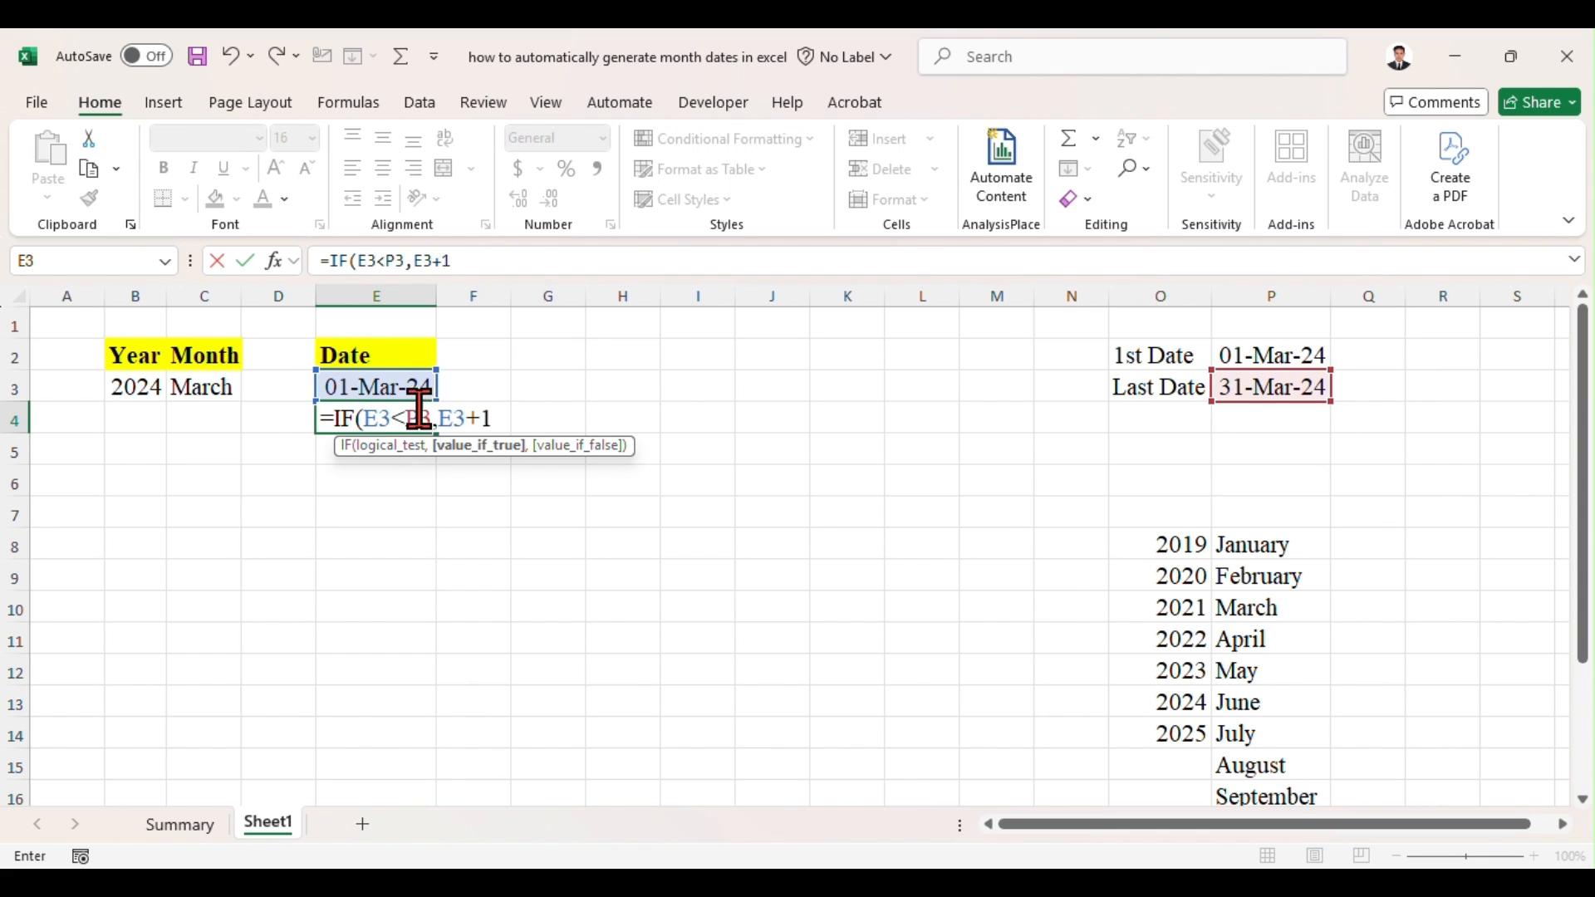
{"action": "type", "text": ","}
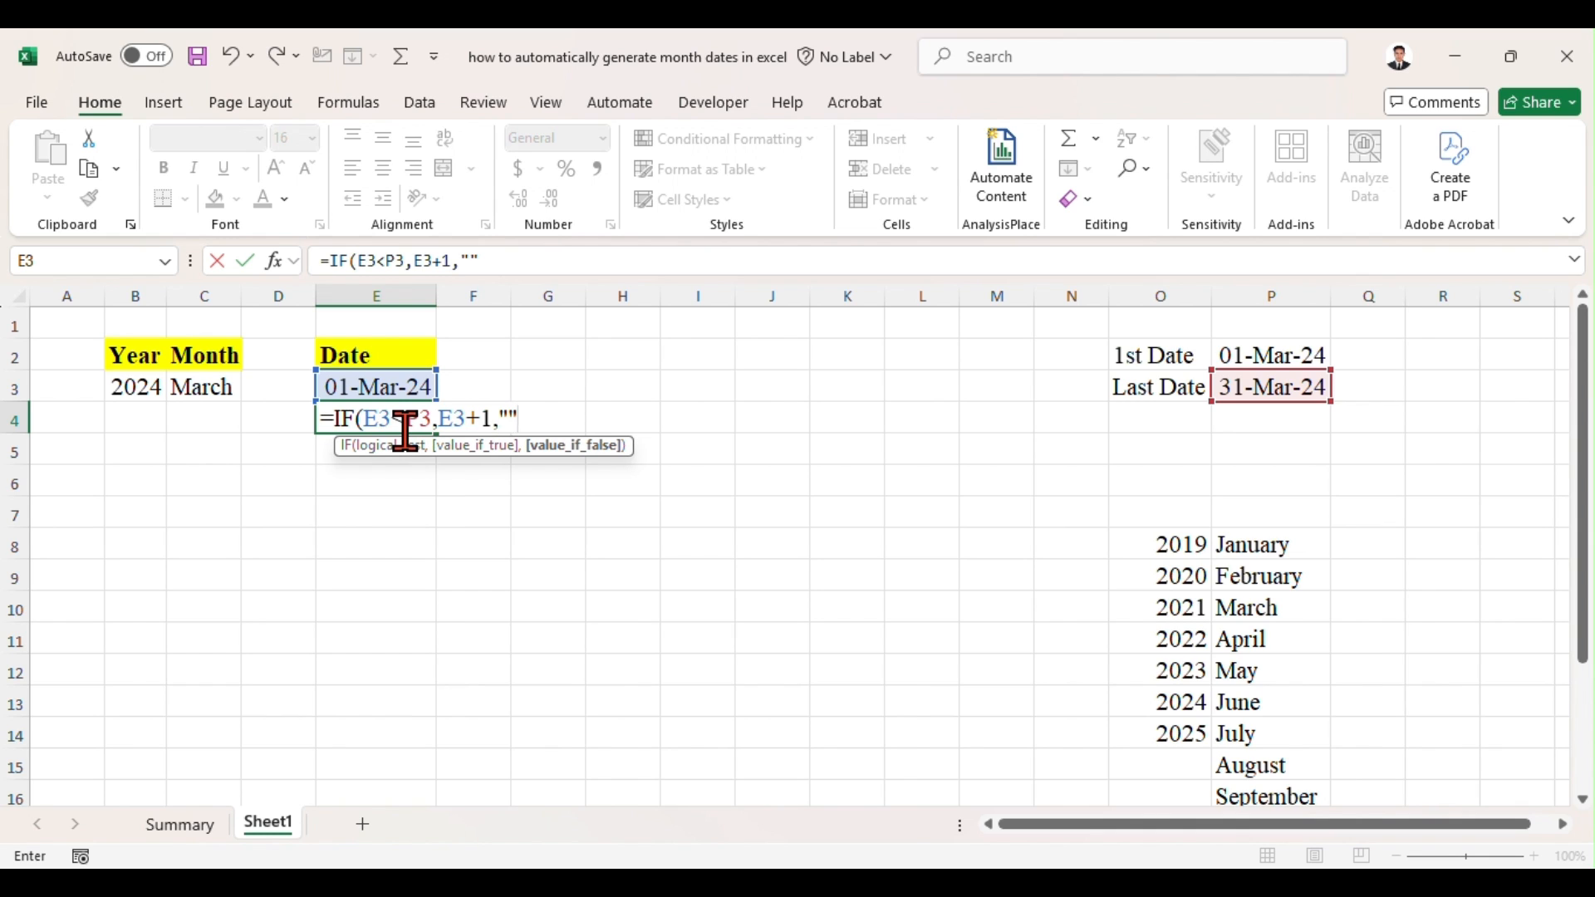
{"action": "type", "text": "\"\")"}
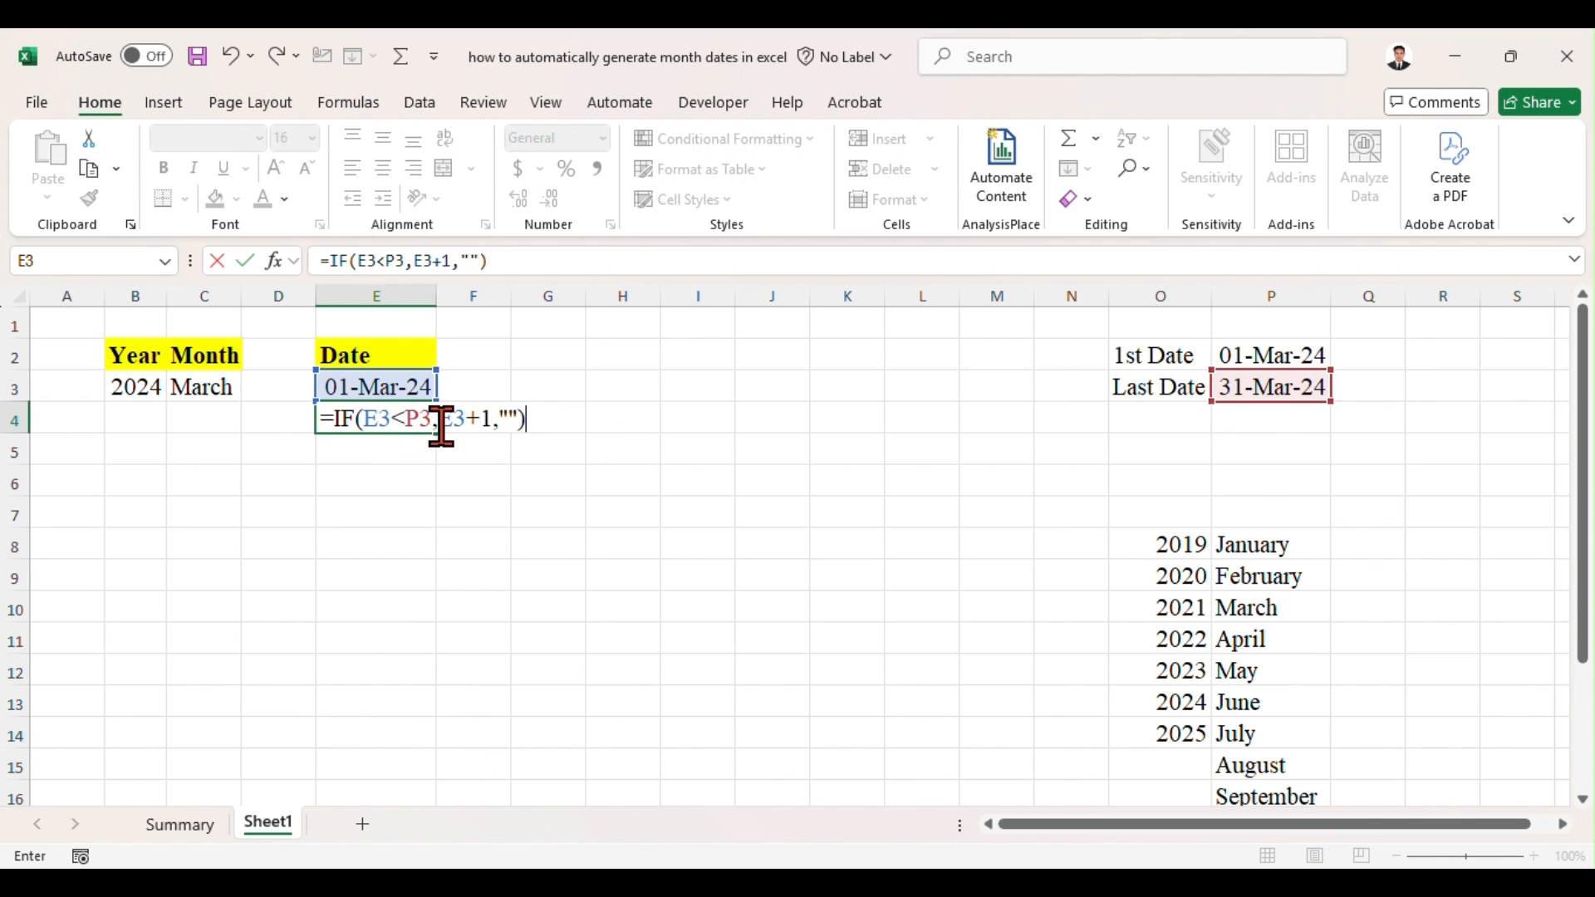
{"action": "left_click_drag", "start_coordinate": [431, 420], "coordinate": [407, 419]}
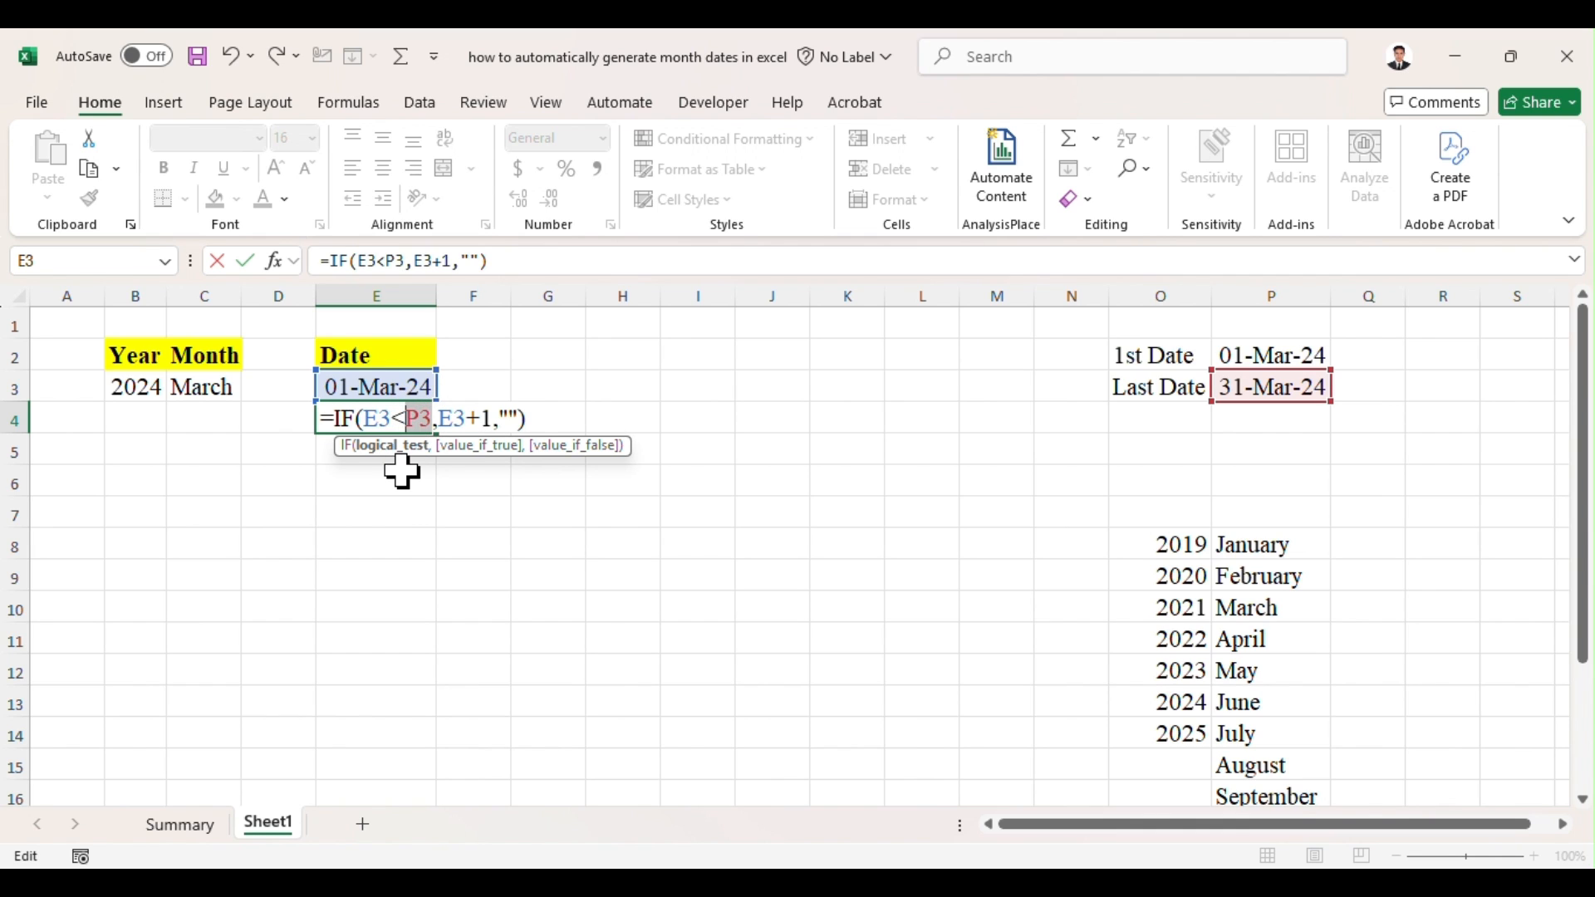
{"action": "key", "text": "F4"}
{"action": "key", "text": "Return"}
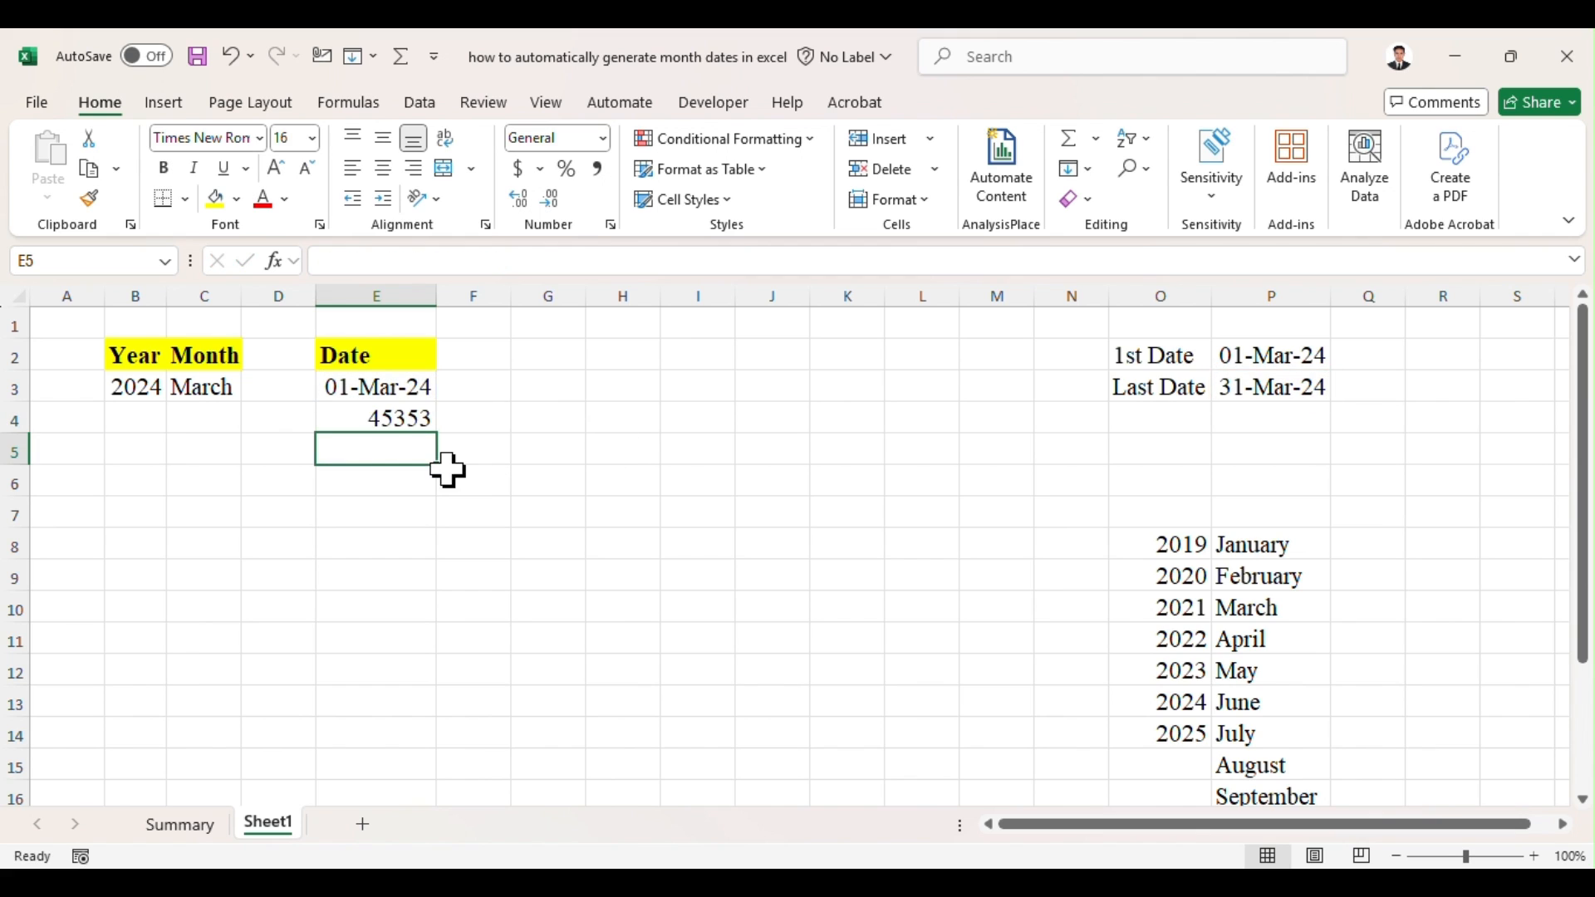
Step: Copy the date format of E3 onto E4 with Format Painter
{"action": "left_click", "coordinate": [395, 393]}
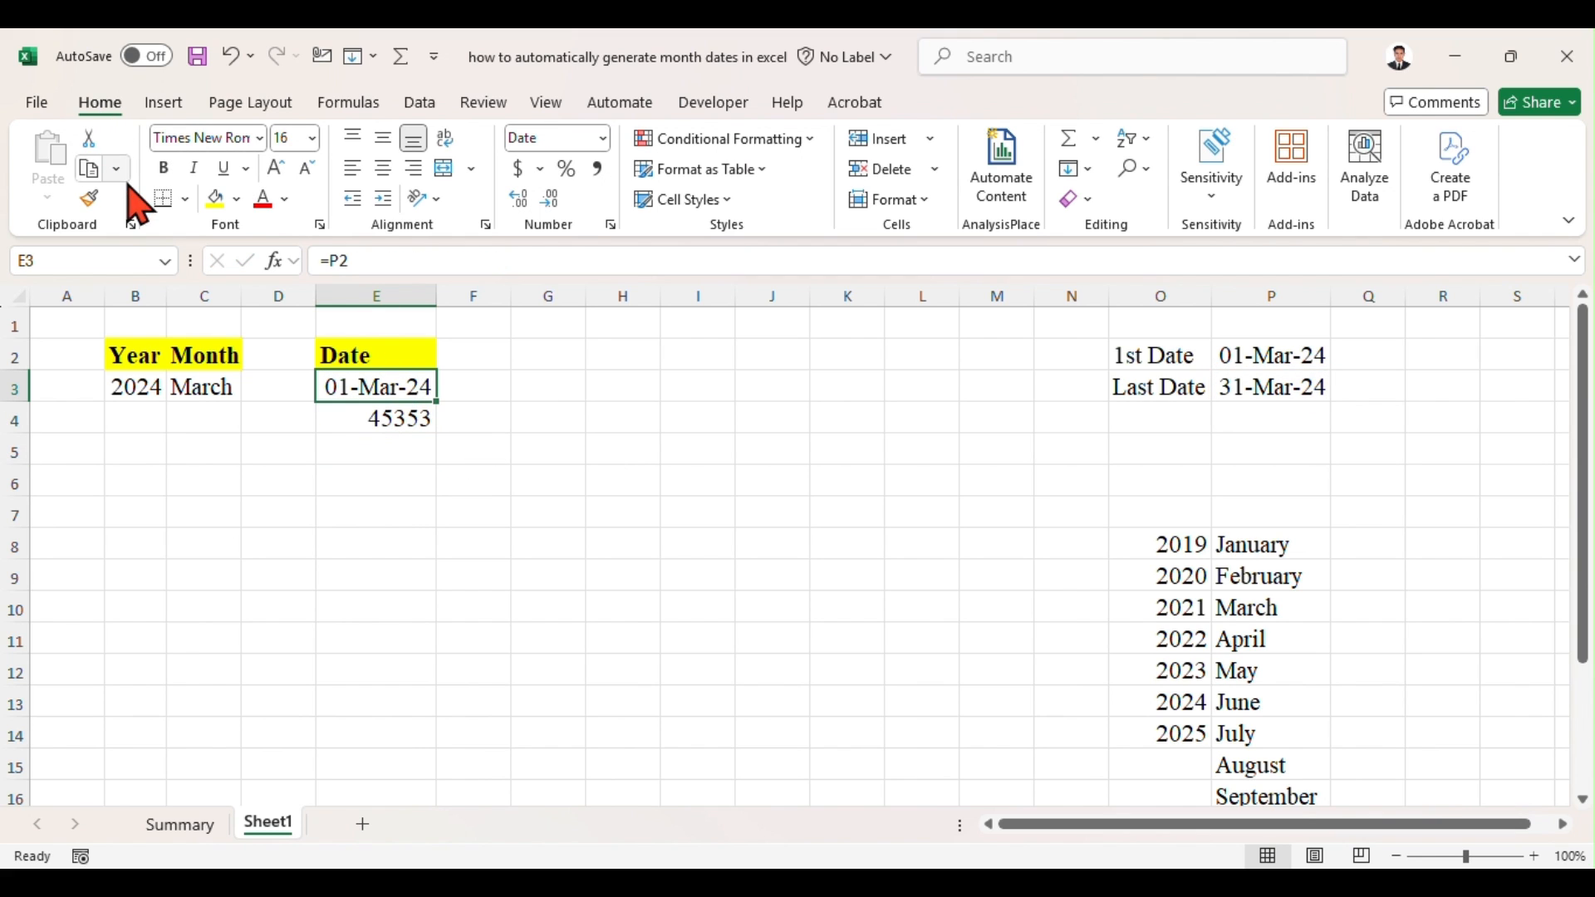
{"action": "left_click", "coordinate": [89, 199]}
{"action": "left_click", "coordinate": [393, 430]}
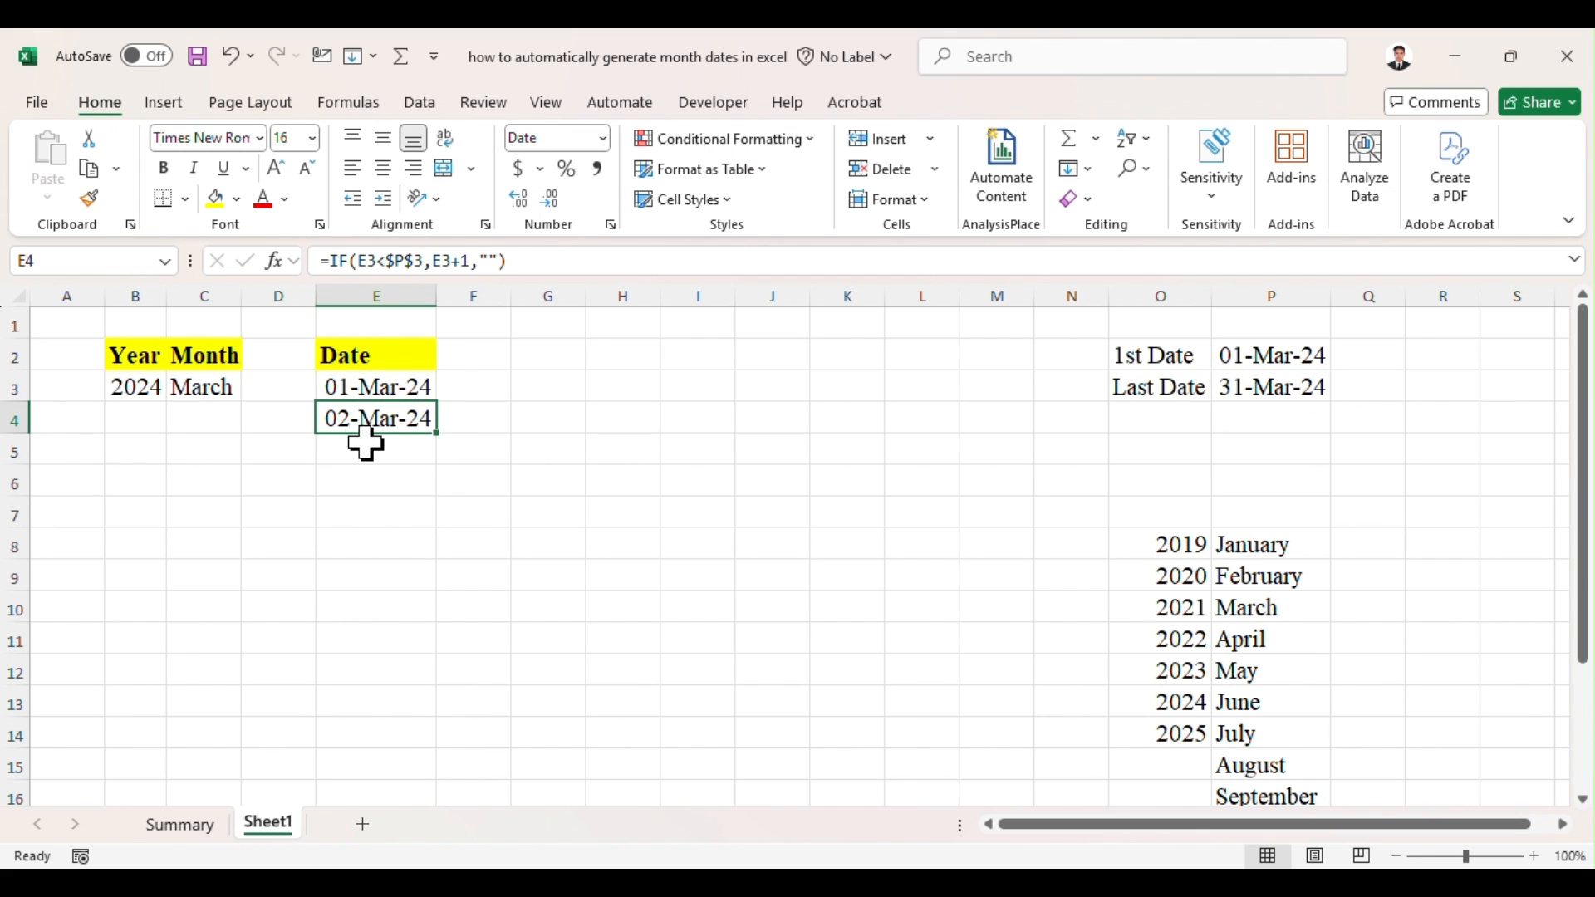
Step: Fill the date formula from E4 down to E10 and select E10
{"action": "left_click_drag", "start_coordinate": [439, 436], "coordinate": [423, 613]}
{"action": "left_click_drag", "start_coordinate": [418, 736], "coordinate": [415, 808]}
{"action": "left_click", "coordinate": [389, 519]}
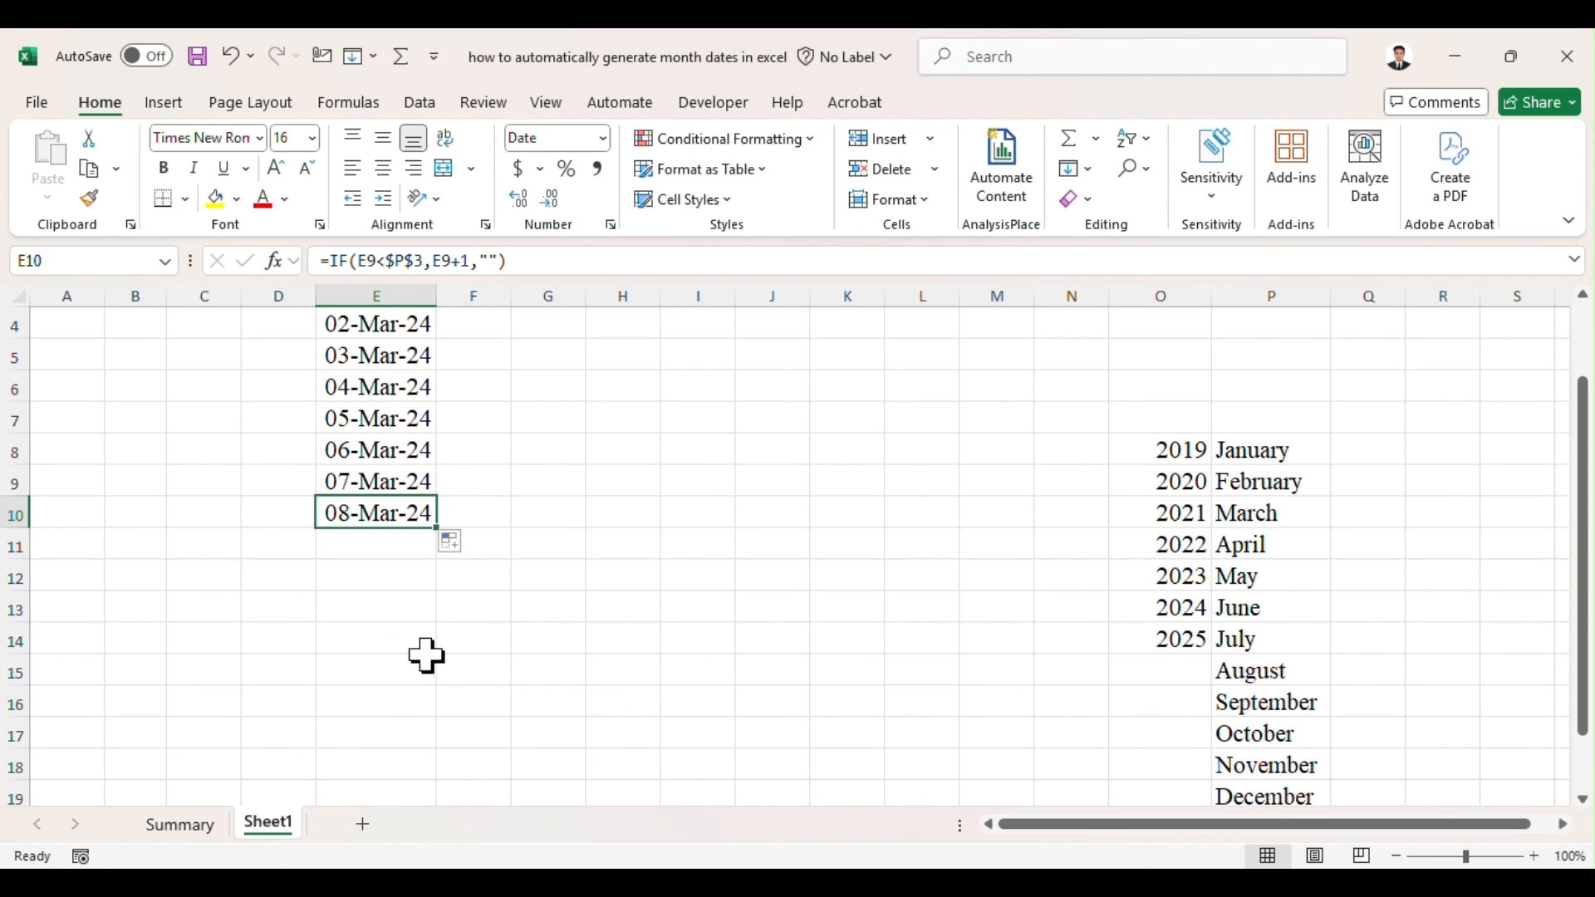
Step: Extend the date formula down column E through row 33 to cover a full 31-day month
{"action": "left_click", "coordinate": [424, 619]}
{"action": "left_click", "coordinate": [431, 700]}
{"action": "left_click", "coordinate": [374, 389]}
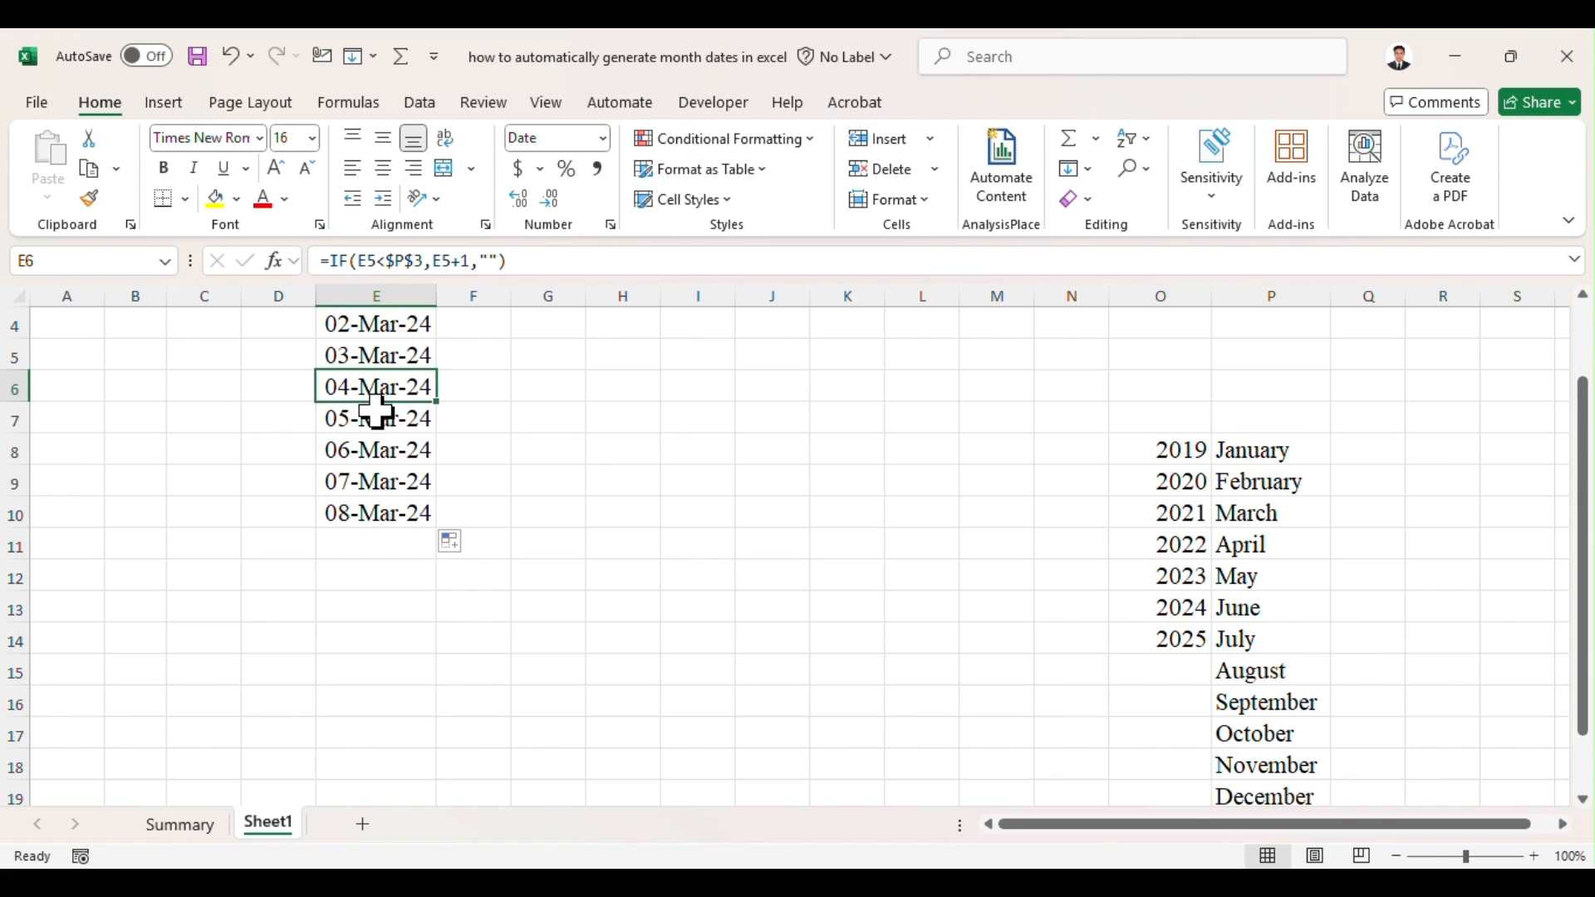
{"action": "left_click_drag", "start_coordinate": [439, 402], "coordinate": [420, 844]}
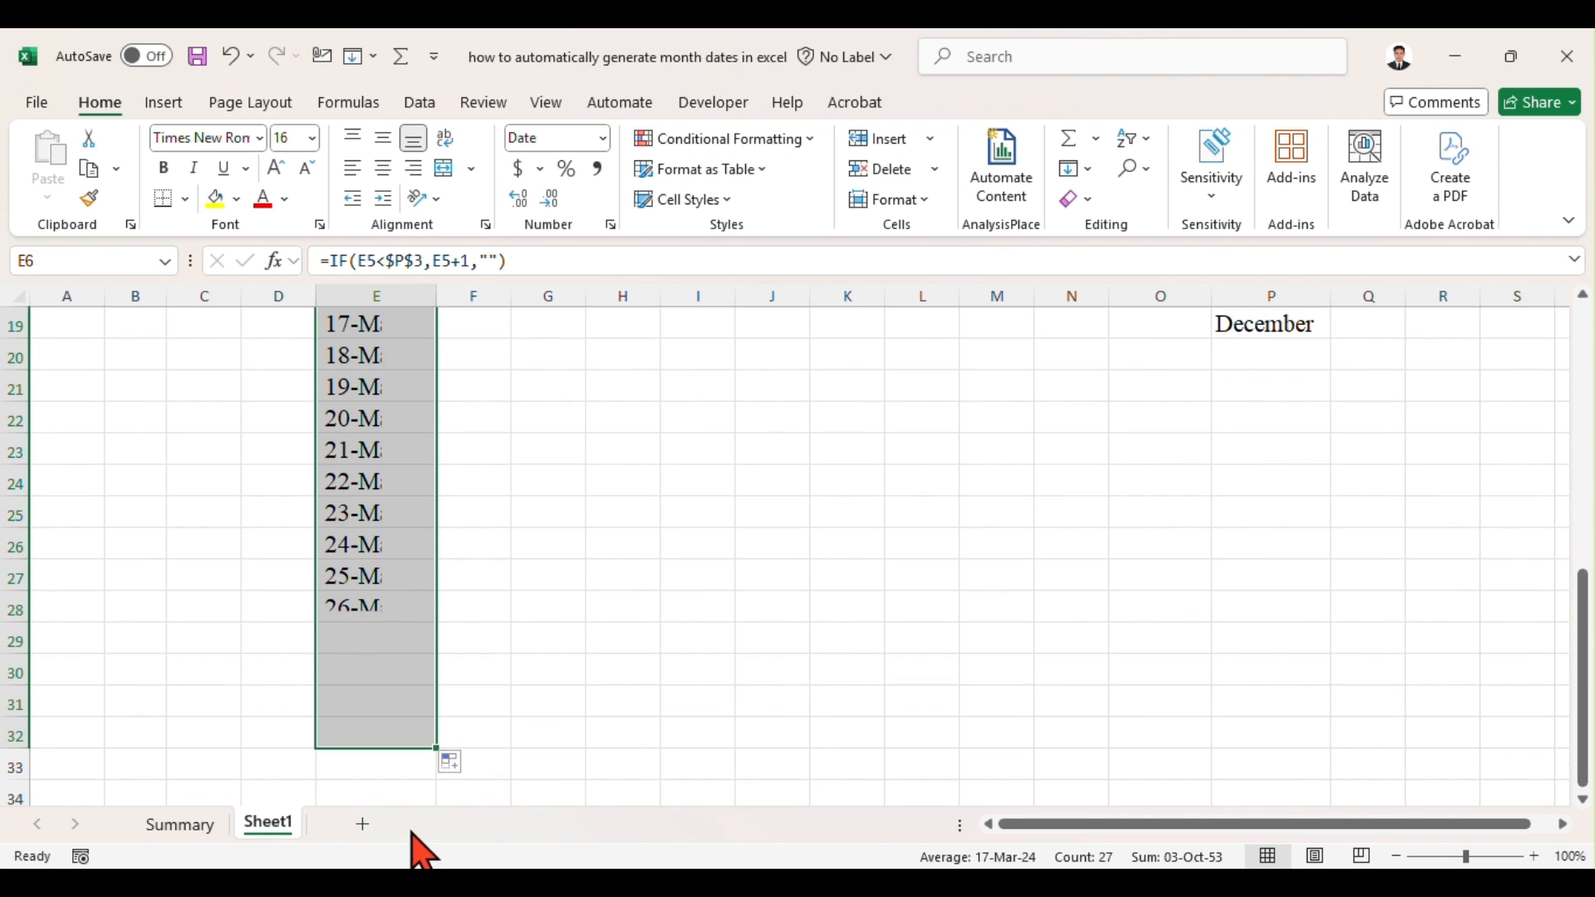
{"action": "left_click", "coordinate": [384, 735]}
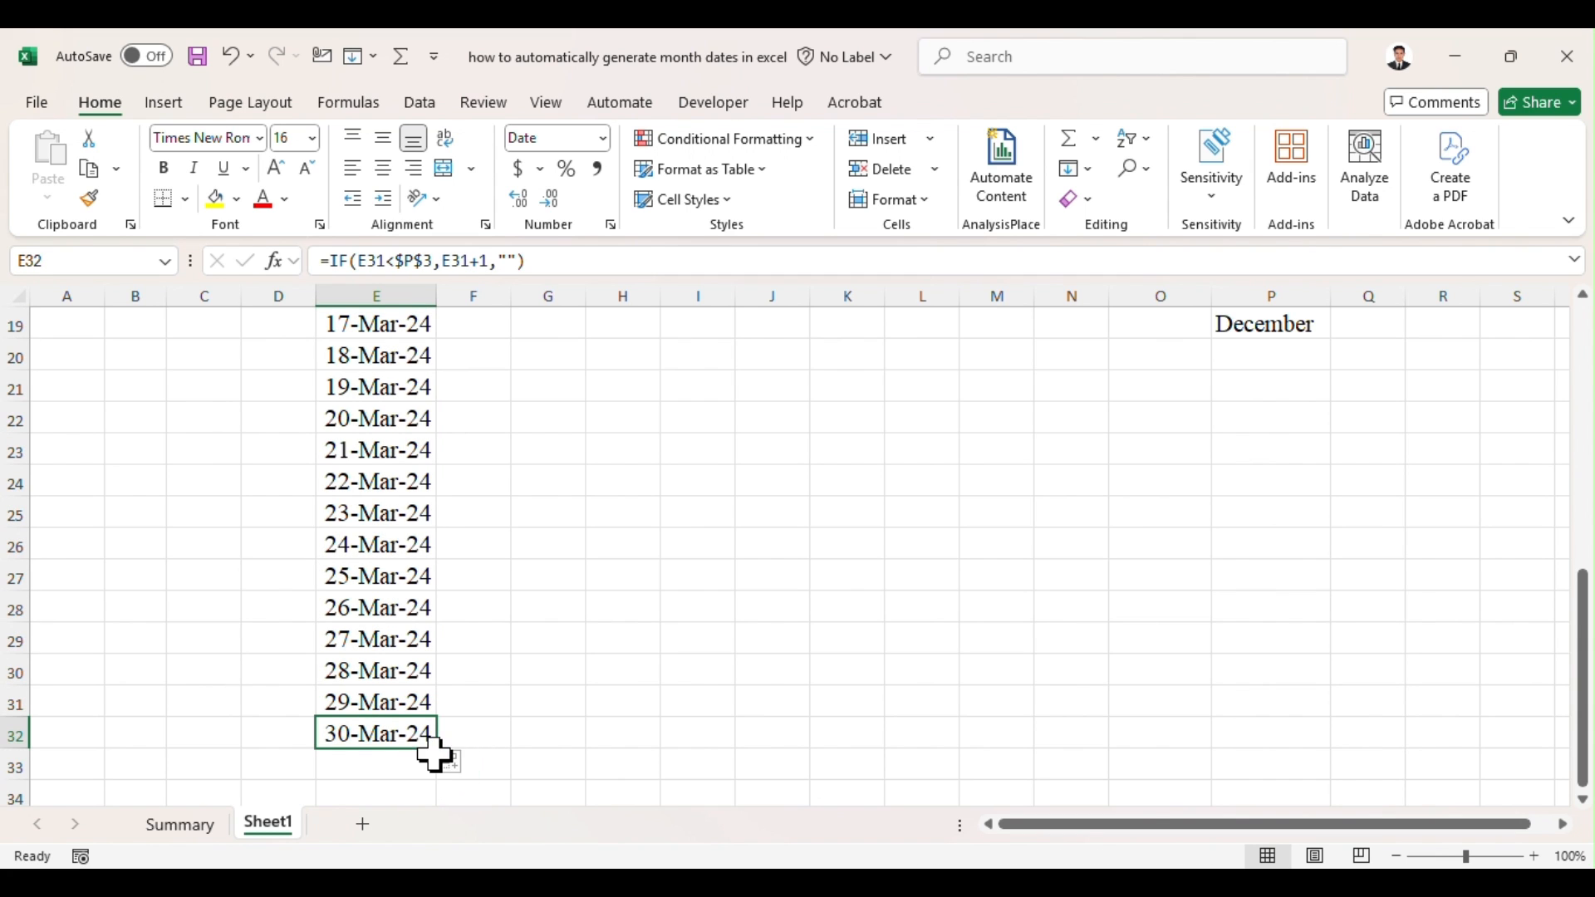
{"action": "left_click_drag", "start_coordinate": [437, 755], "coordinate": [427, 836]}
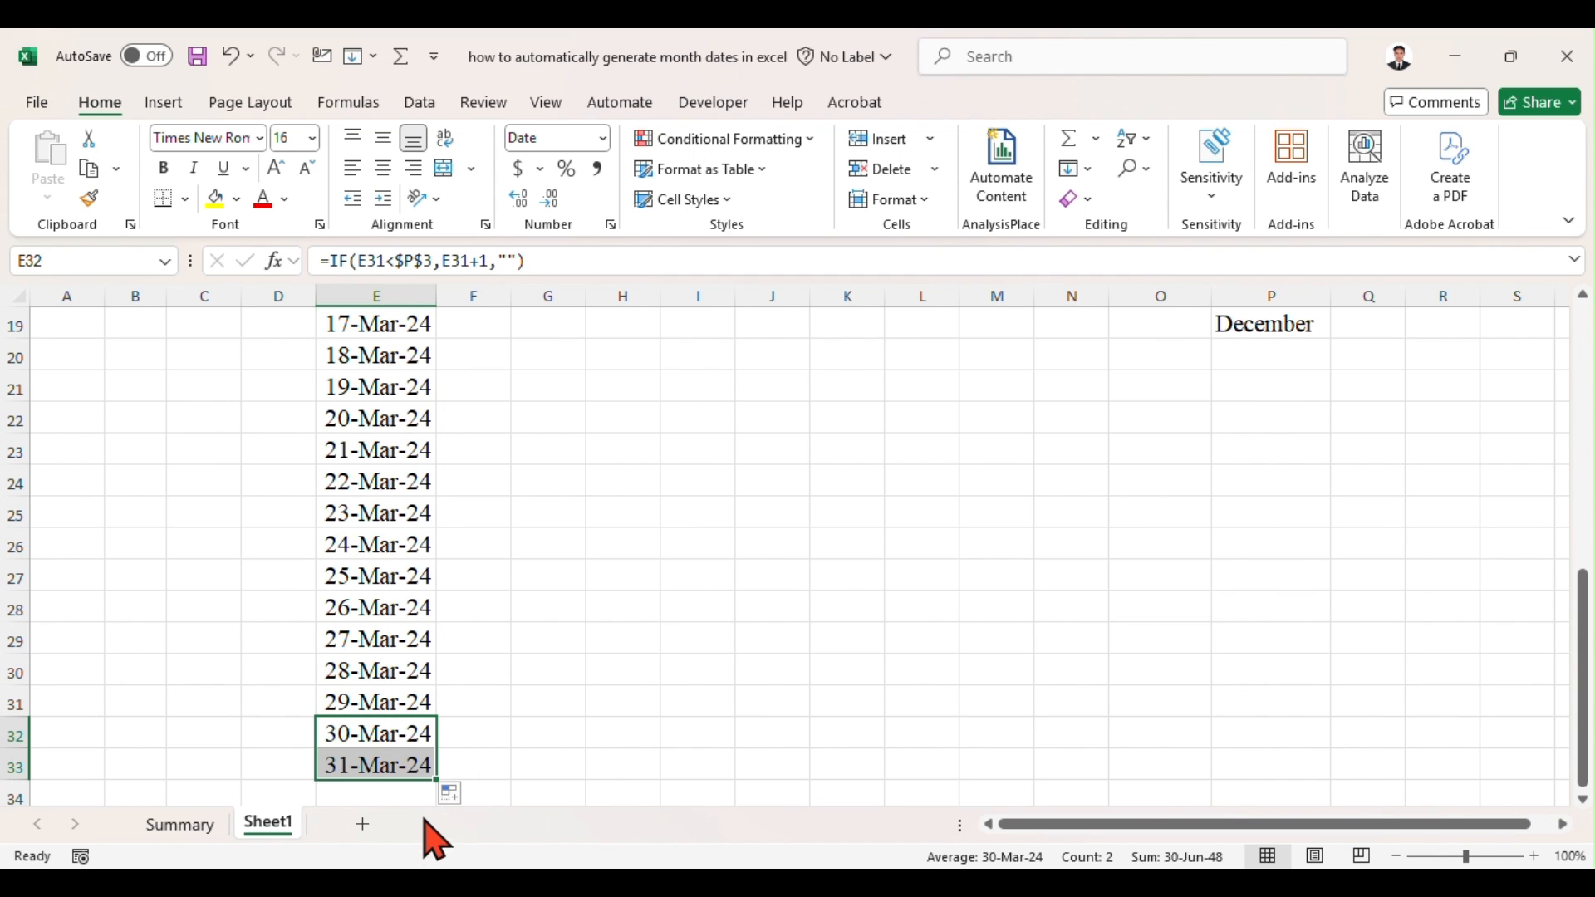
{"action": "scroll", "coordinate": [520, 653], "scroll_direction": "down", "scroll_amount": 1}
{"action": "left_click", "coordinate": [520, 653]}
{"action": "left_click", "coordinate": [422, 675]}
{"action": "left_click_drag", "start_coordinate": [435, 689], "coordinate": [427, 727]}
{"action": "left_click", "coordinate": [401, 683]}
{"action": "scroll", "coordinate": [445, 595], "scroll_direction": "up", "scroll_amount": 7}
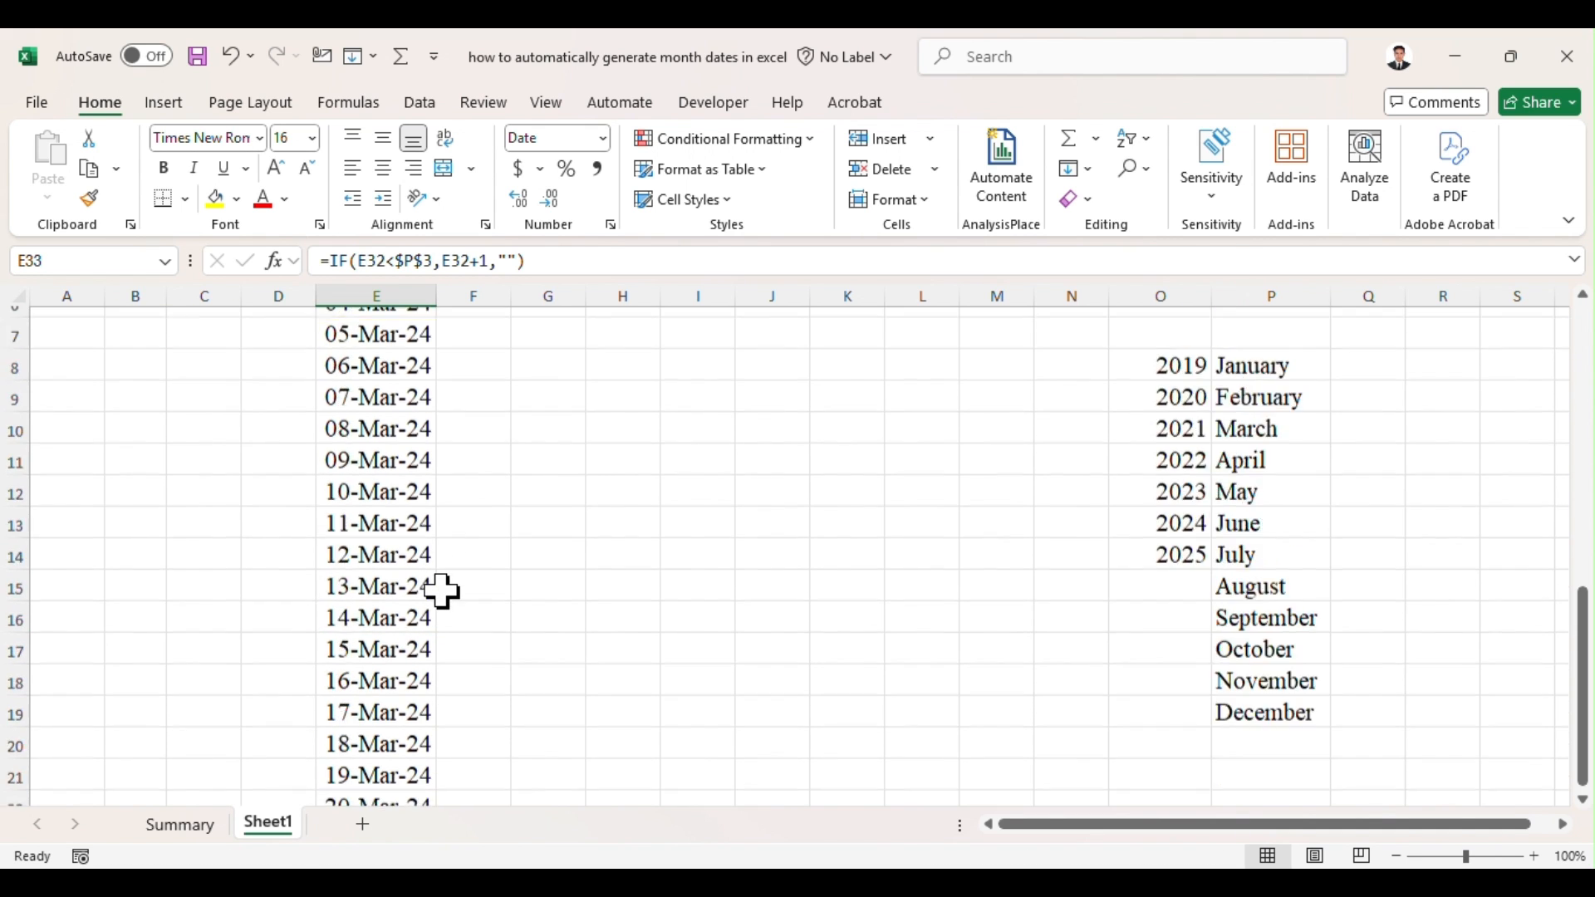
Step: Hide helper columns O and P, which hold the first and last dates and the year and month lists
{"action": "left_click", "coordinate": [553, 457]}
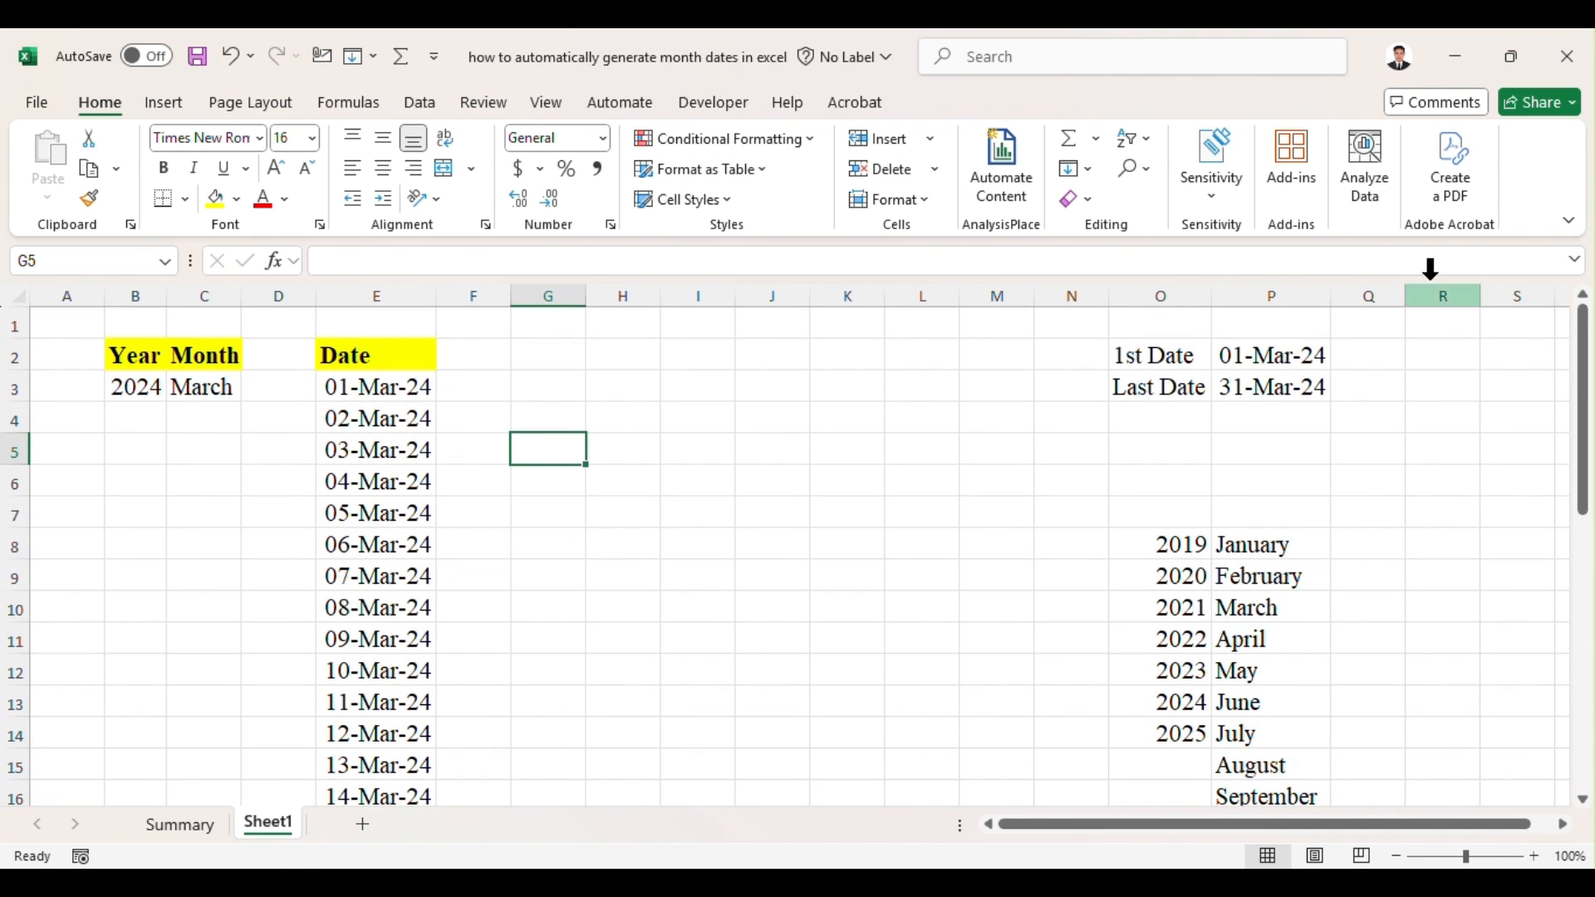
{"action": "left_click_drag", "start_coordinate": [1139, 291], "coordinate": [1298, 295]}
{"action": "right_click", "coordinate": [1157, 296]}
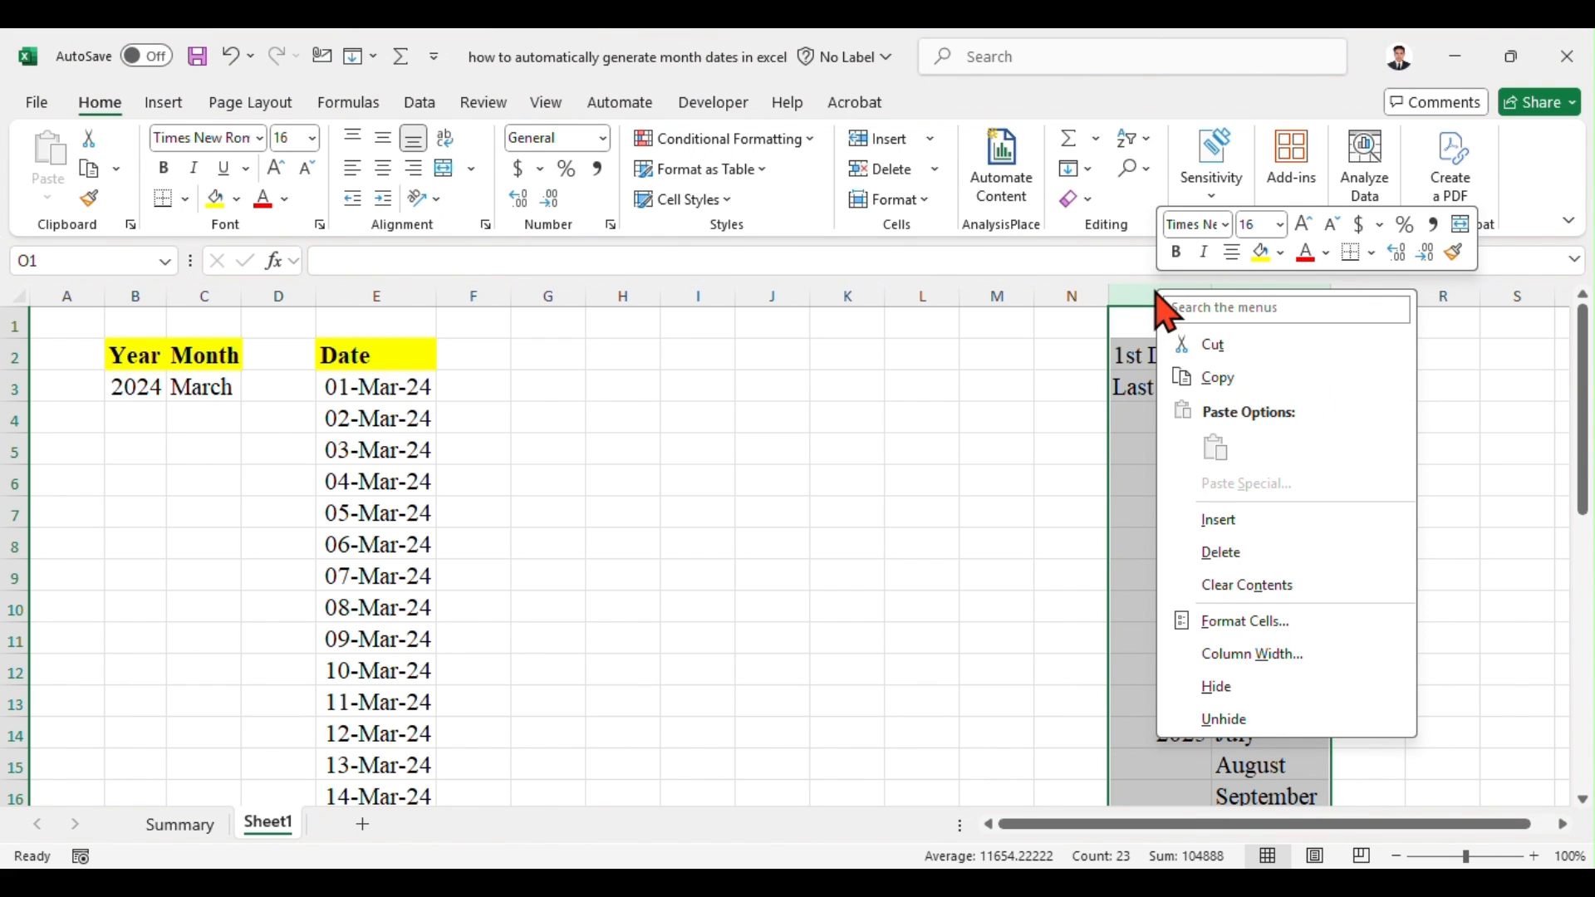
{"action": "left_click", "coordinate": [1253, 697]}
{"action": "left_click", "coordinate": [463, 488]}
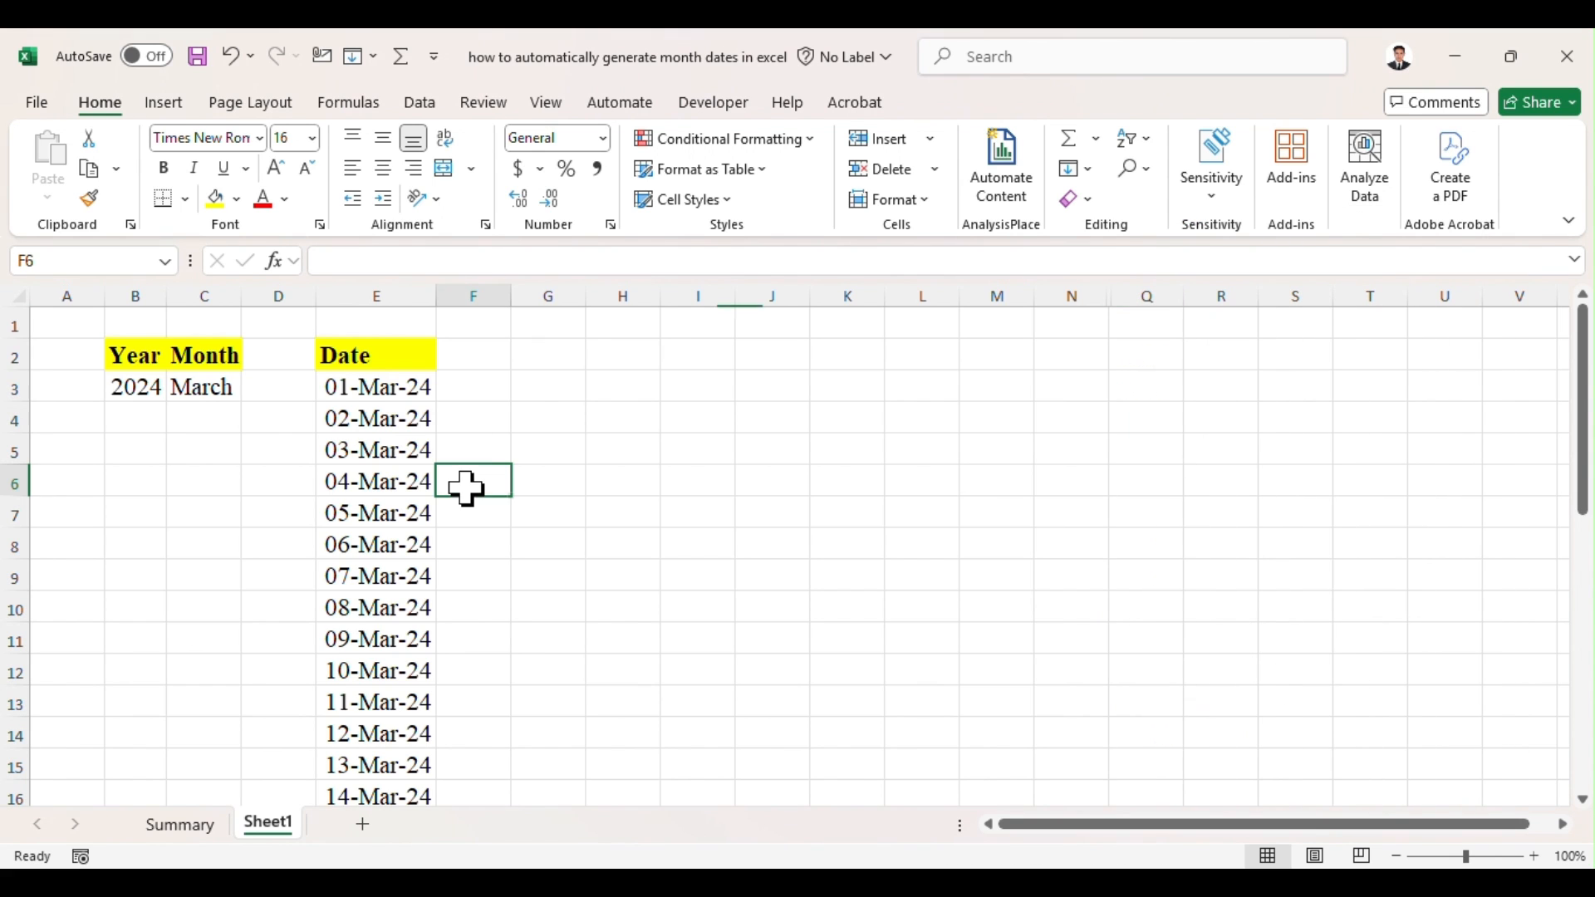
Step: Test the date list by choosing 2022 as the year in B3
{"action": "left_click", "coordinate": [133, 401]}
{"action": "left_click", "coordinate": [177, 389]}
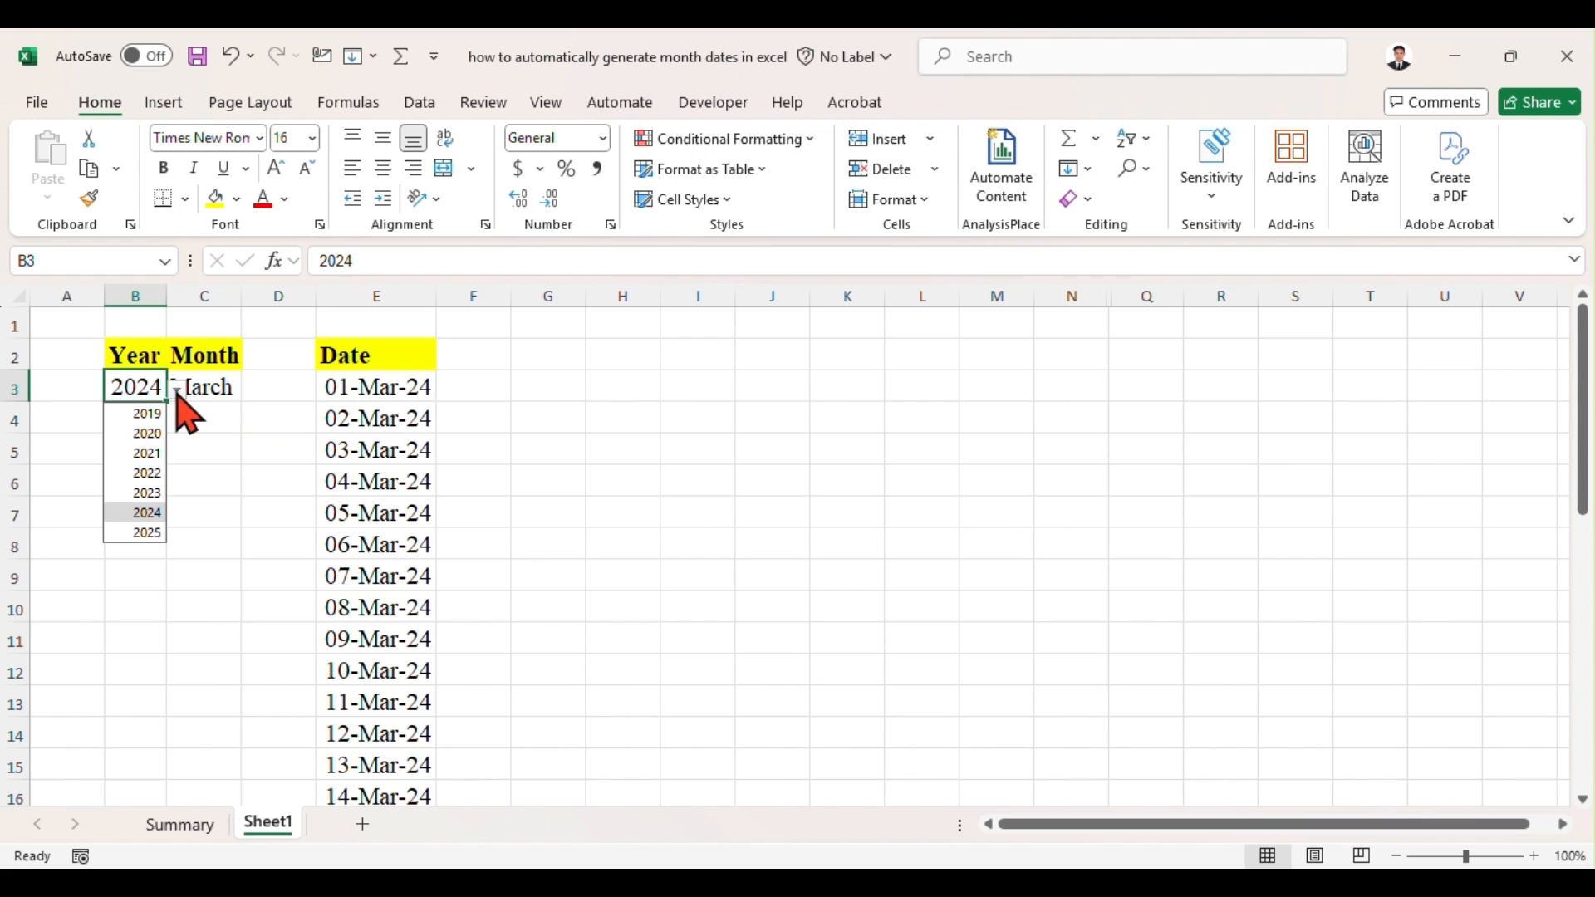
{"action": "left_click", "coordinate": [147, 473]}
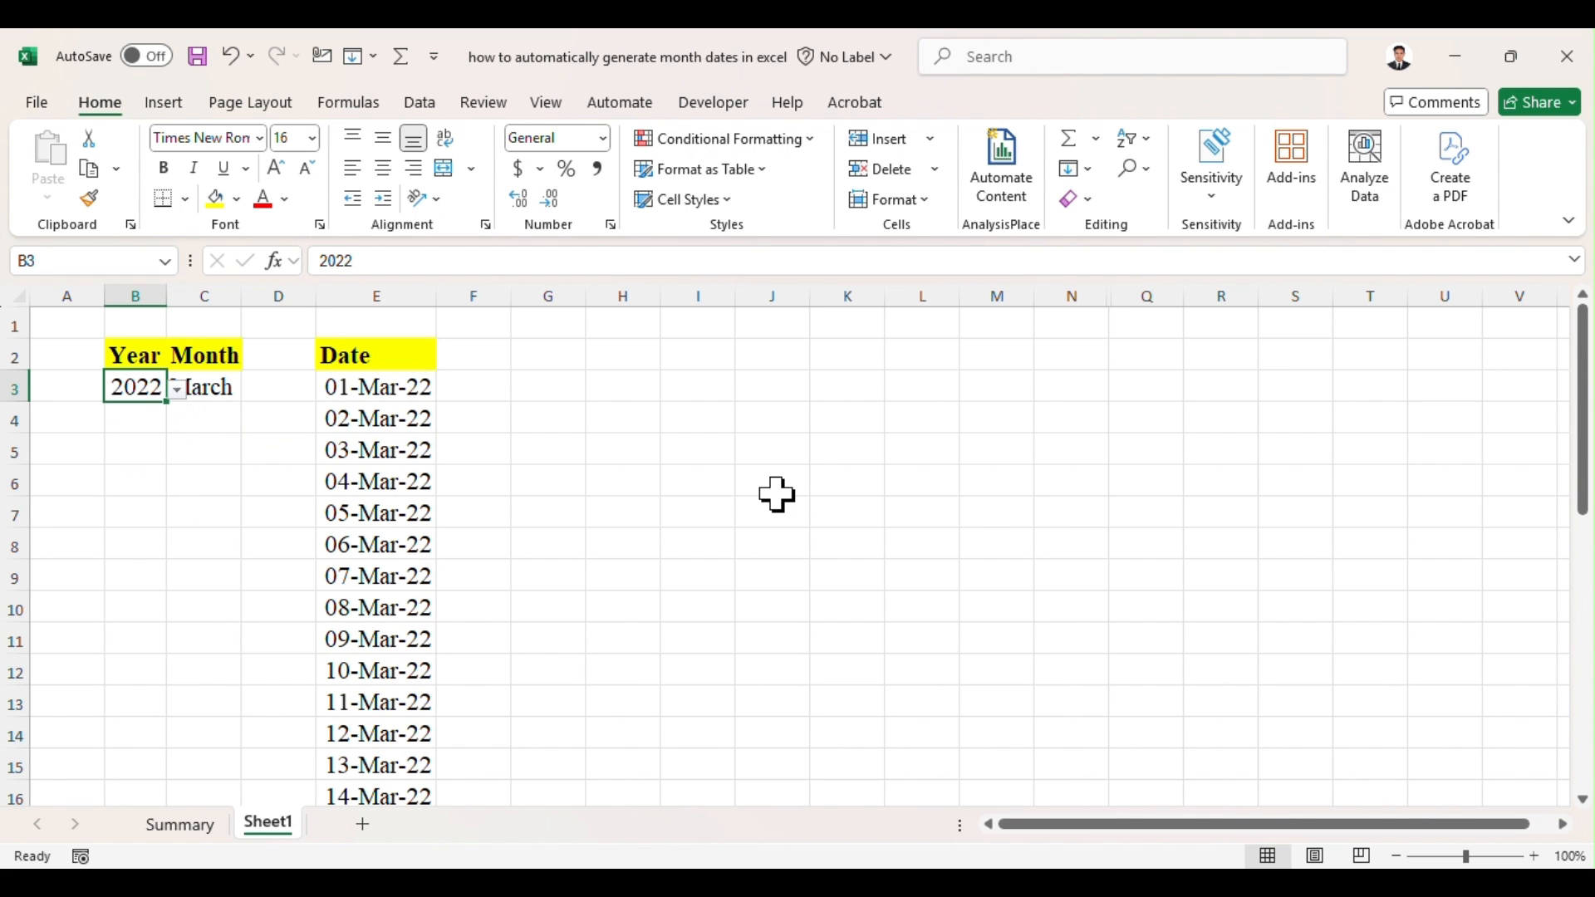
Step: Test the date list with another period by choosing 2021 as the year and January as the month
{"action": "scroll", "coordinate": [777, 497], "scroll_direction": "up", "scroll_amount": 5}
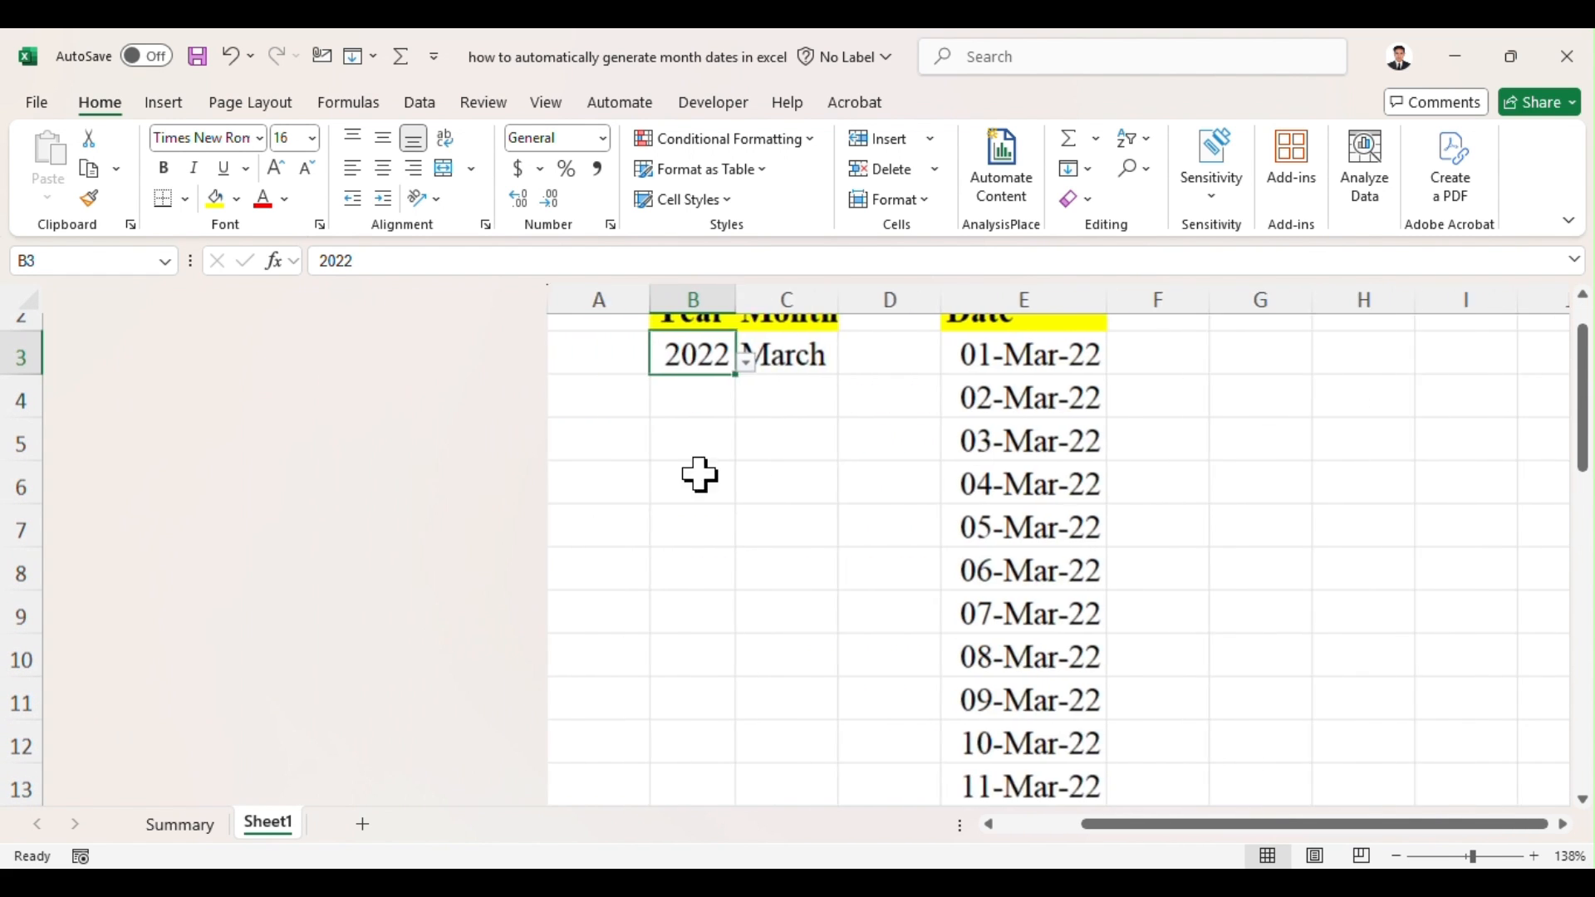
{"action": "scroll", "coordinate": [721, 480], "scroll_direction": "up", "scroll_amount": 1}
{"action": "scroll", "coordinate": [804, 502], "scroll_direction": "up", "scroll_amount": 1}
{"action": "left_click", "coordinate": [427, 615]}
{"action": "left_click", "coordinate": [280, 472]}
{"action": "left_click", "coordinate": [349, 511]}
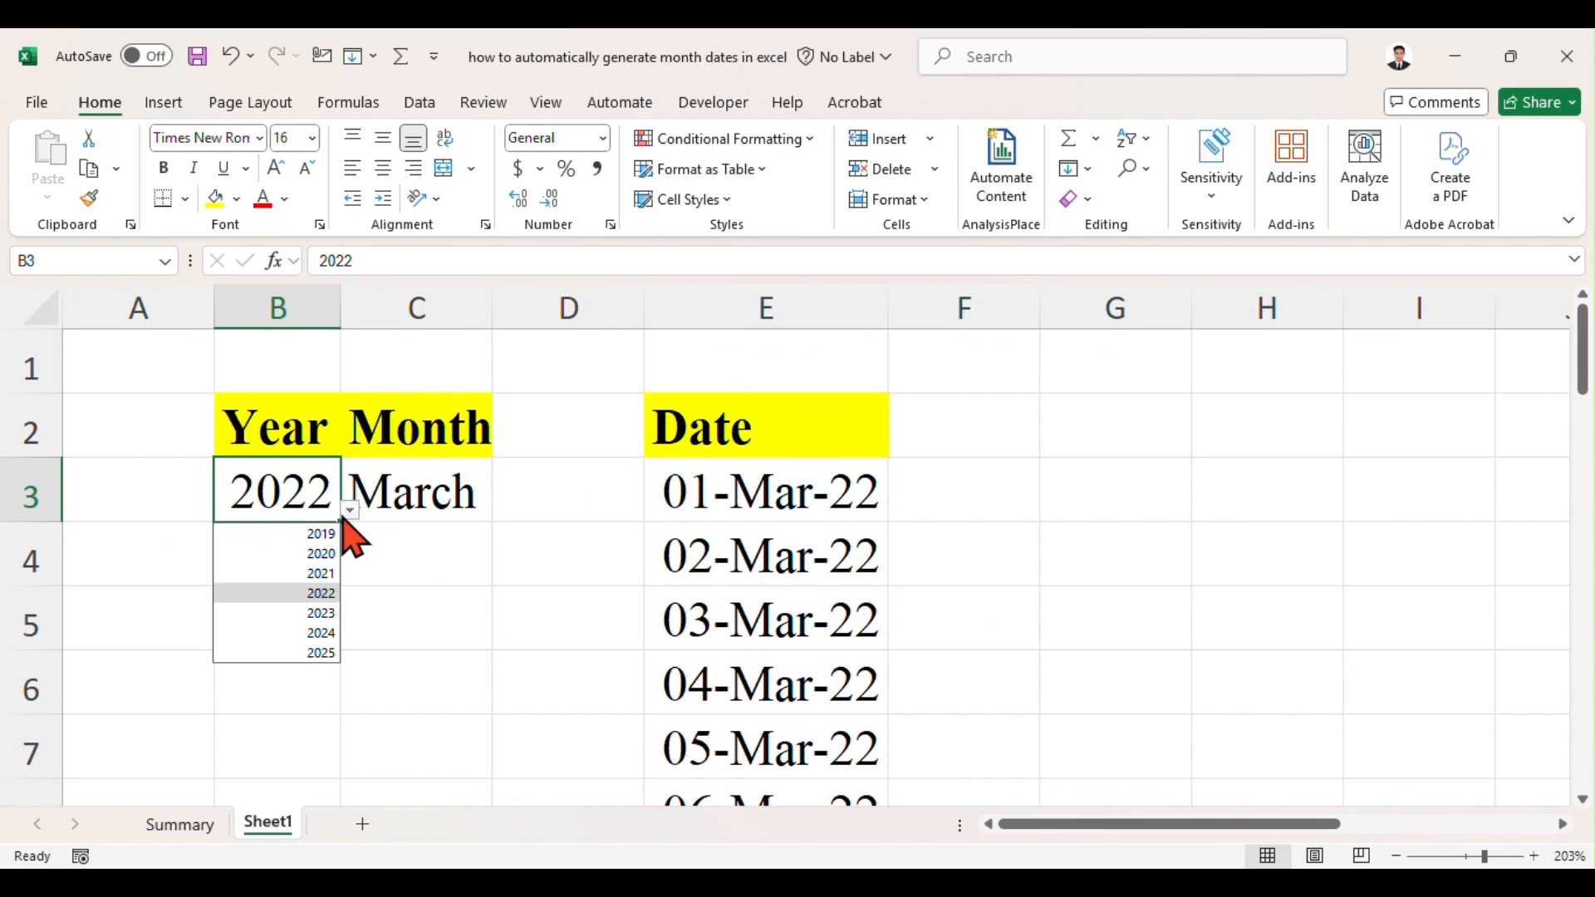
{"action": "left_click", "coordinate": [323, 574]}
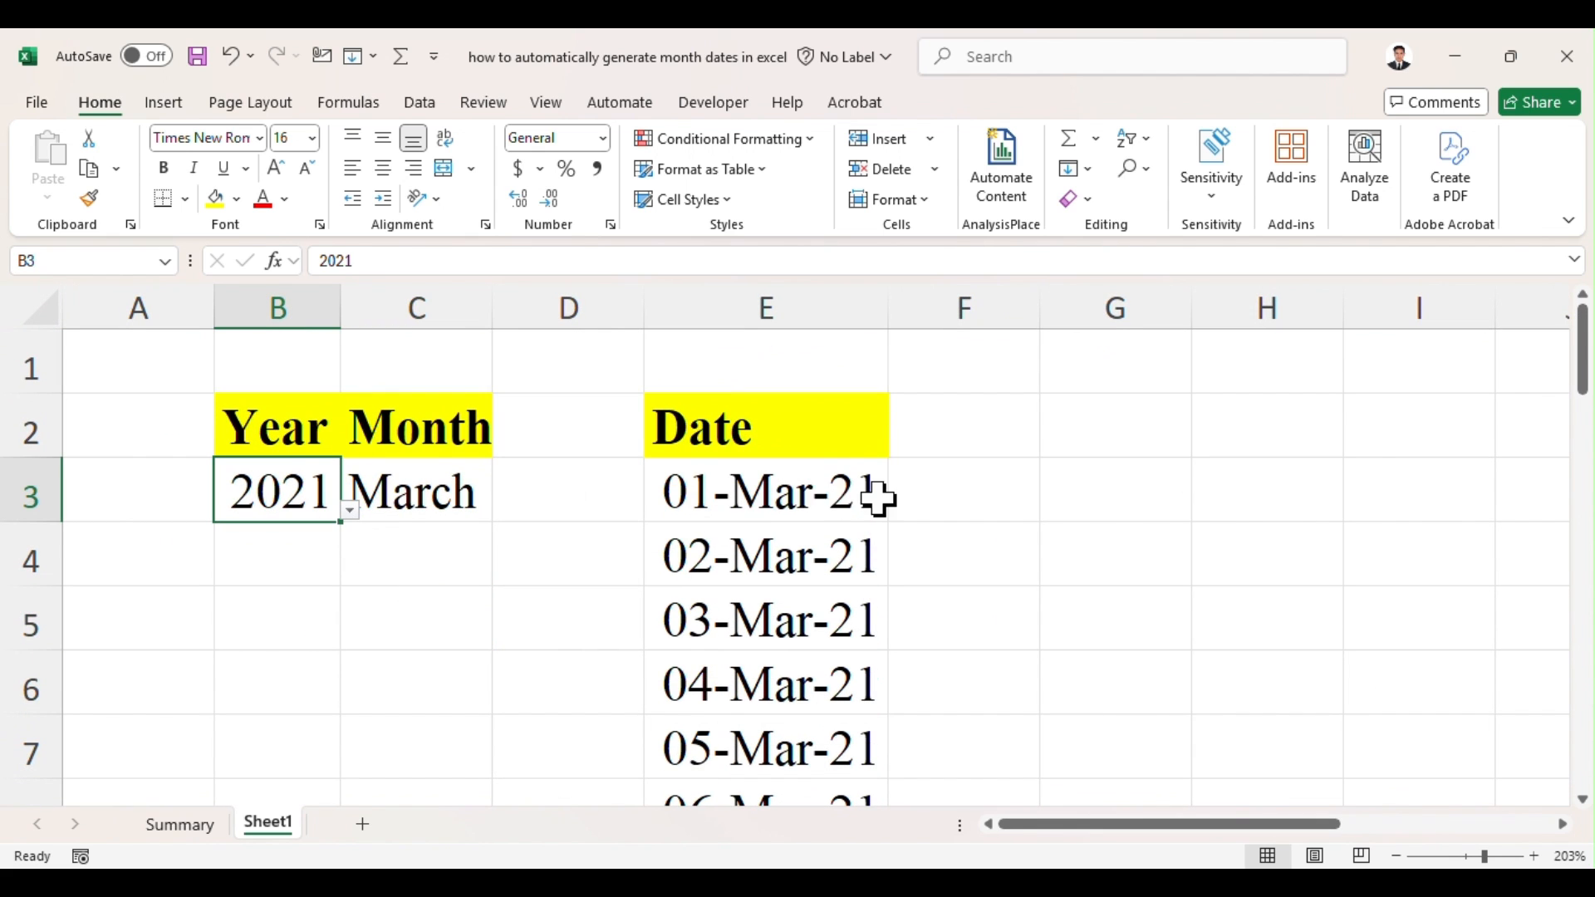
{"action": "left_click", "coordinate": [413, 478]}
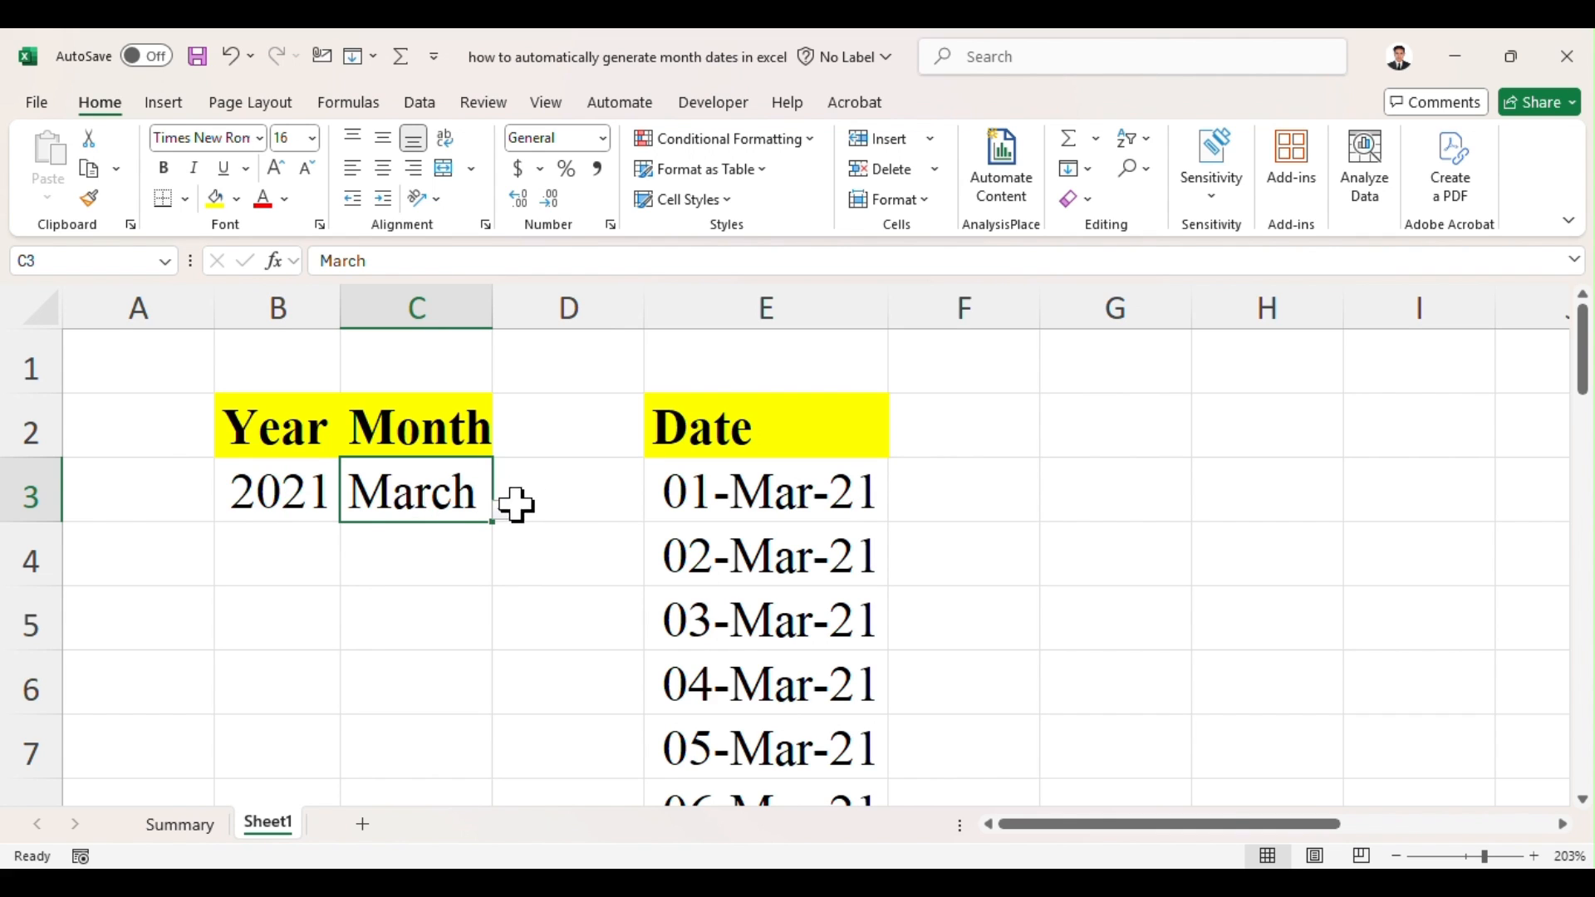
{"action": "left_click", "coordinate": [503, 511]}
{"action": "left_click", "coordinate": [438, 536]}
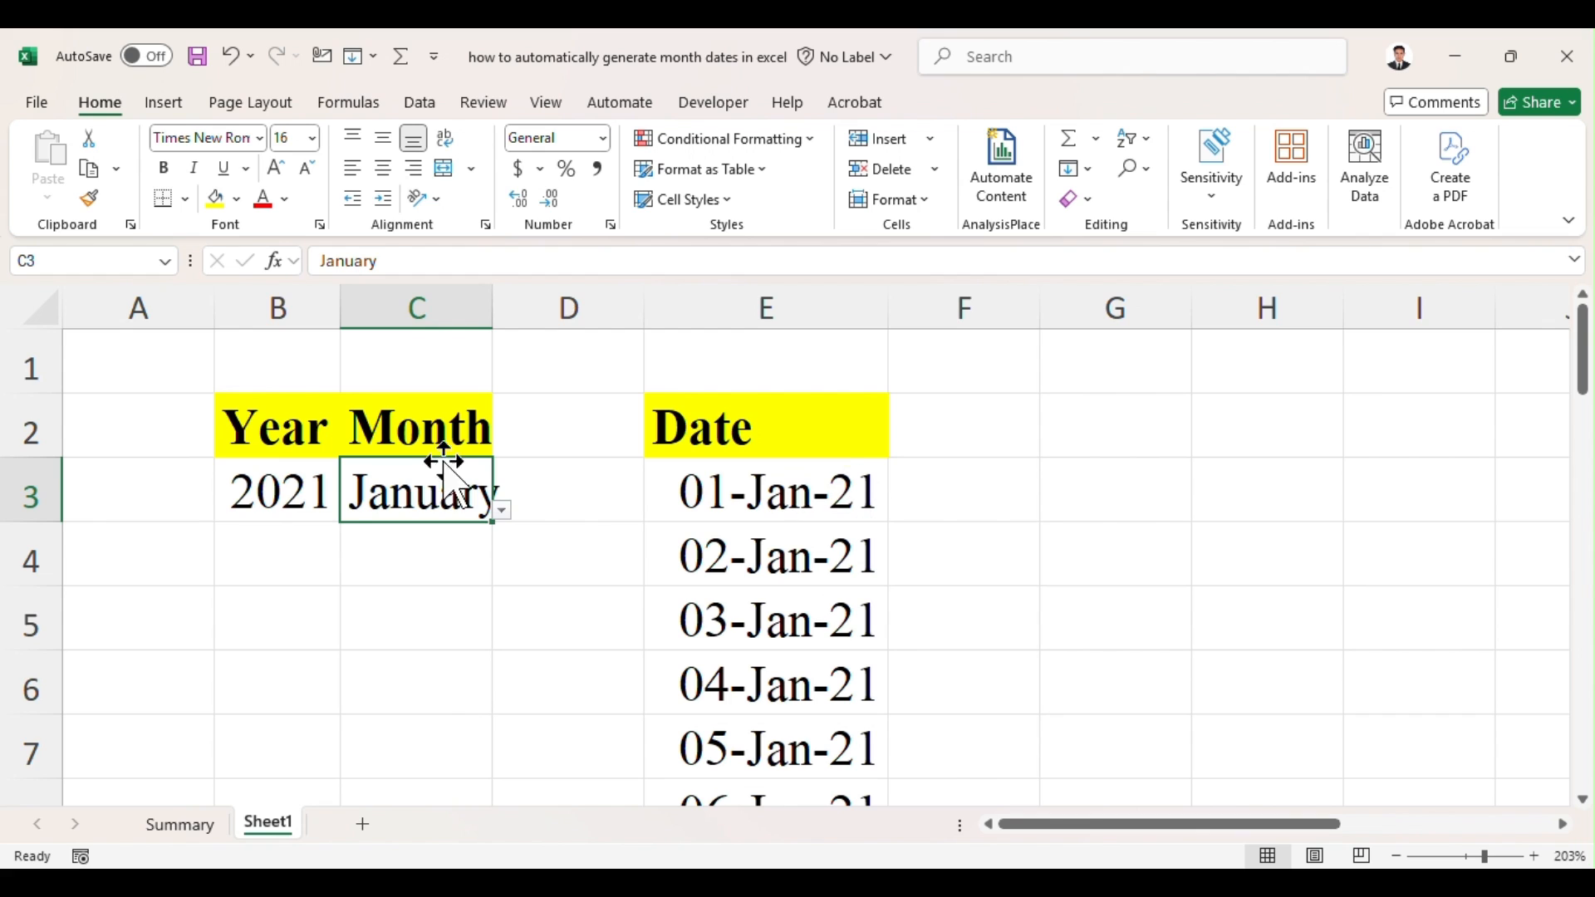
Step: Choose 2024 as the year in B3 and September as the month in C3
{"action": "left_click", "coordinate": [253, 486]}
{"action": "left_click", "coordinate": [350, 511]}
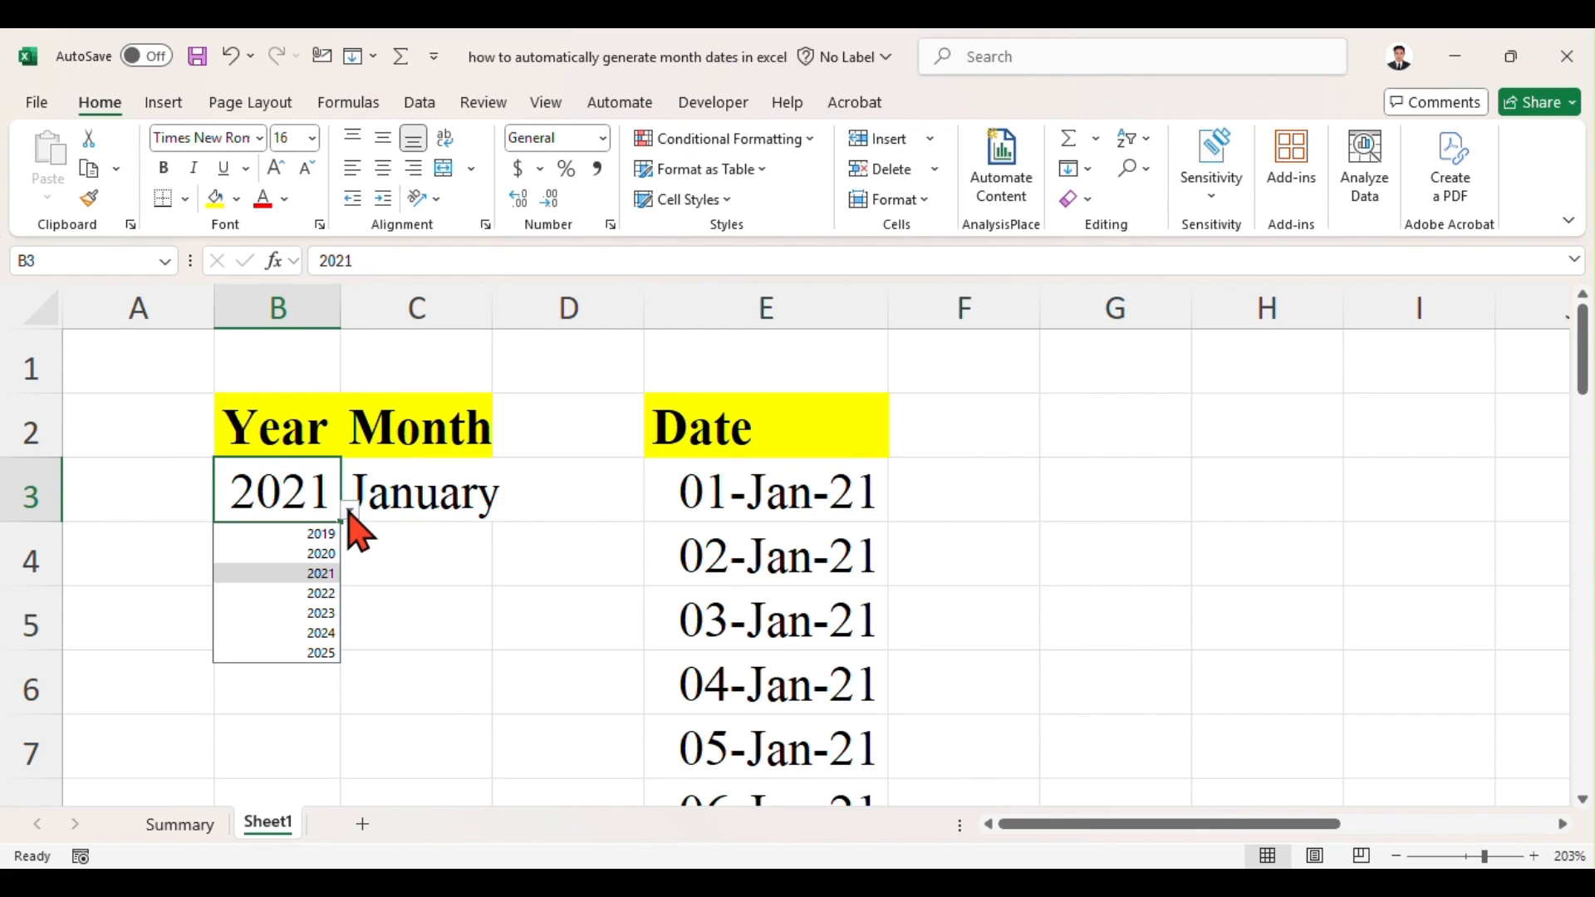
{"action": "left_click", "coordinate": [323, 636]}
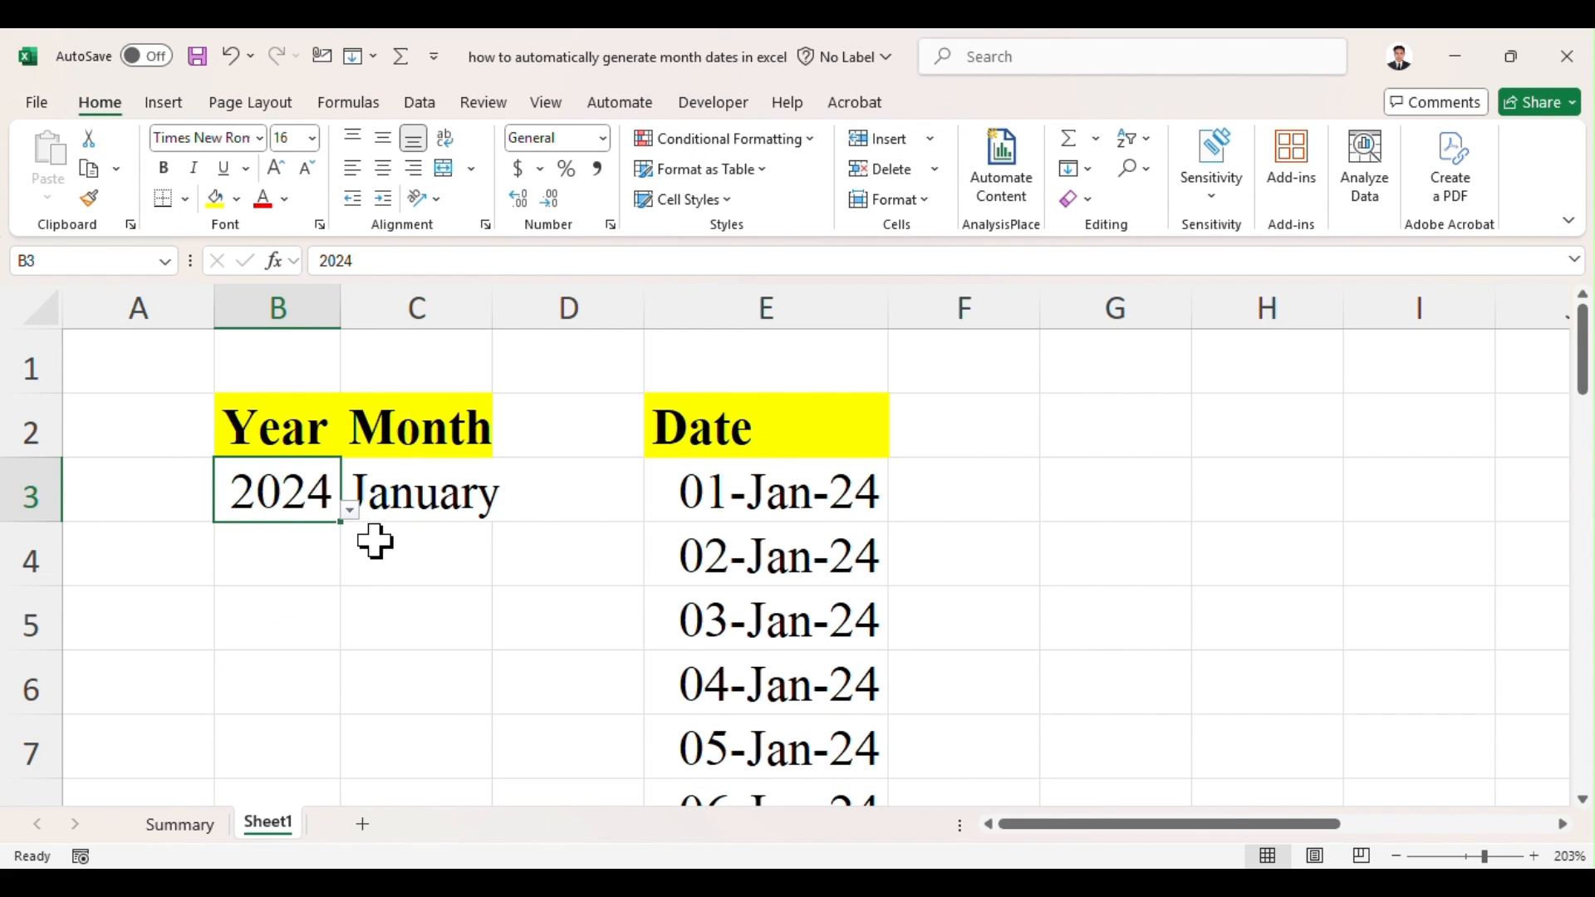
{"action": "left_click", "coordinate": [427, 502]}
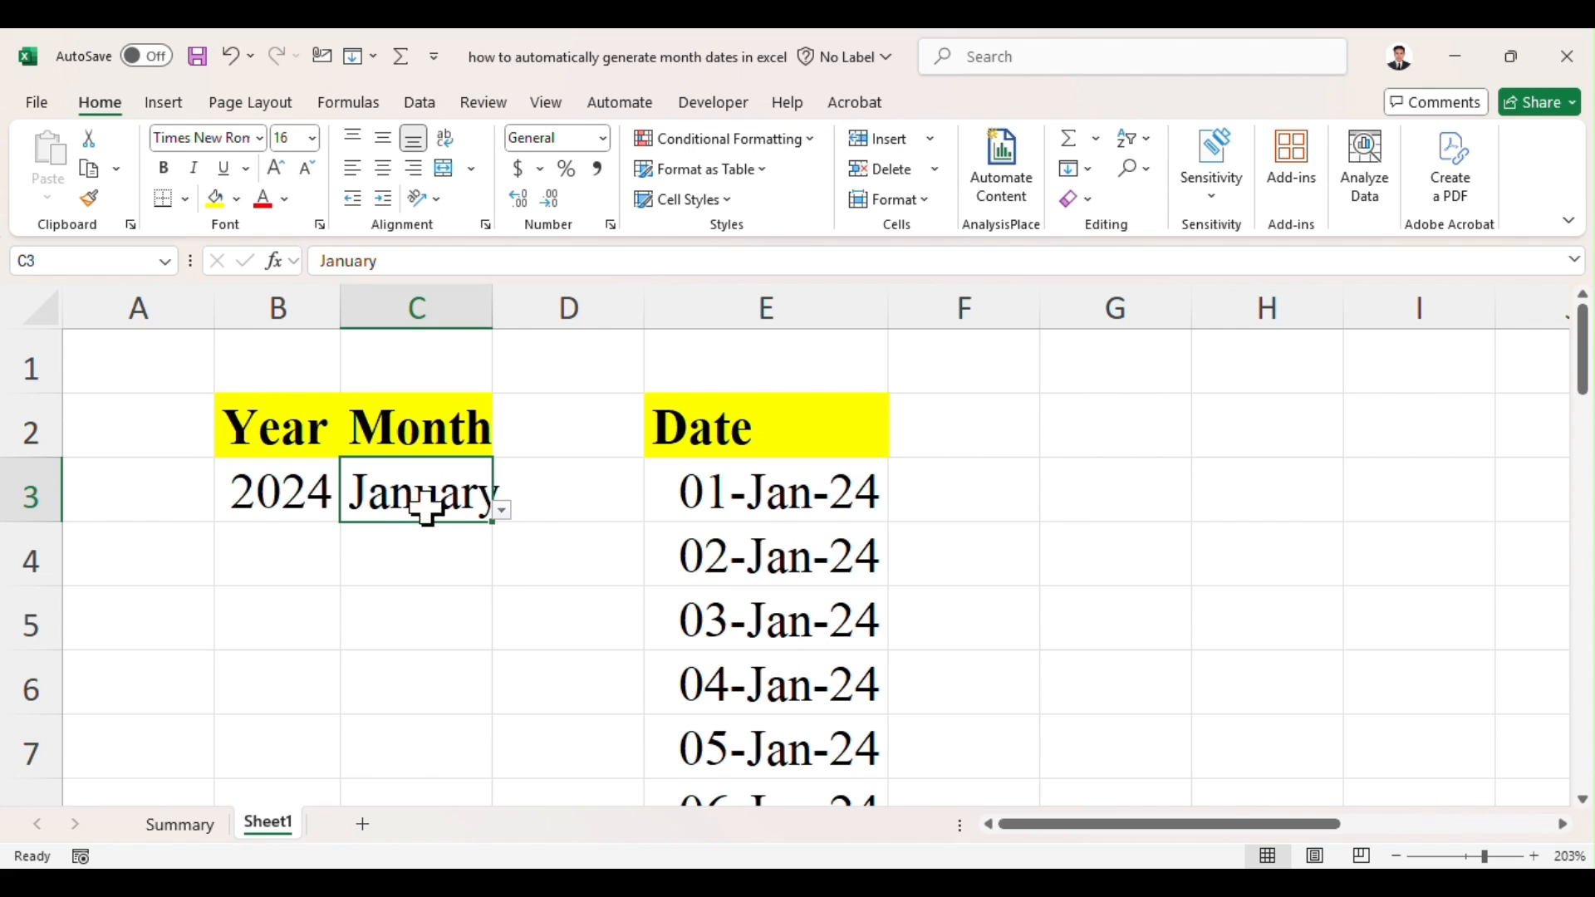
{"action": "left_click", "coordinate": [503, 511]}
{"action": "left_click", "coordinate": [411, 692]}
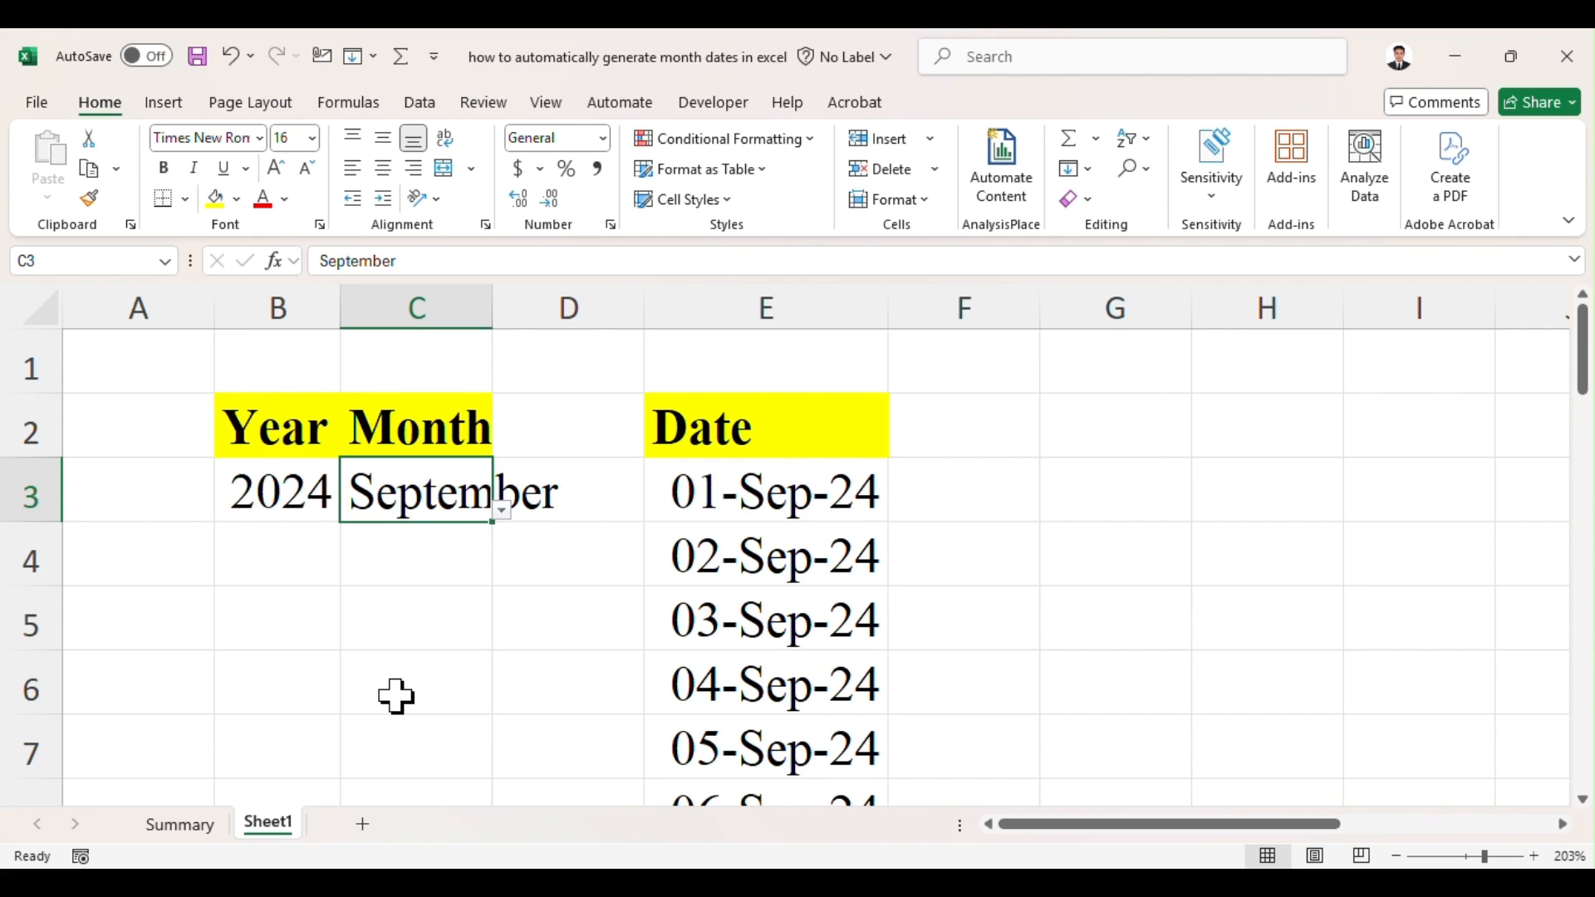
Step: Review the formulas in the first two Date cells, E3 and E4, alongside the selected year and month
{"action": "left_click", "coordinate": [676, 491]}
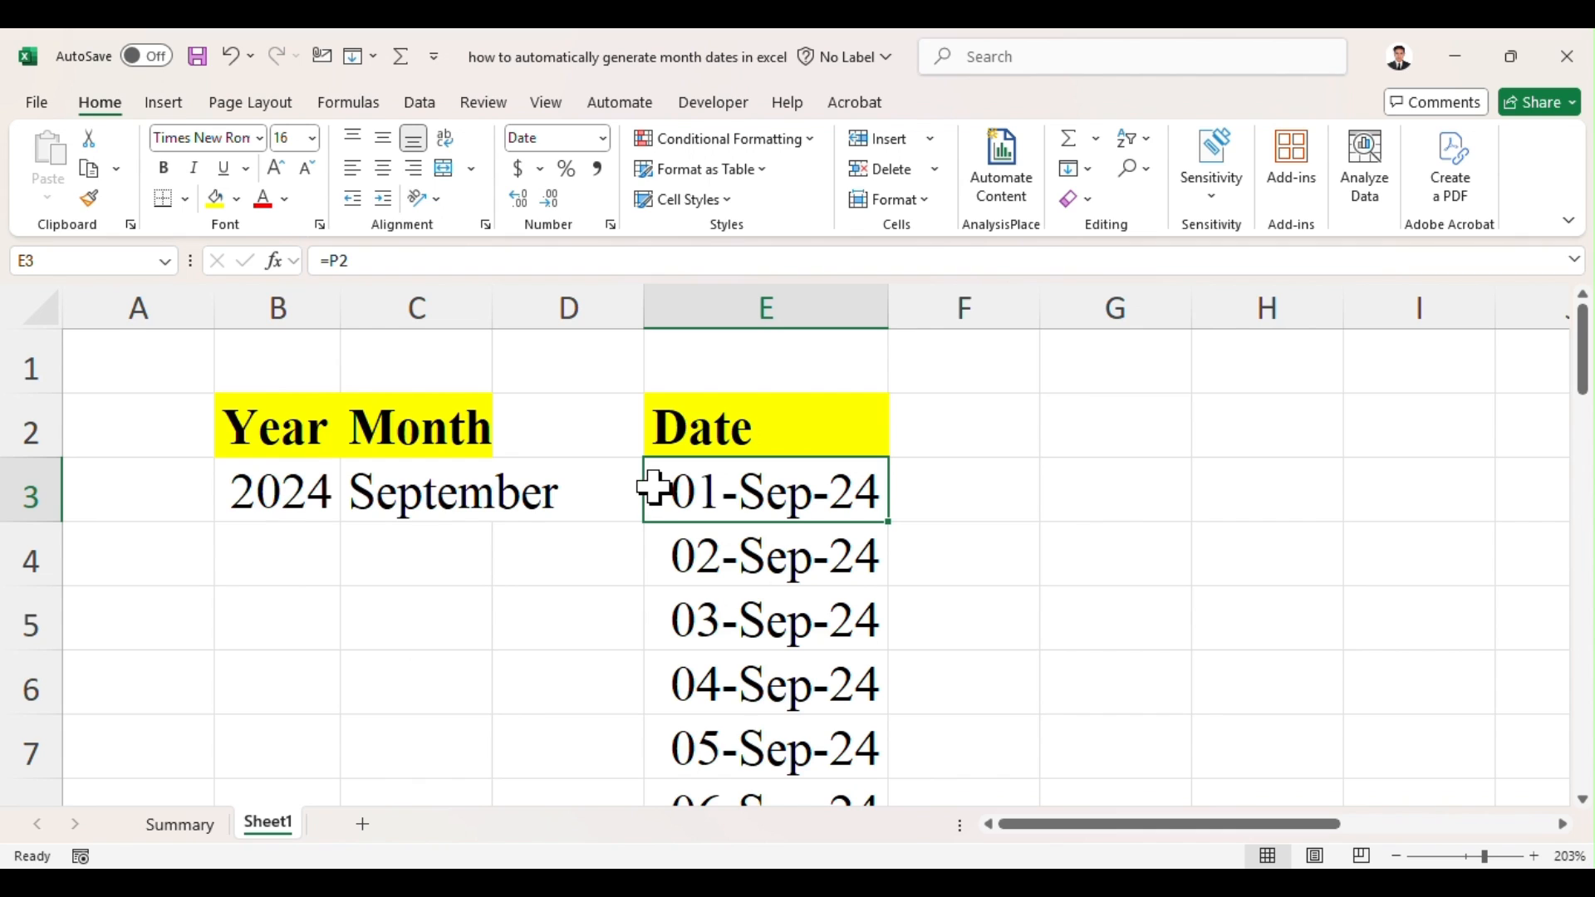
{"action": "left_click", "coordinate": [301, 486]}
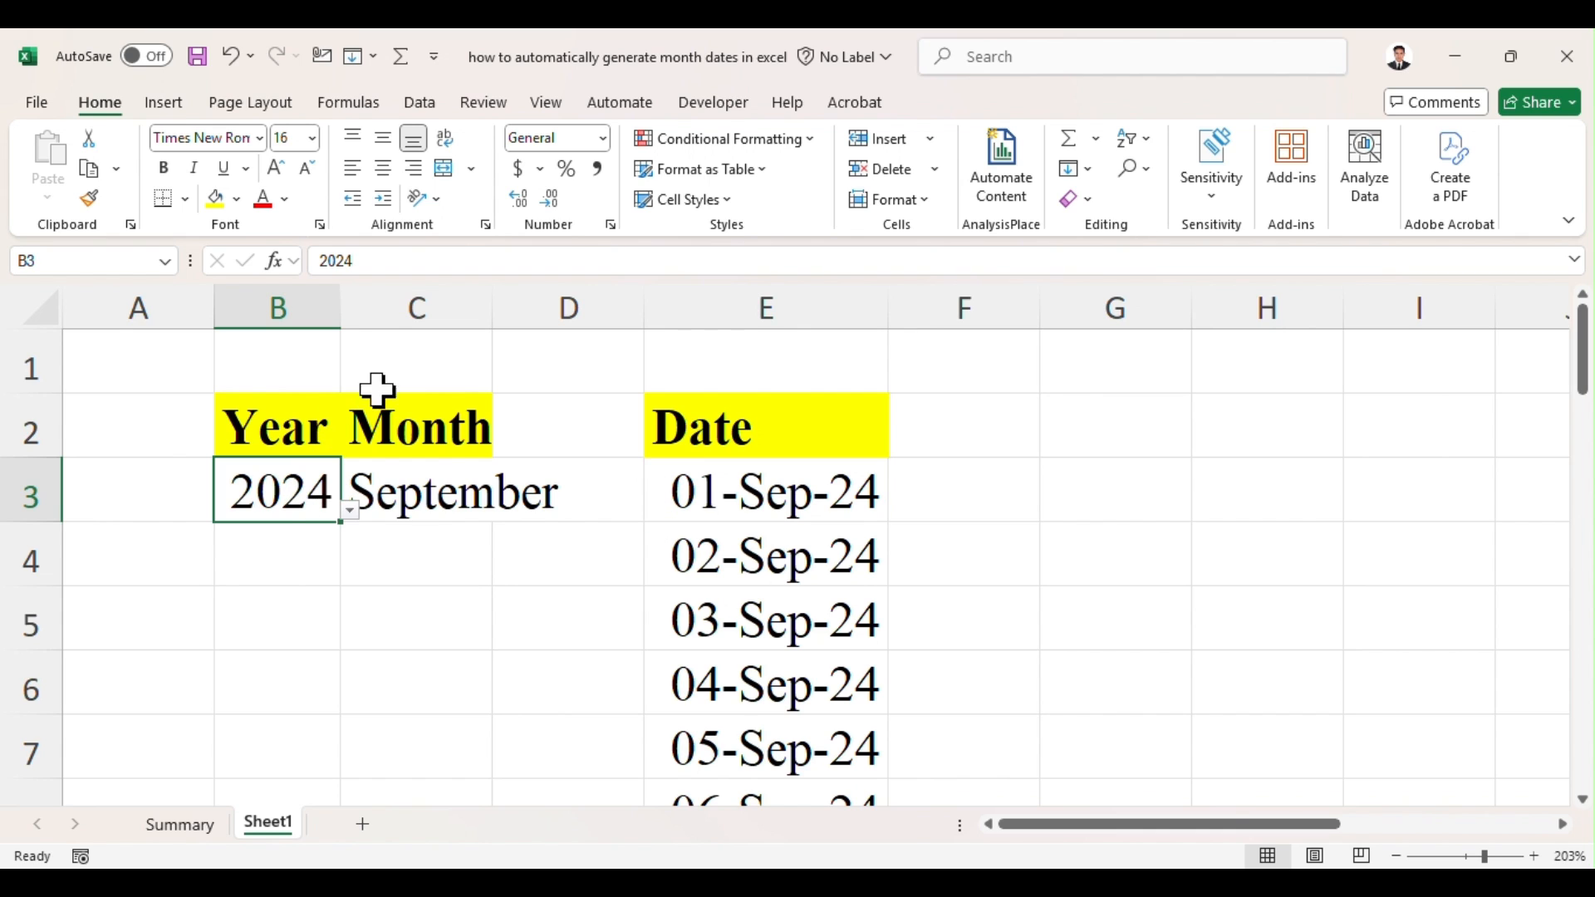
{"action": "left_click", "coordinate": [734, 480]}
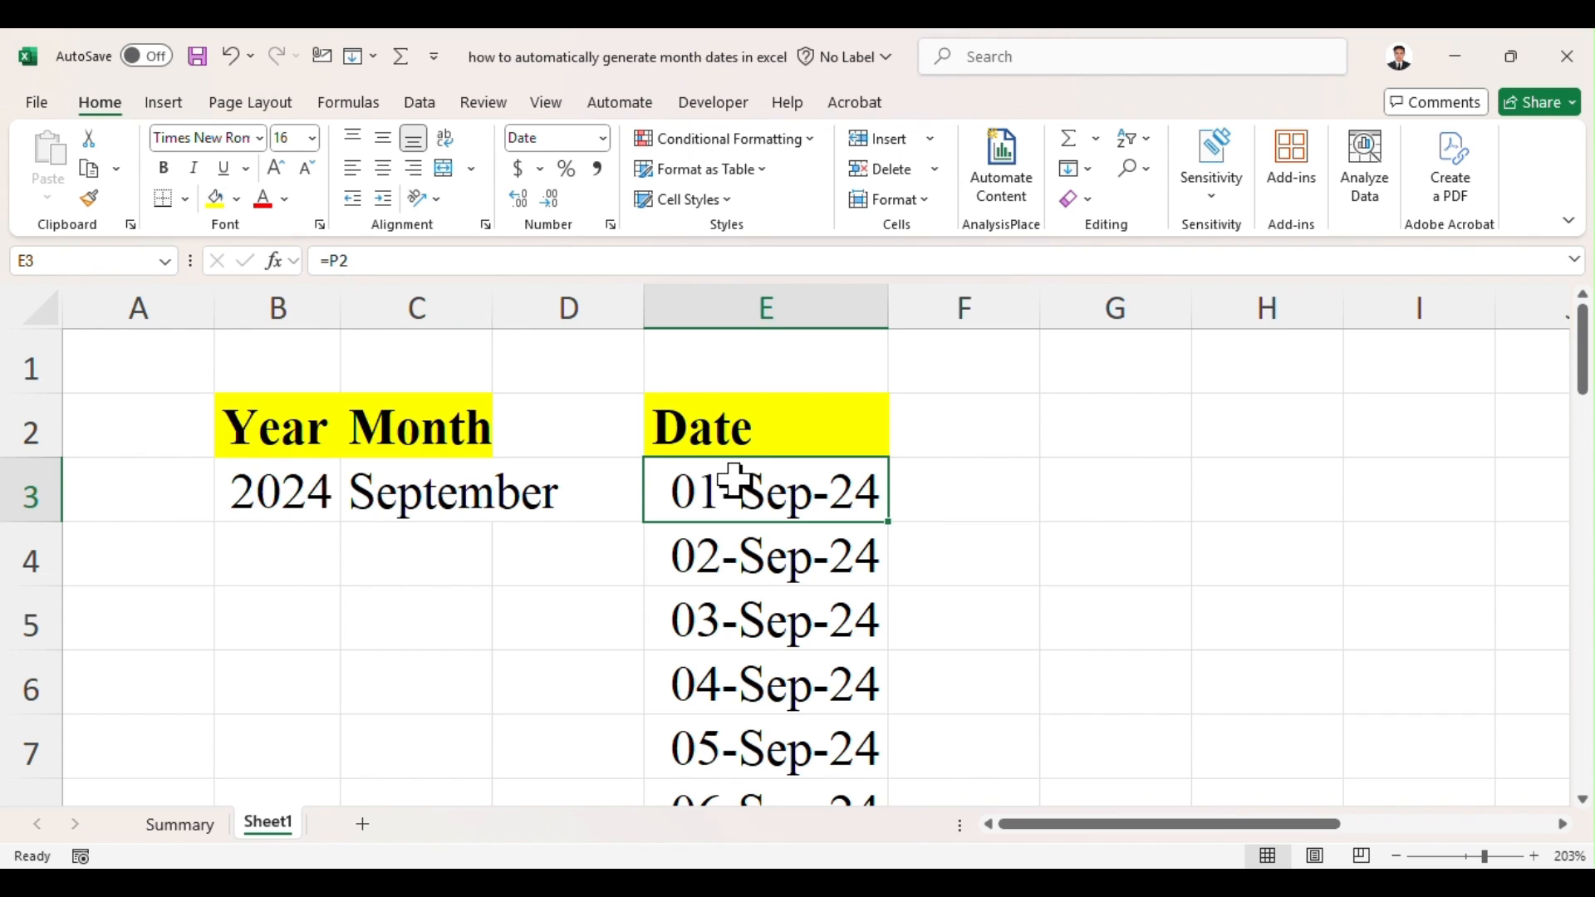
{"action": "left_click", "coordinate": [905, 292]}
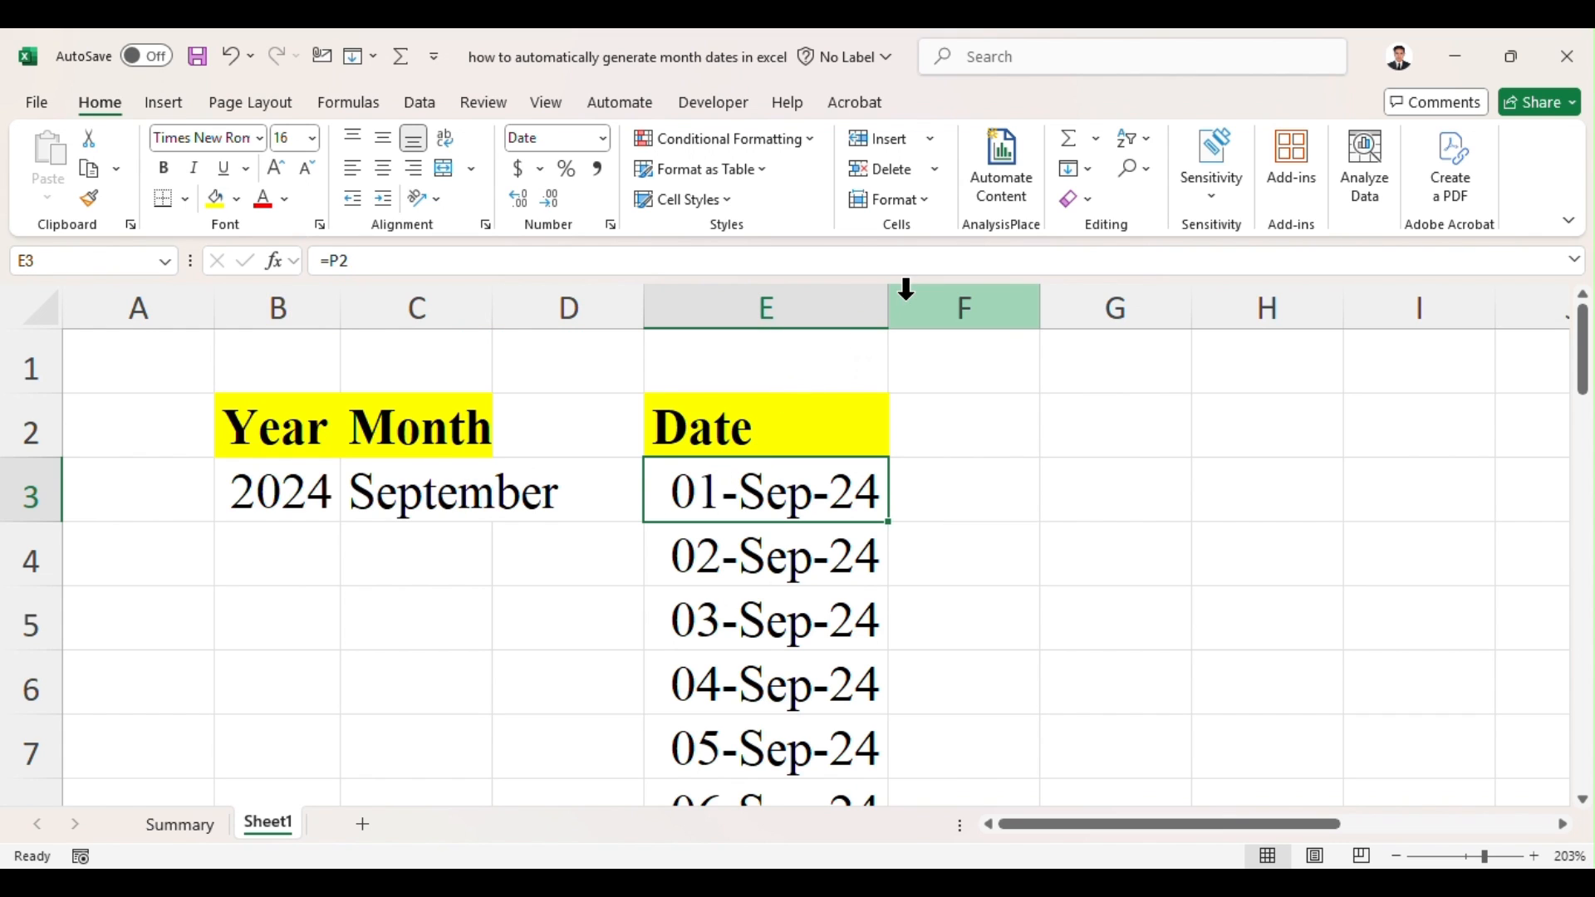
{"action": "left_click", "coordinate": [760, 464]}
{"action": "left_click", "coordinate": [731, 541]}
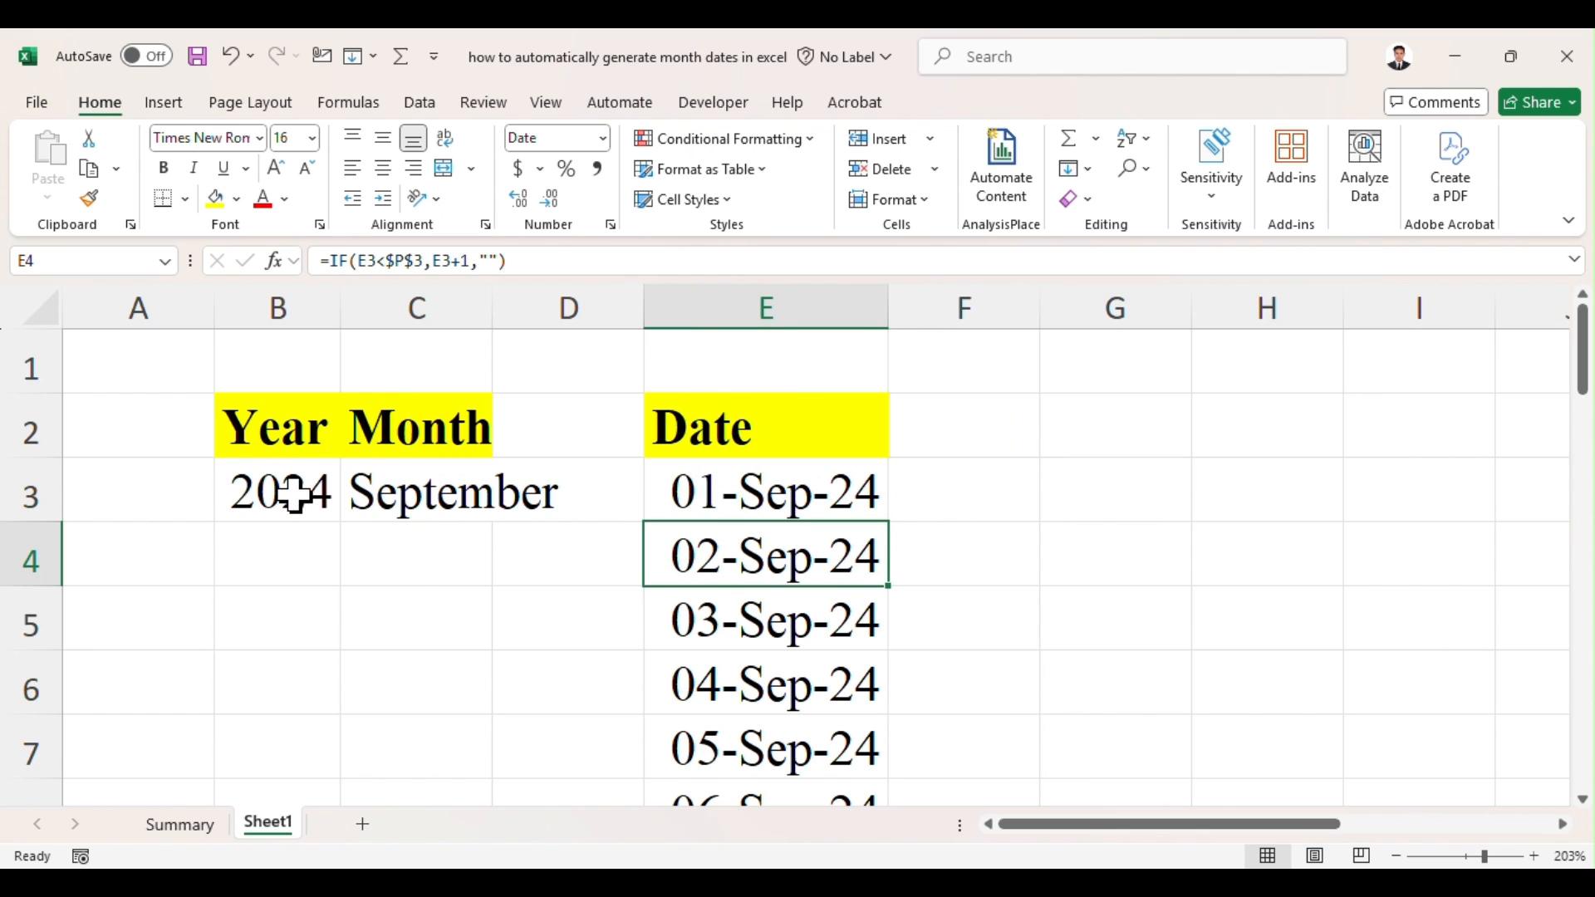
{"action": "left_click", "coordinate": [406, 577]}
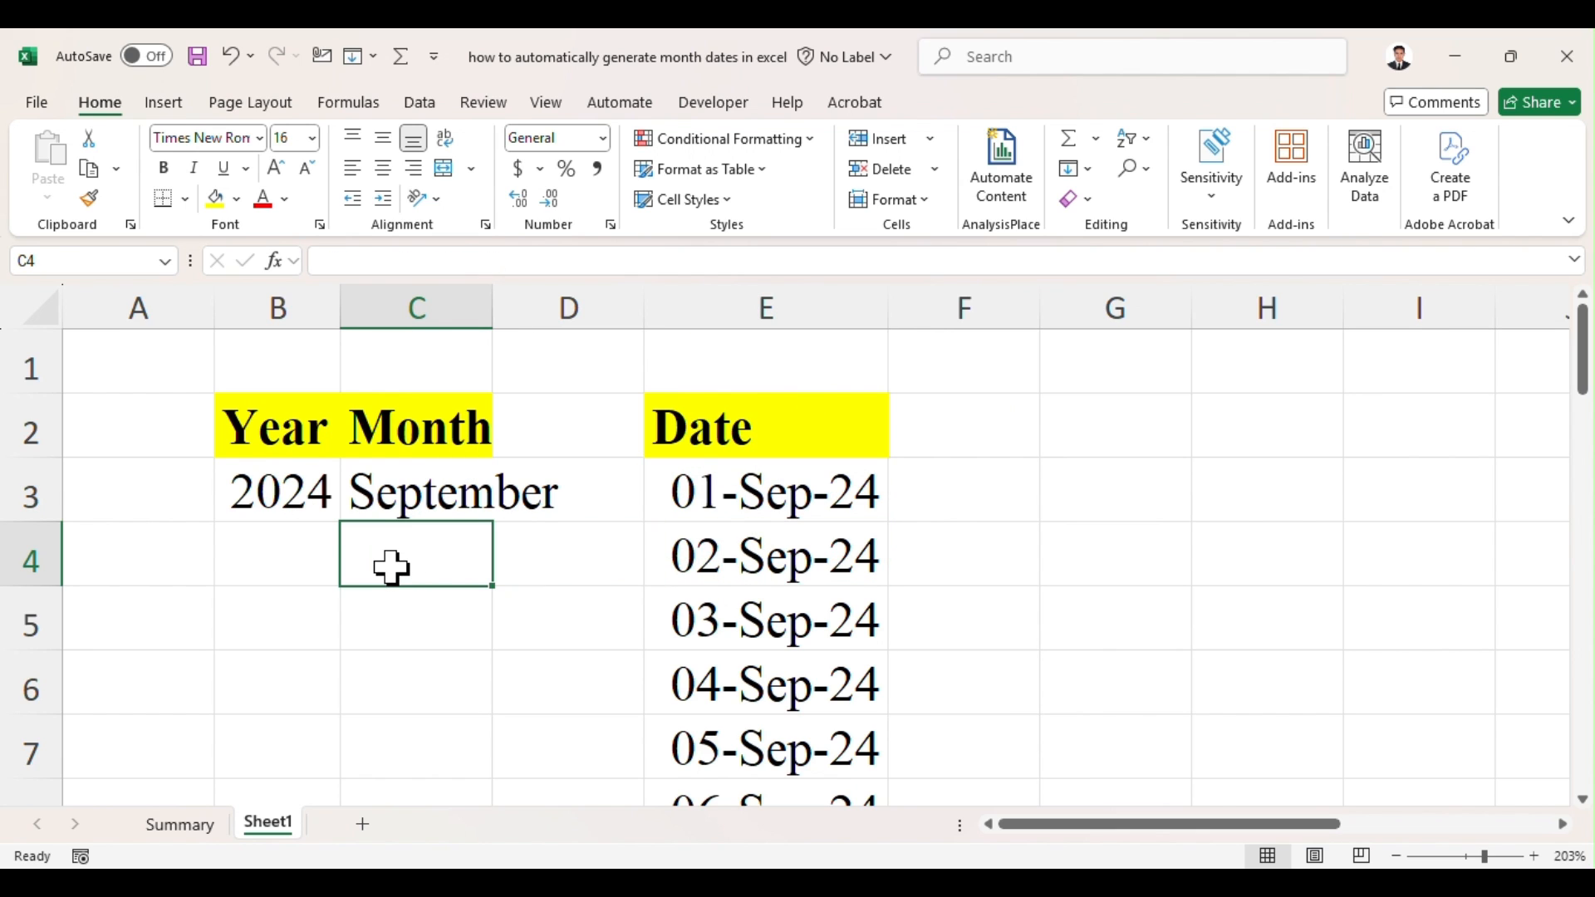